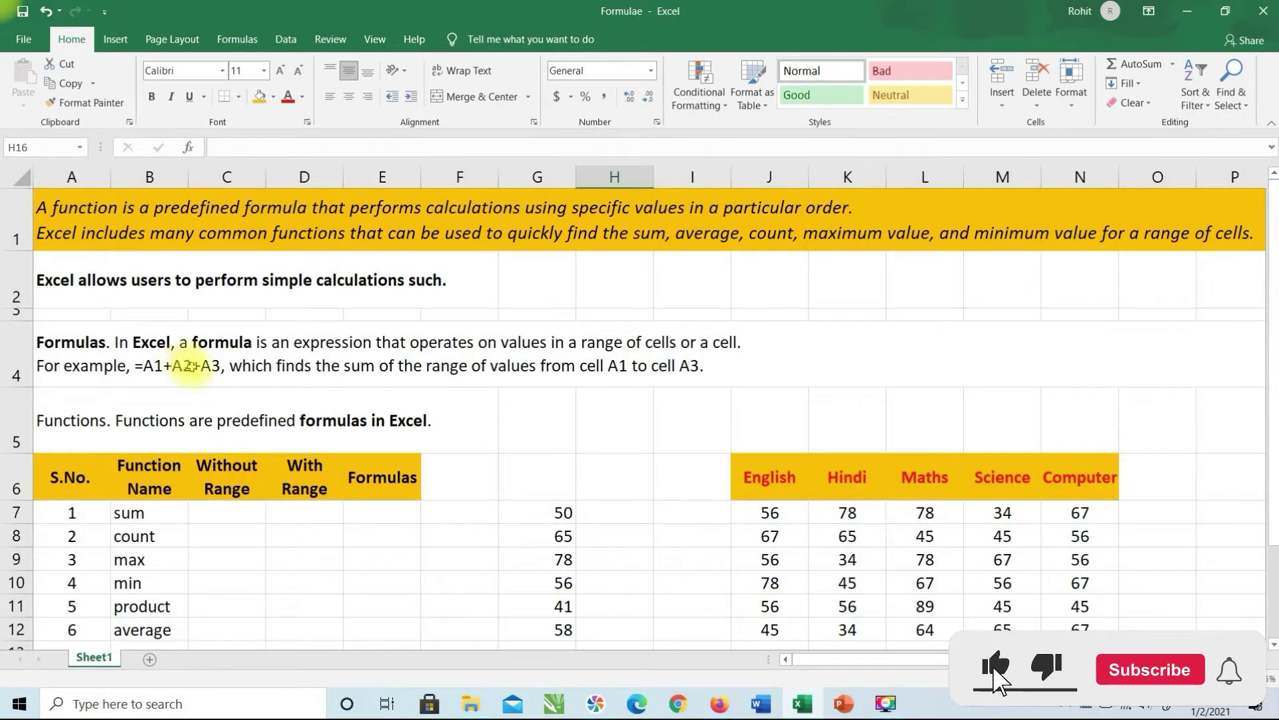
Step: Examine the function table and the English marks in cells J7 to J12
scroll(283, 523, "down", 1)
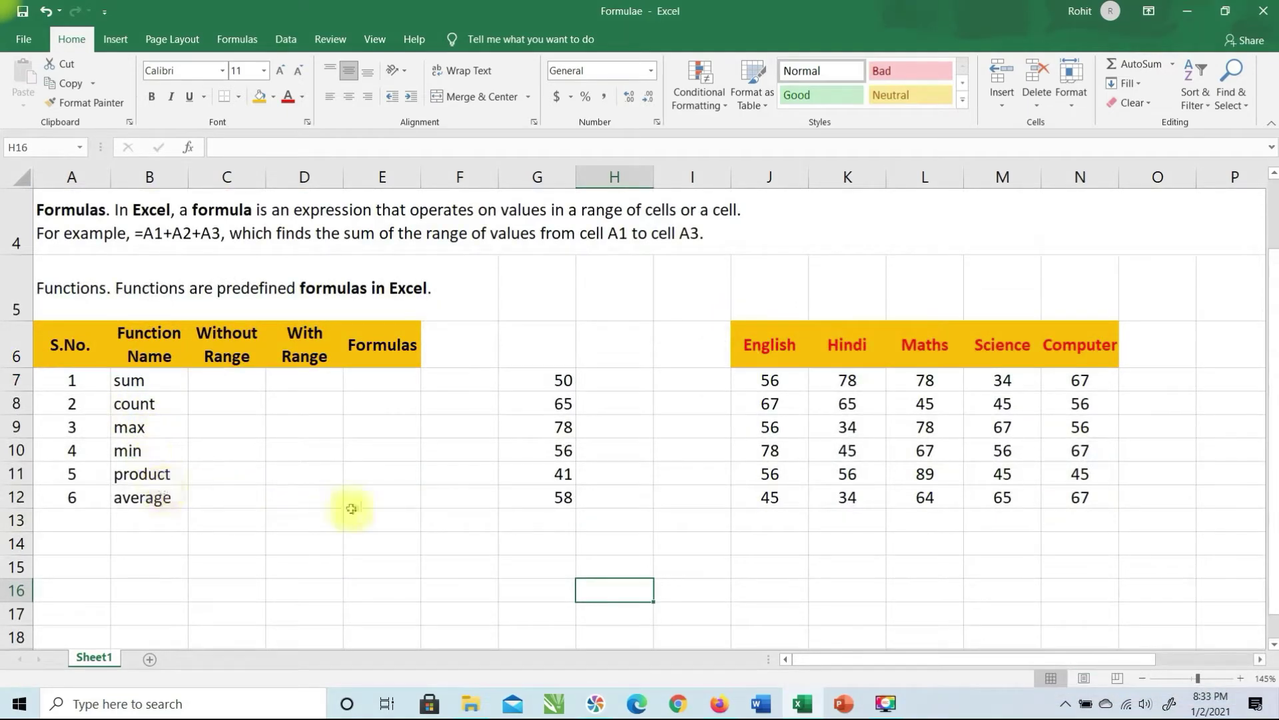
scroll(400, 508, "up", 1)
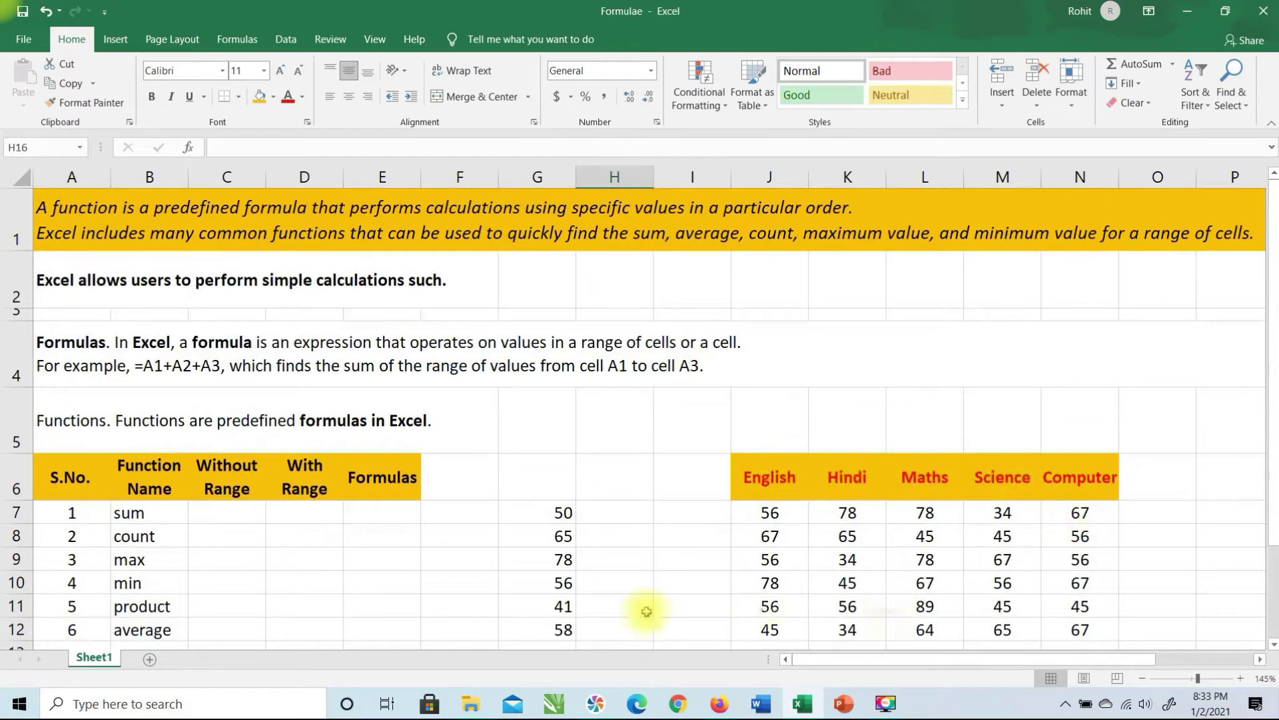
left_click(216, 511)
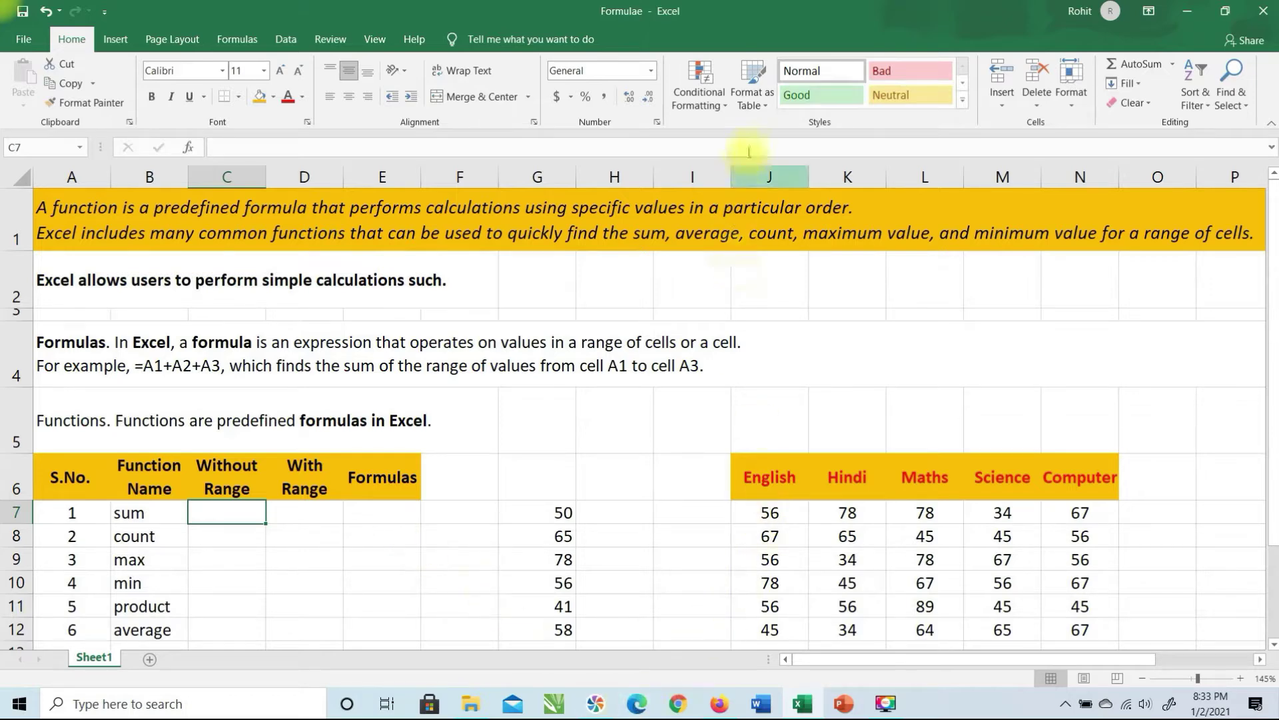
left_click(760, 510)
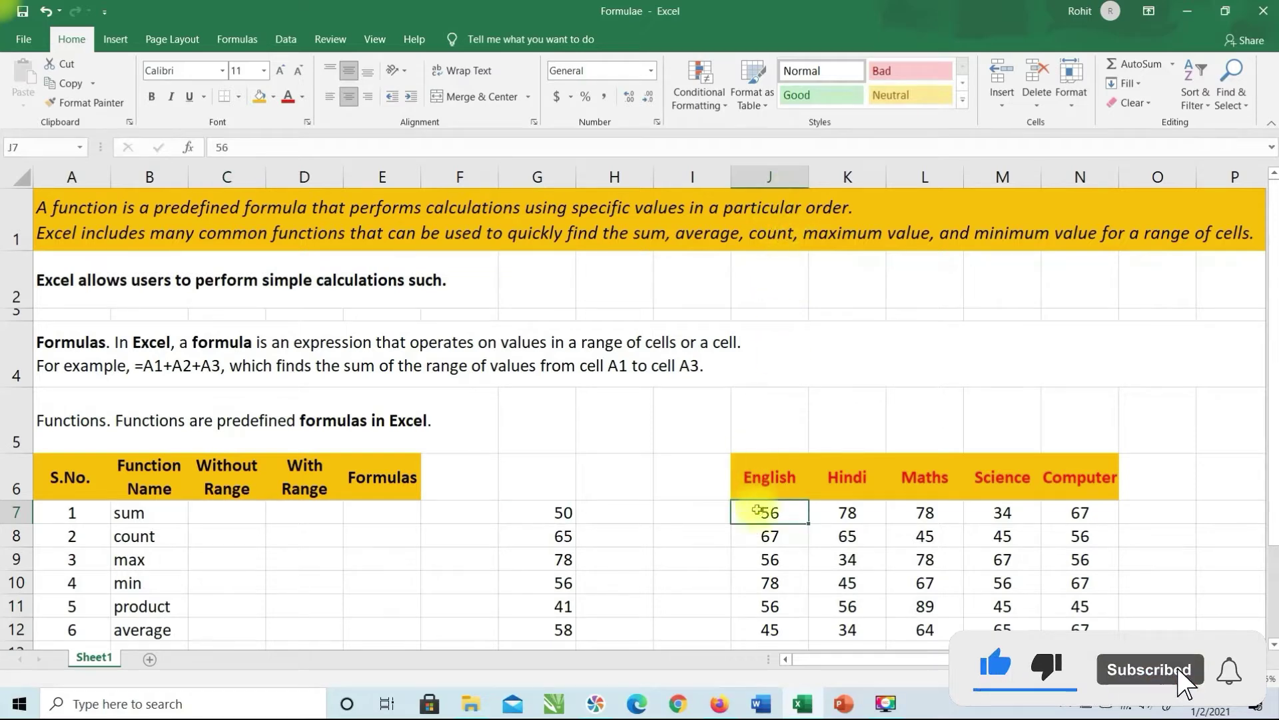
left_click(771, 629)
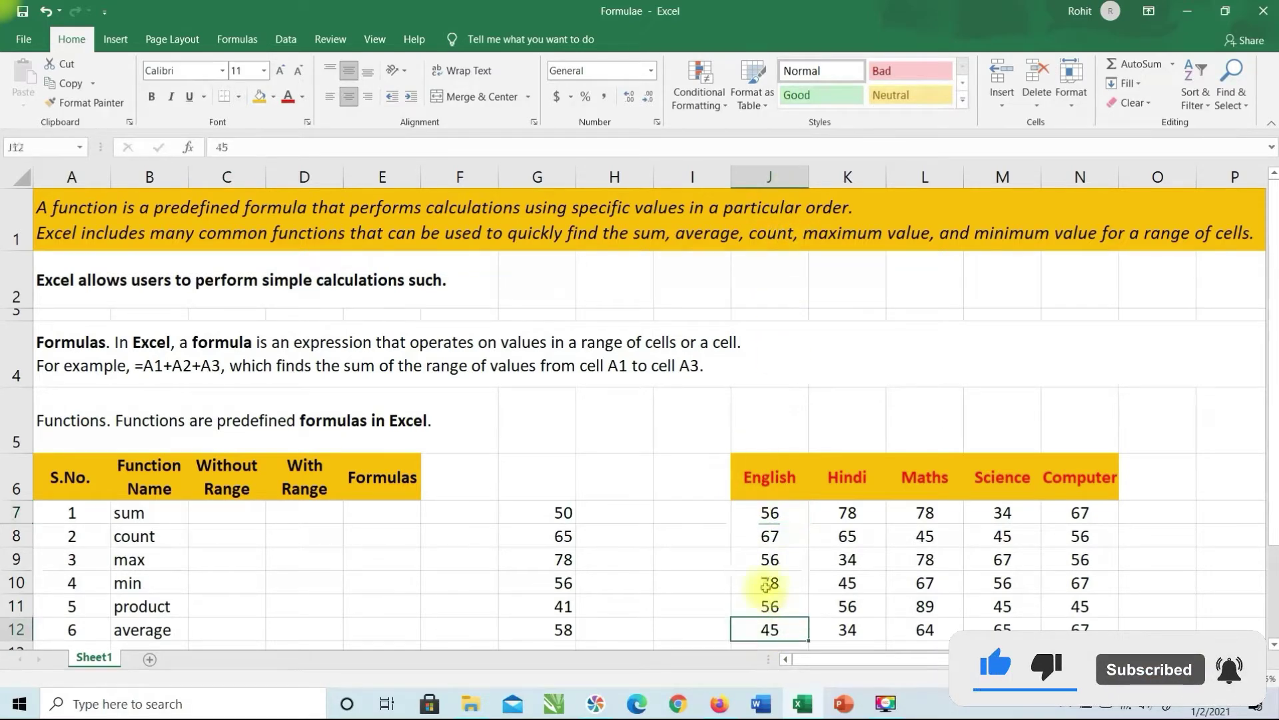
left_click_drag(771, 513, 771, 637)
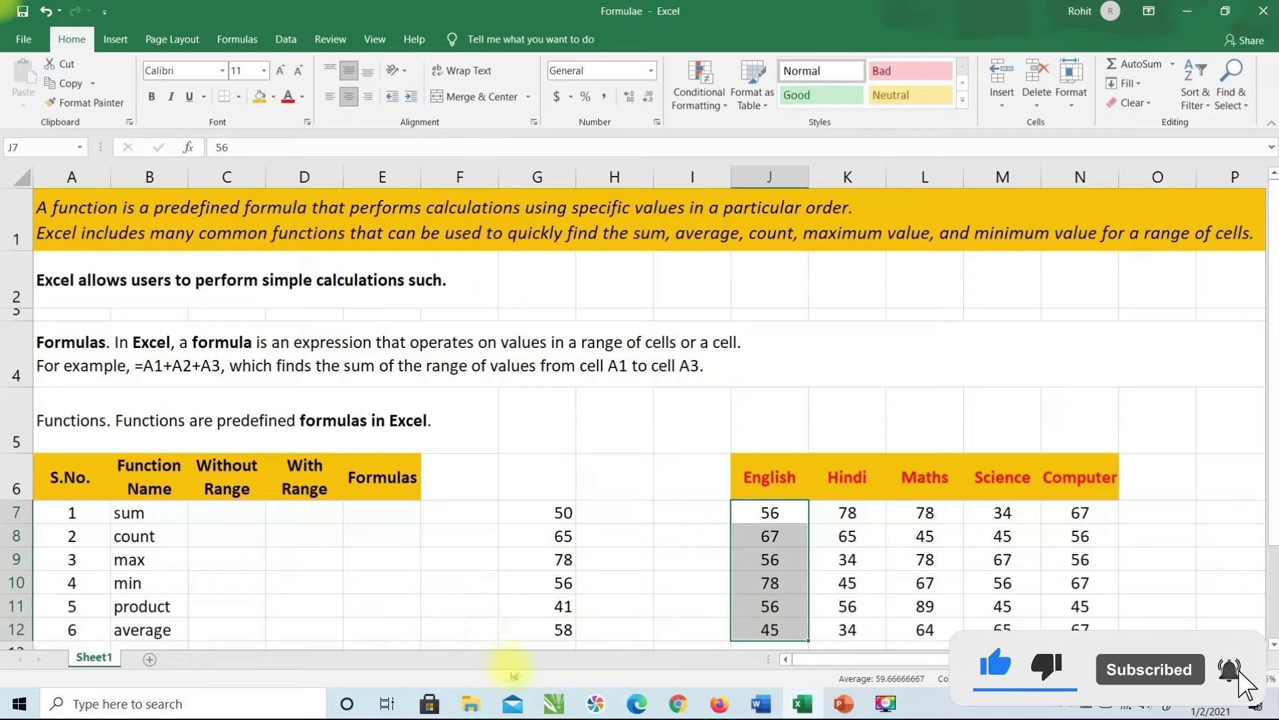
left_click(770, 513)
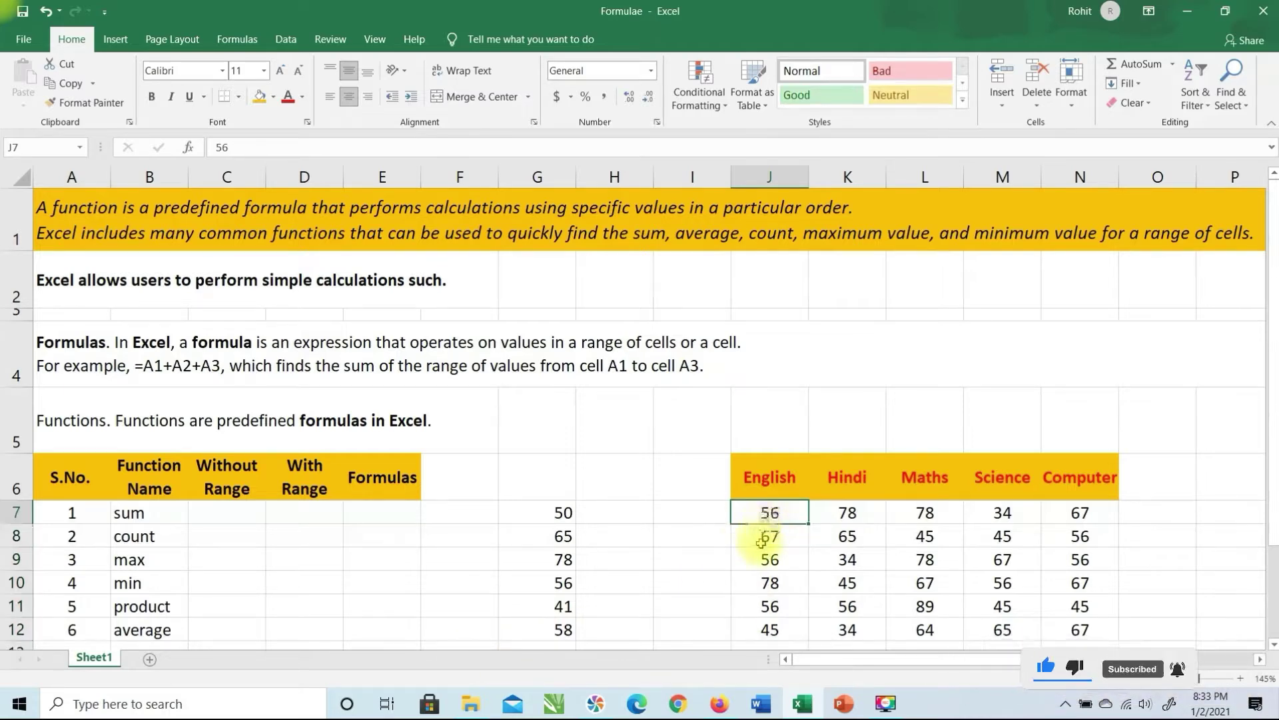
left_click(767, 536)
left_click(764, 560)
left_click(770, 583)
left_click(771, 608)
left_click(771, 630)
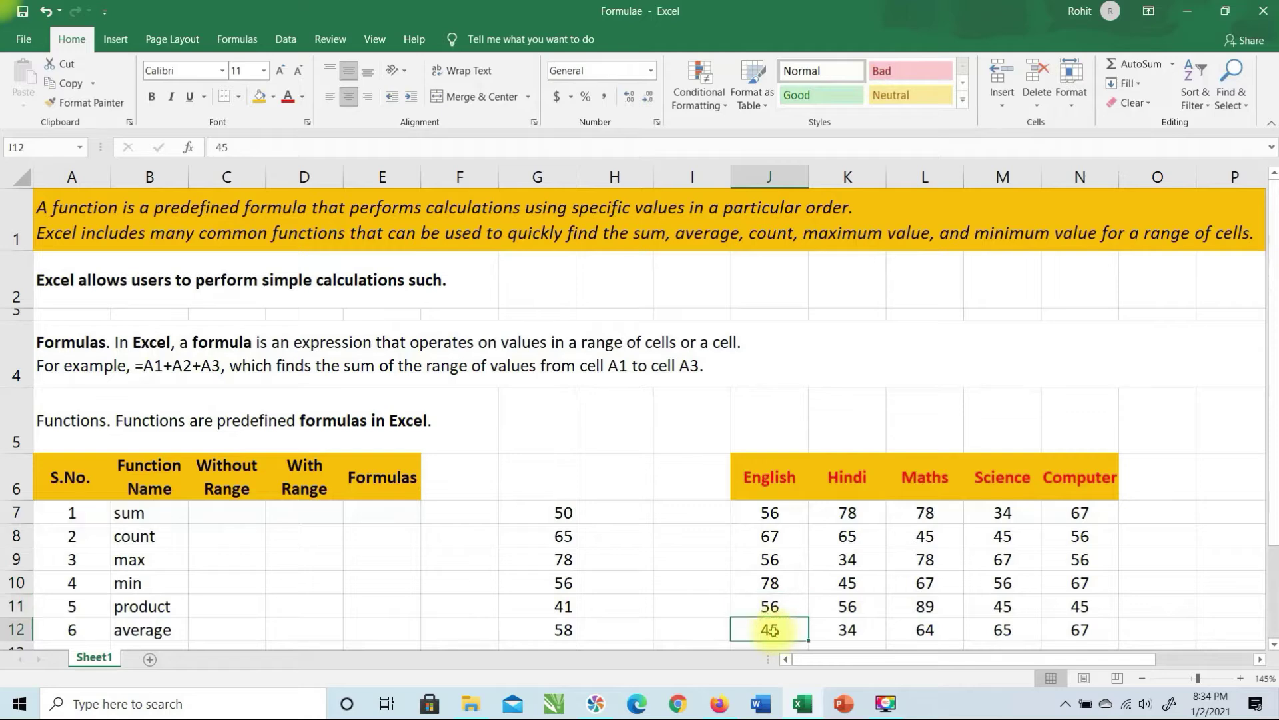
Step: Enter =sum(J7,K7,L7,M7,N7) in C7 to add the first row's five subject marks as separate cell references
left_click(245, 511)
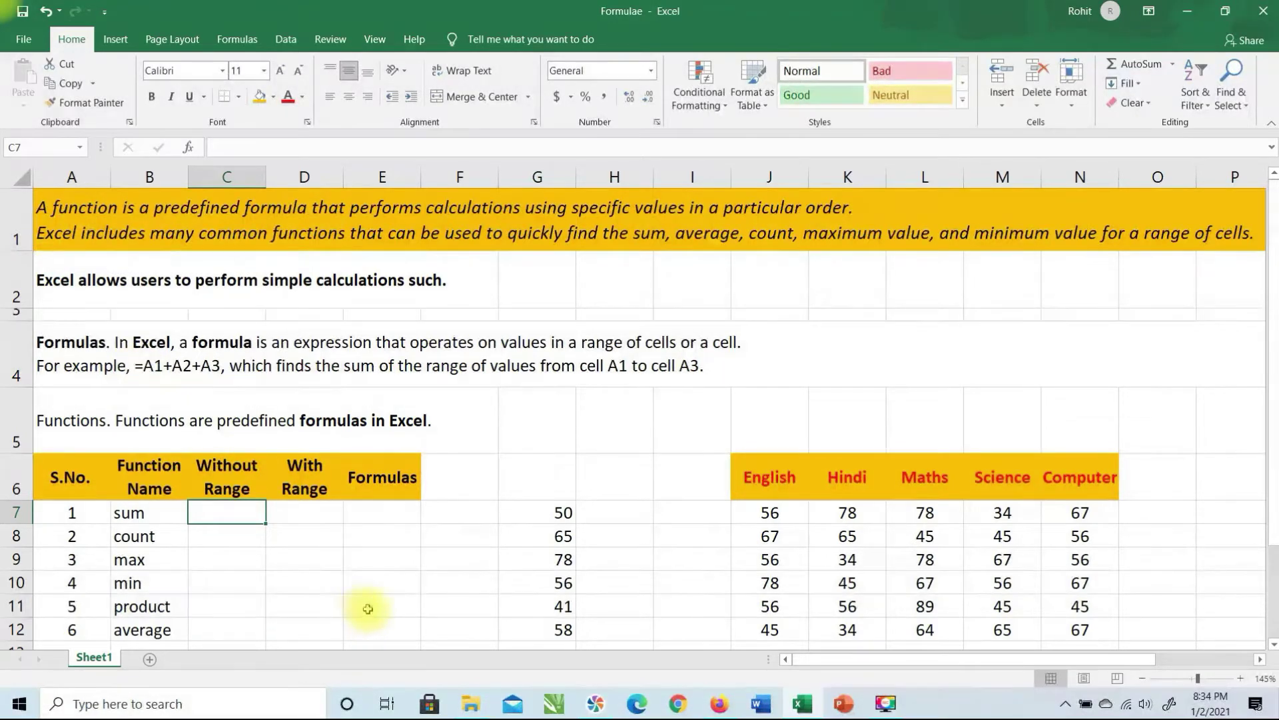
type("=")
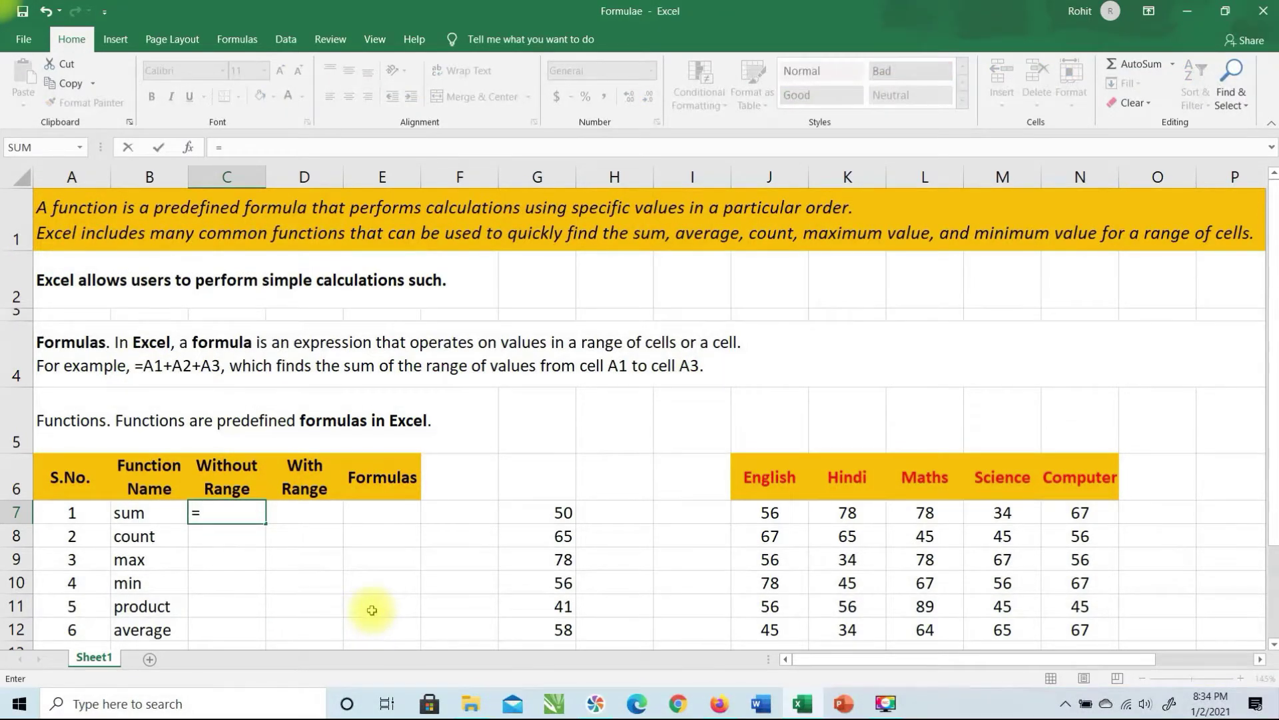
type("s")
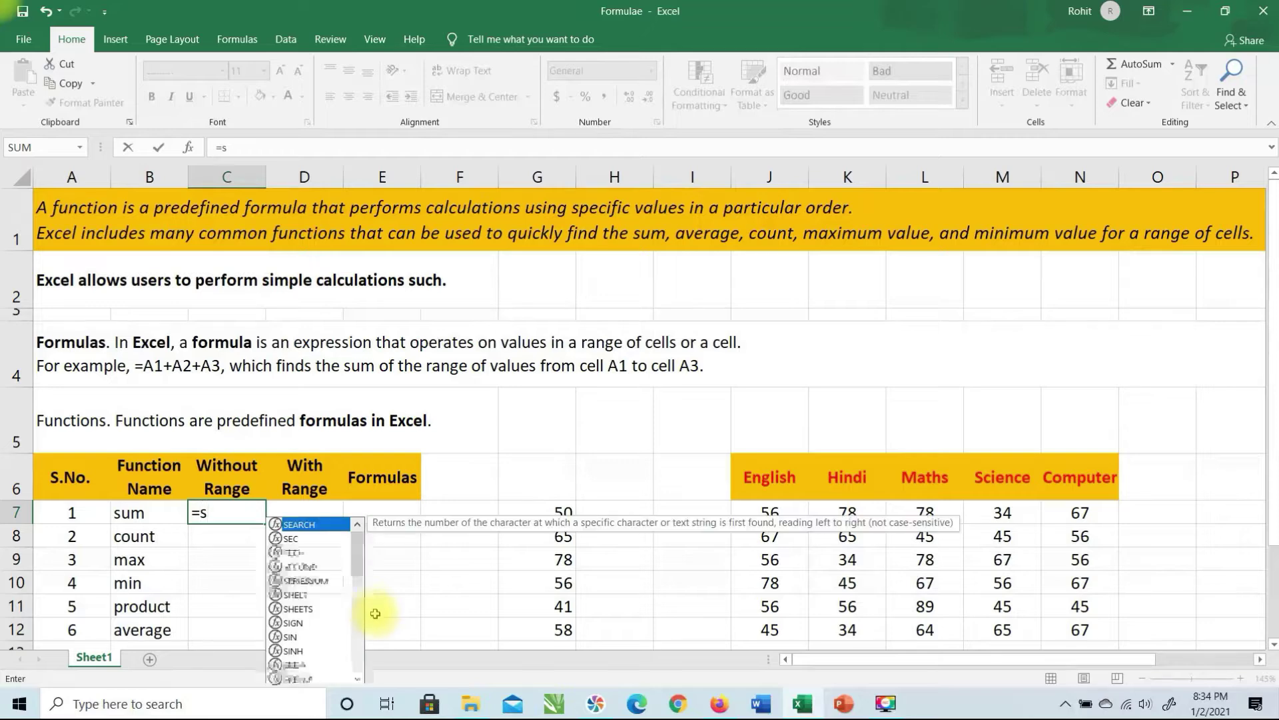
type("um")
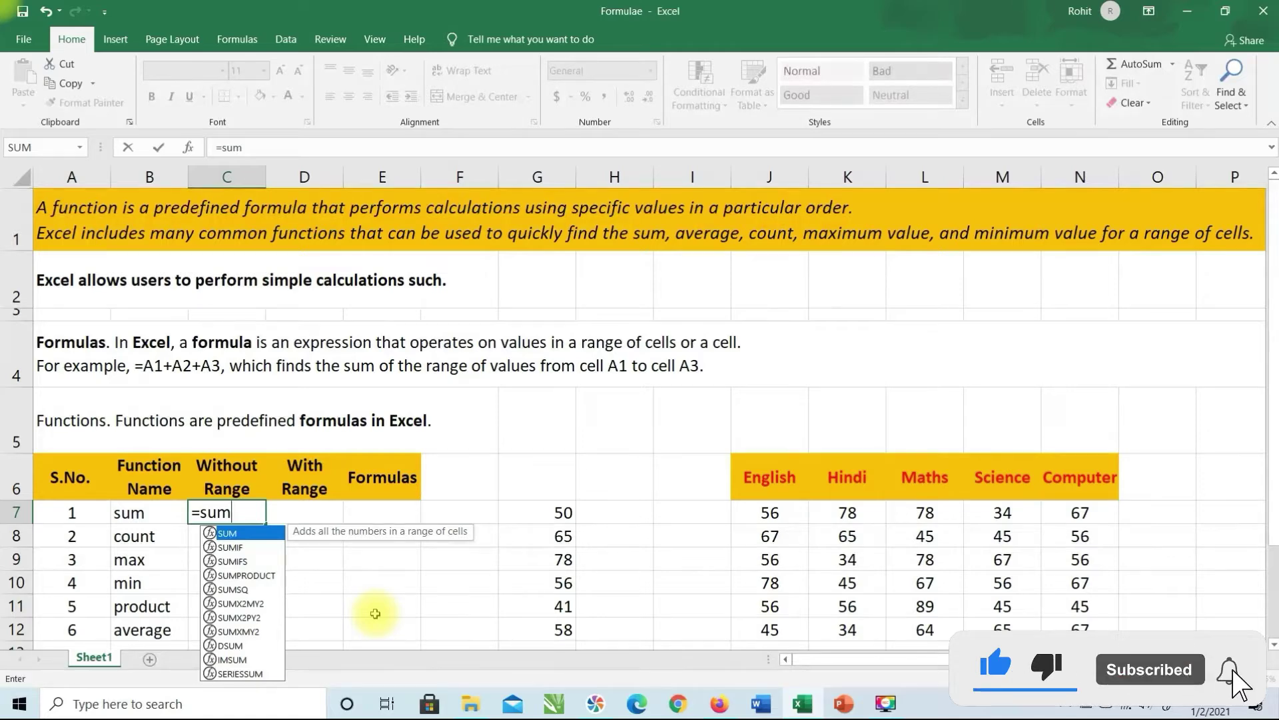
type("(")
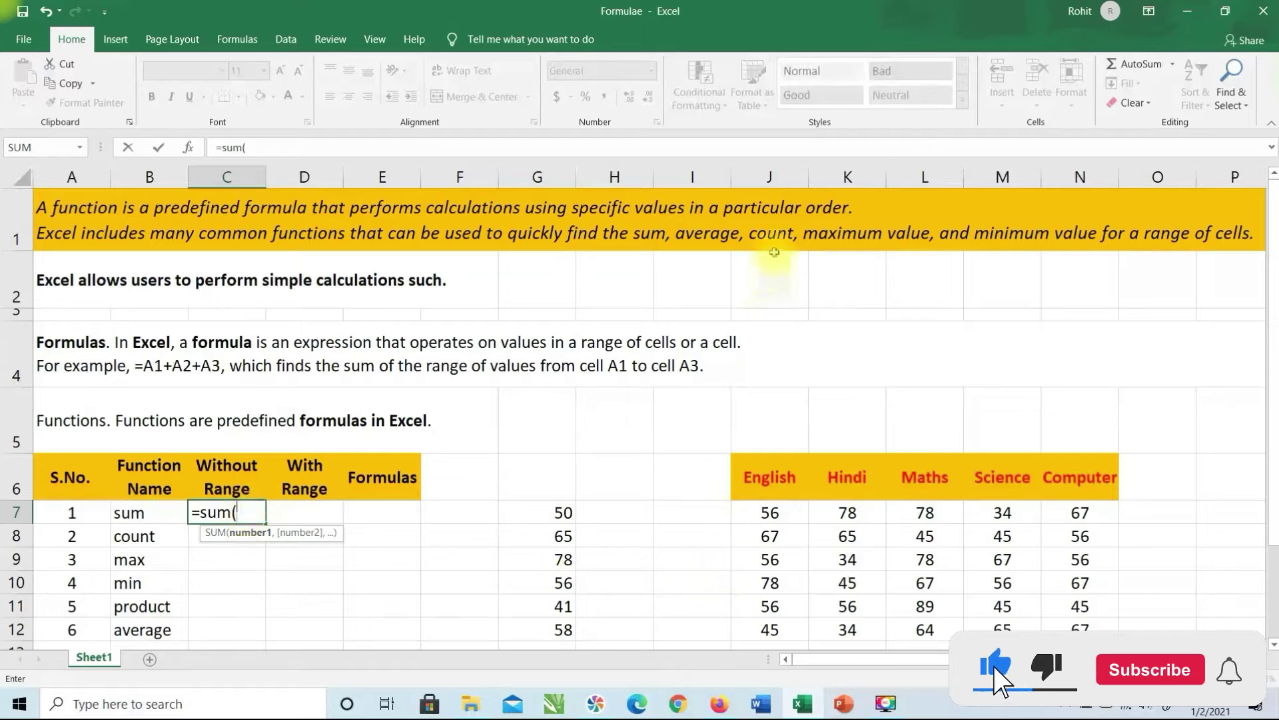
left_click(744, 518)
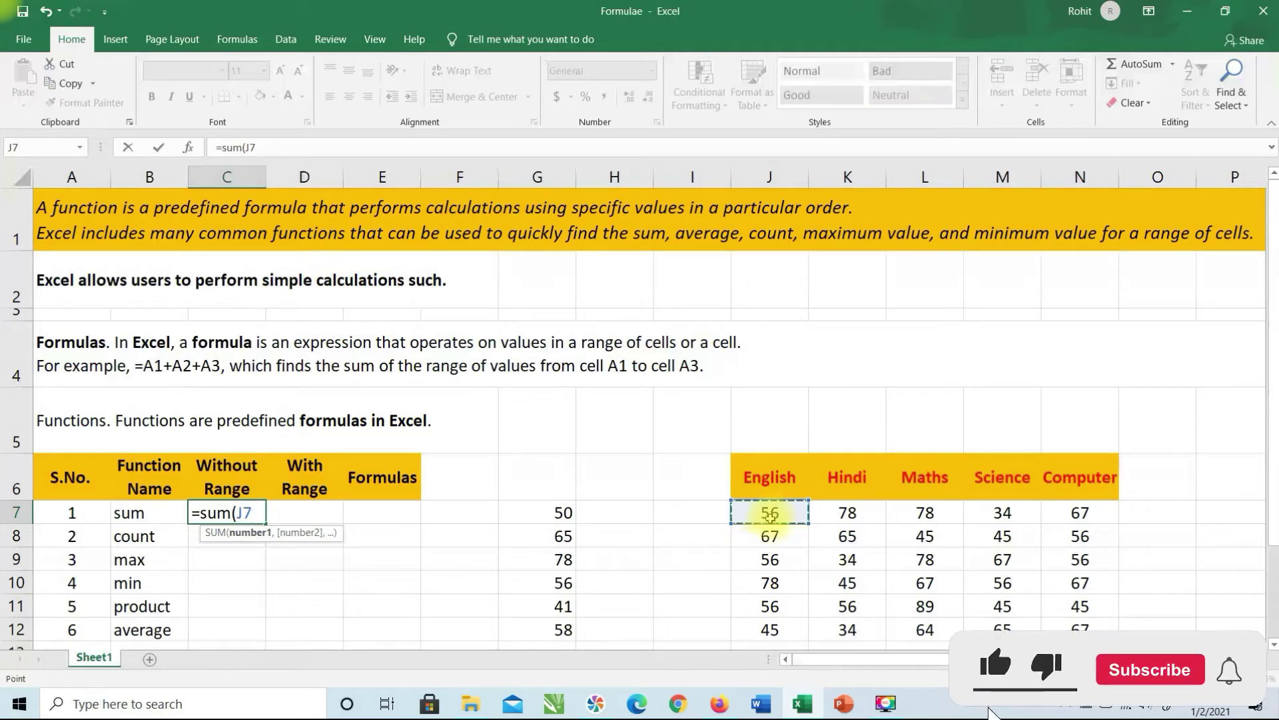
type(",")
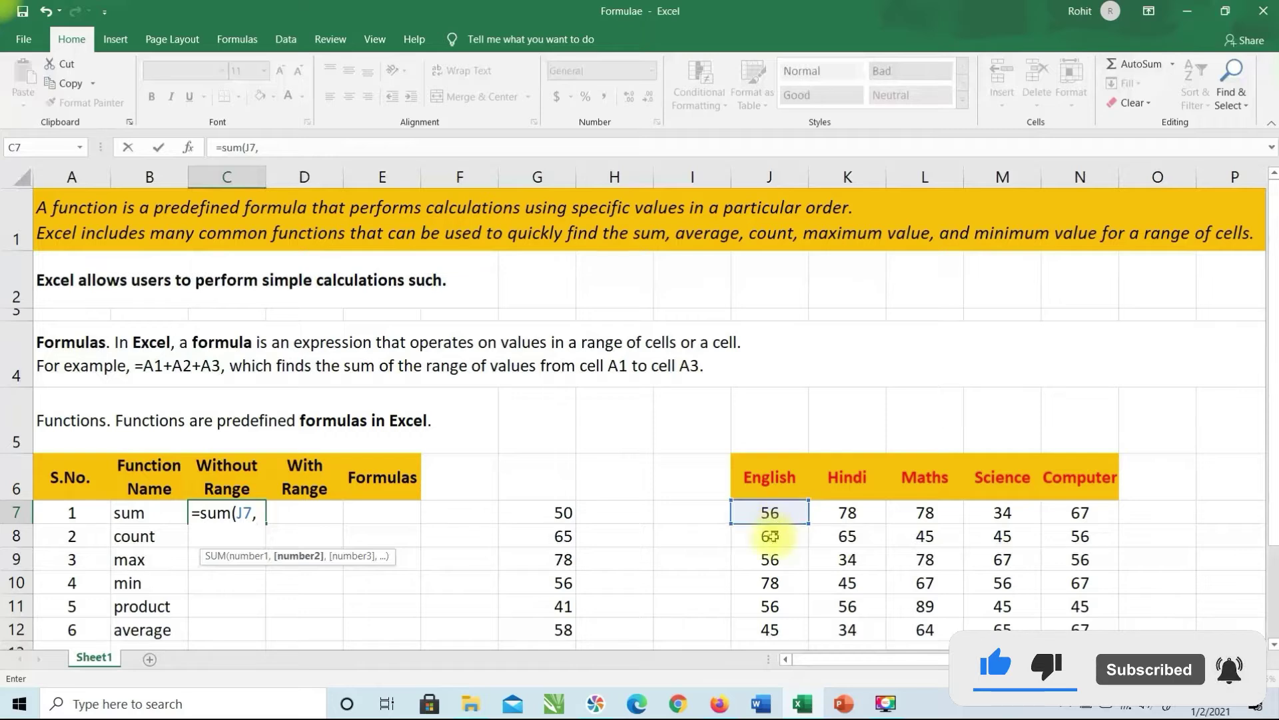
left_click(846, 513)
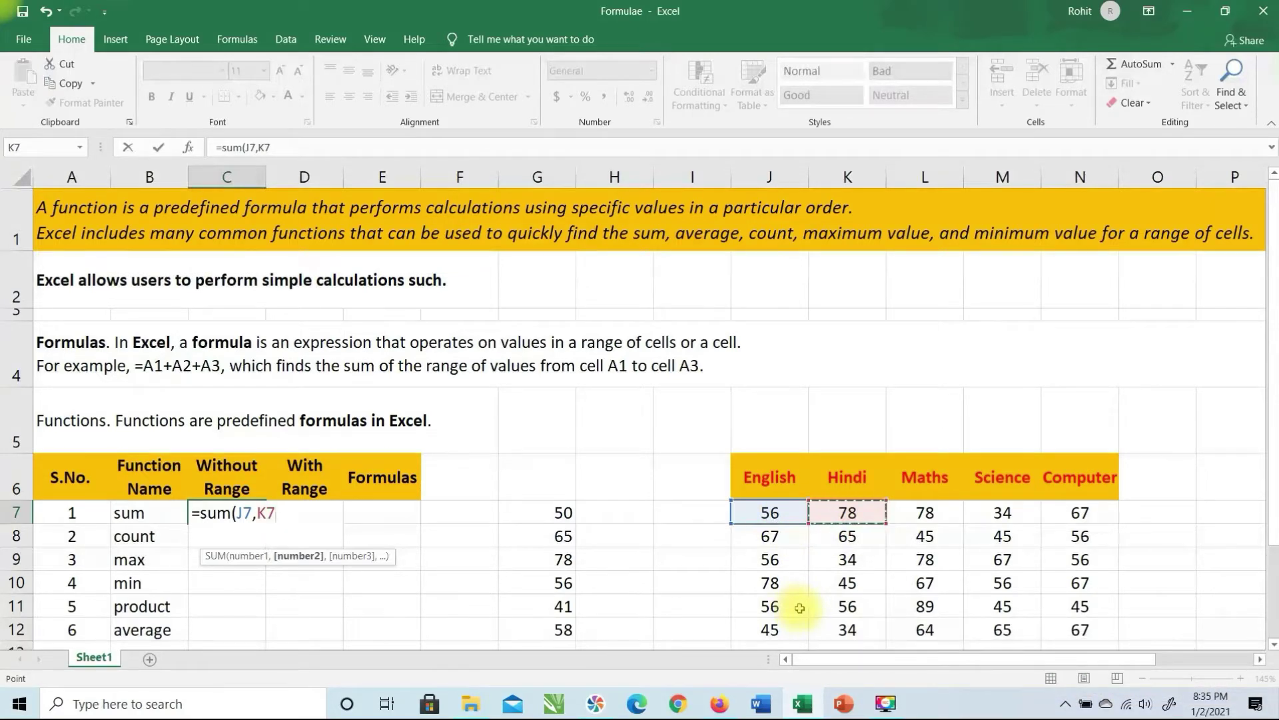
type(",")
left_click(912, 514)
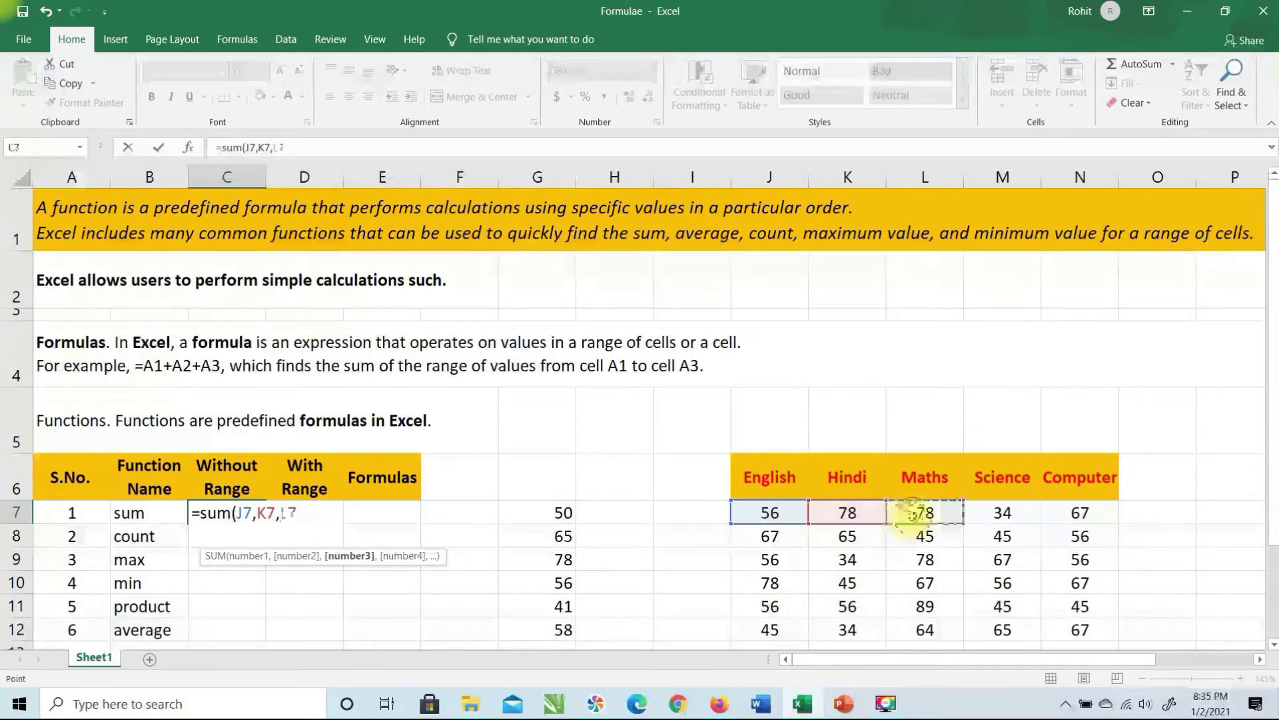
type(",")
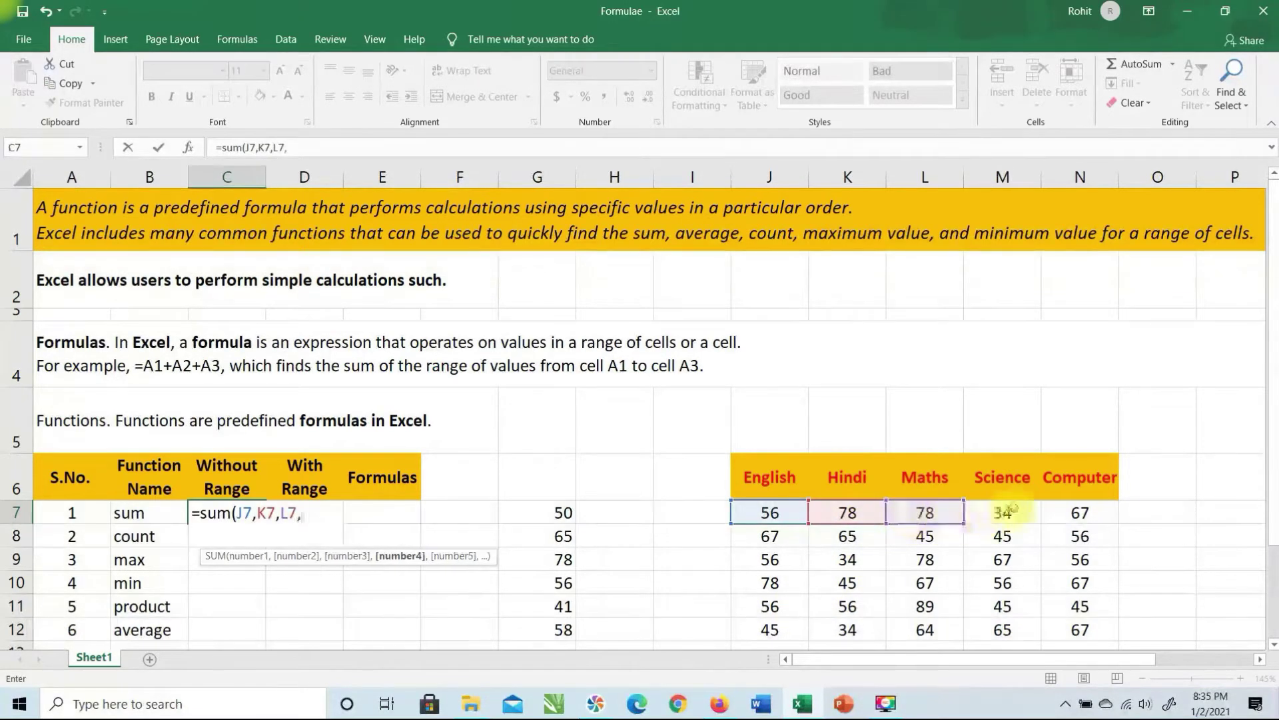
left_click(1018, 514)
type(",")
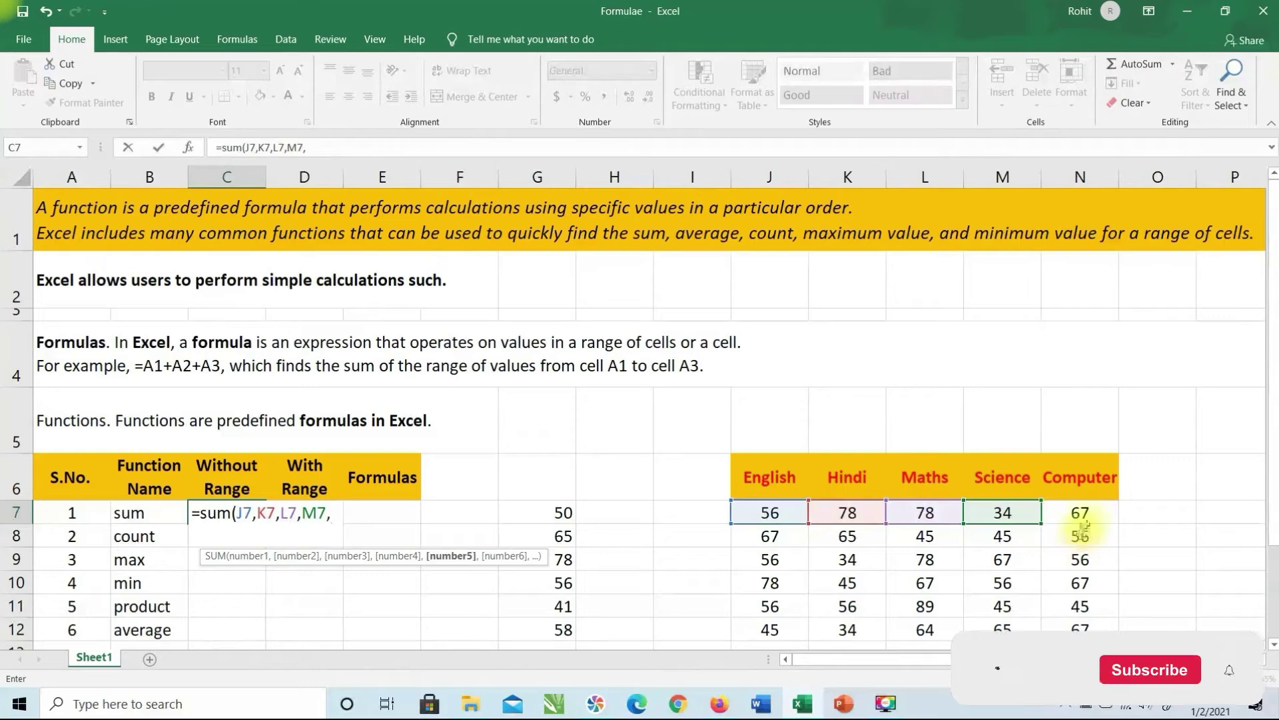
left_click(1084, 513)
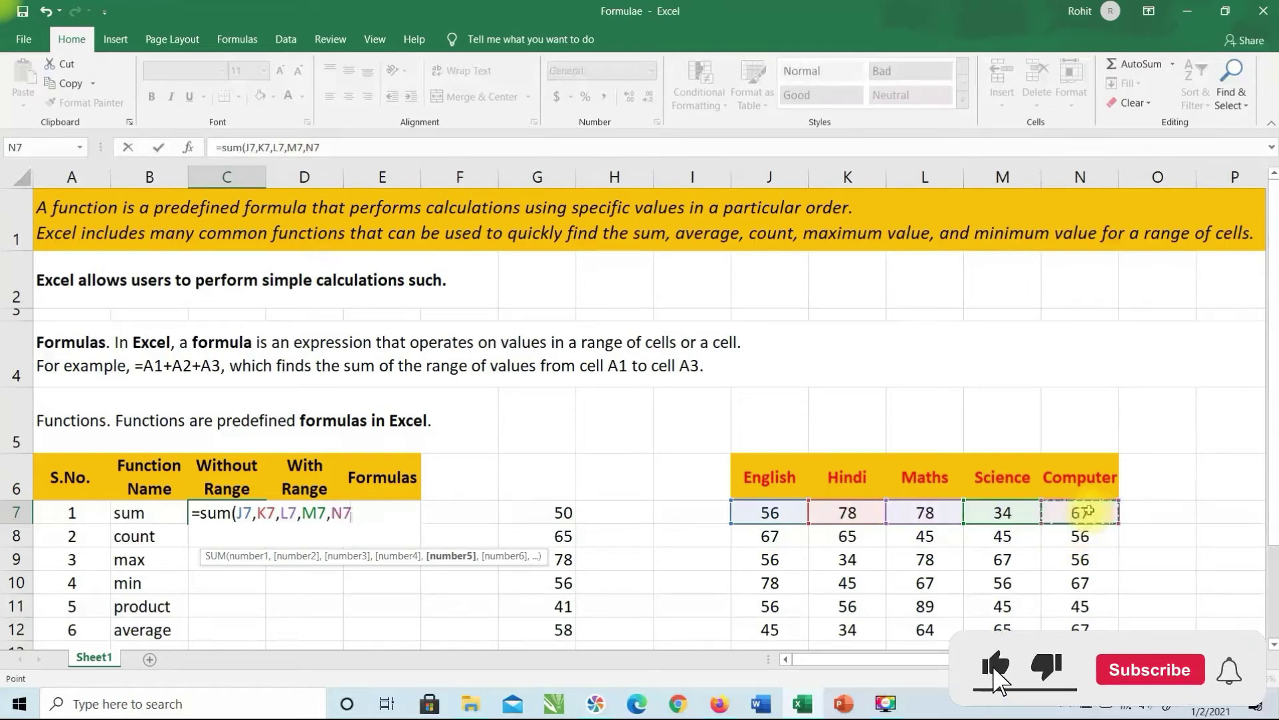
type(")")
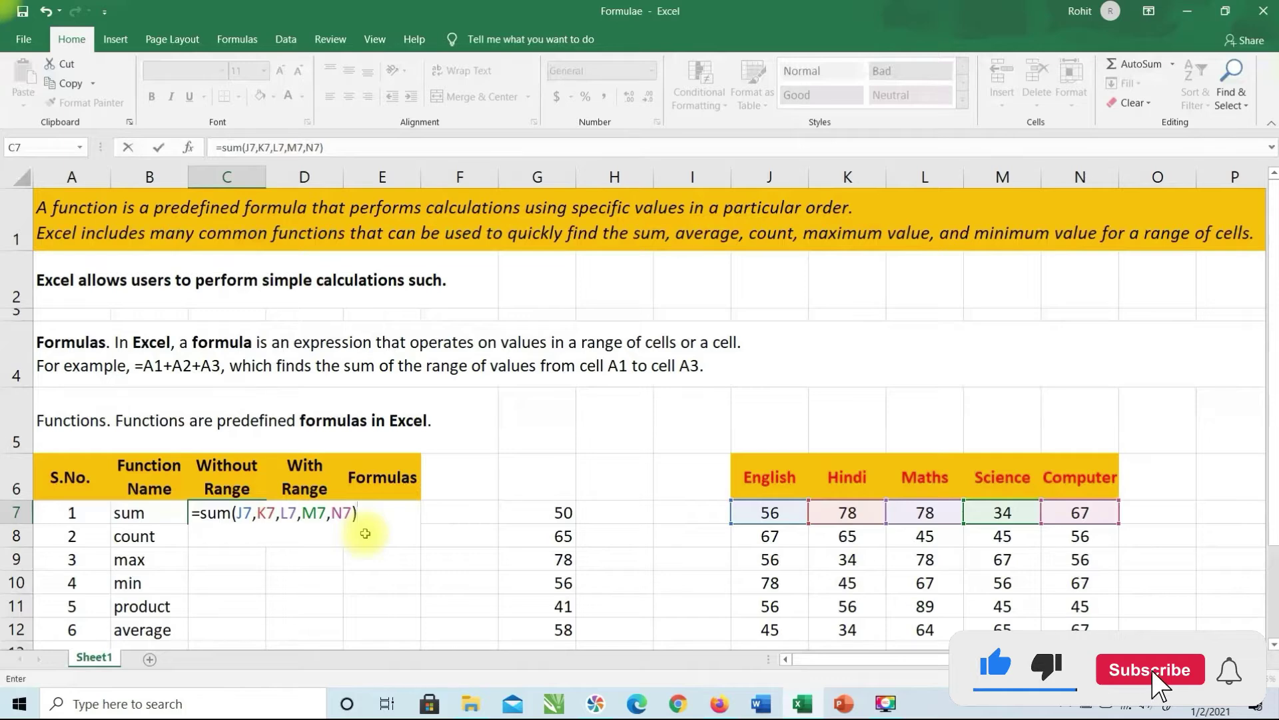
key("Return")
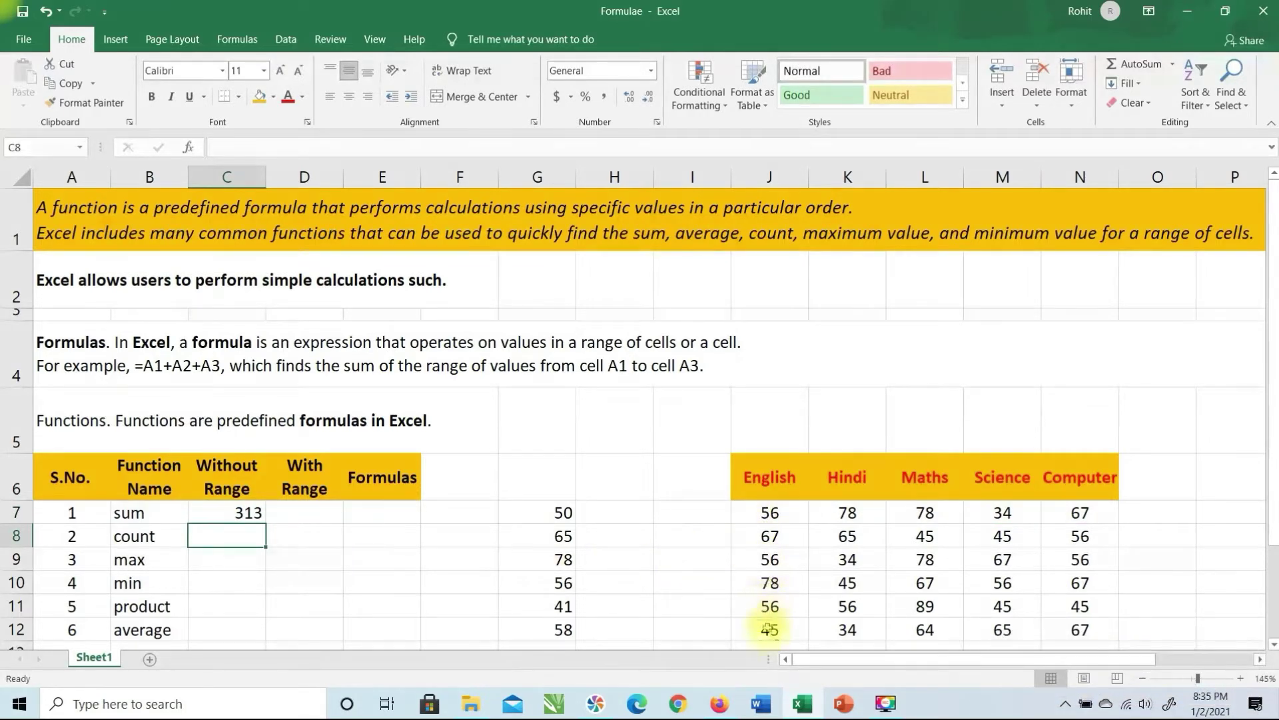
Step: Centre the contents of cells C7:E12 horizontally
left_click(231, 512)
left_click_drag(230, 516, 360, 623)
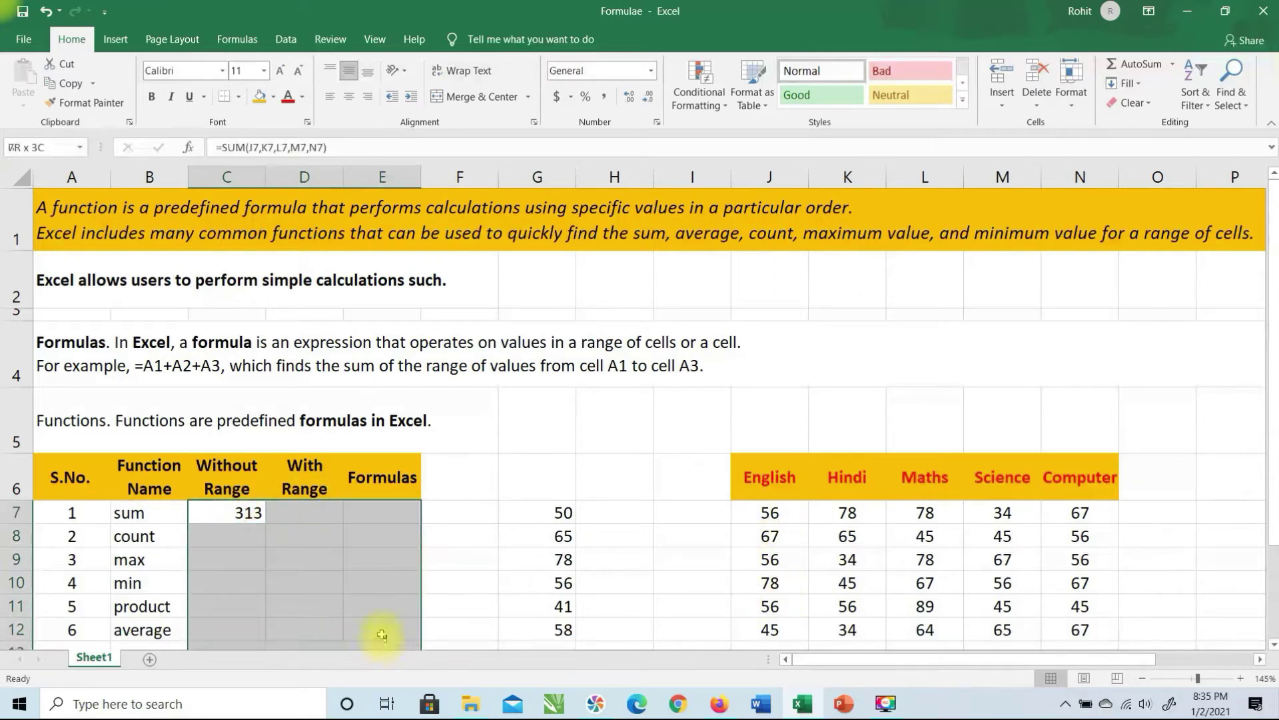
left_click(348, 97)
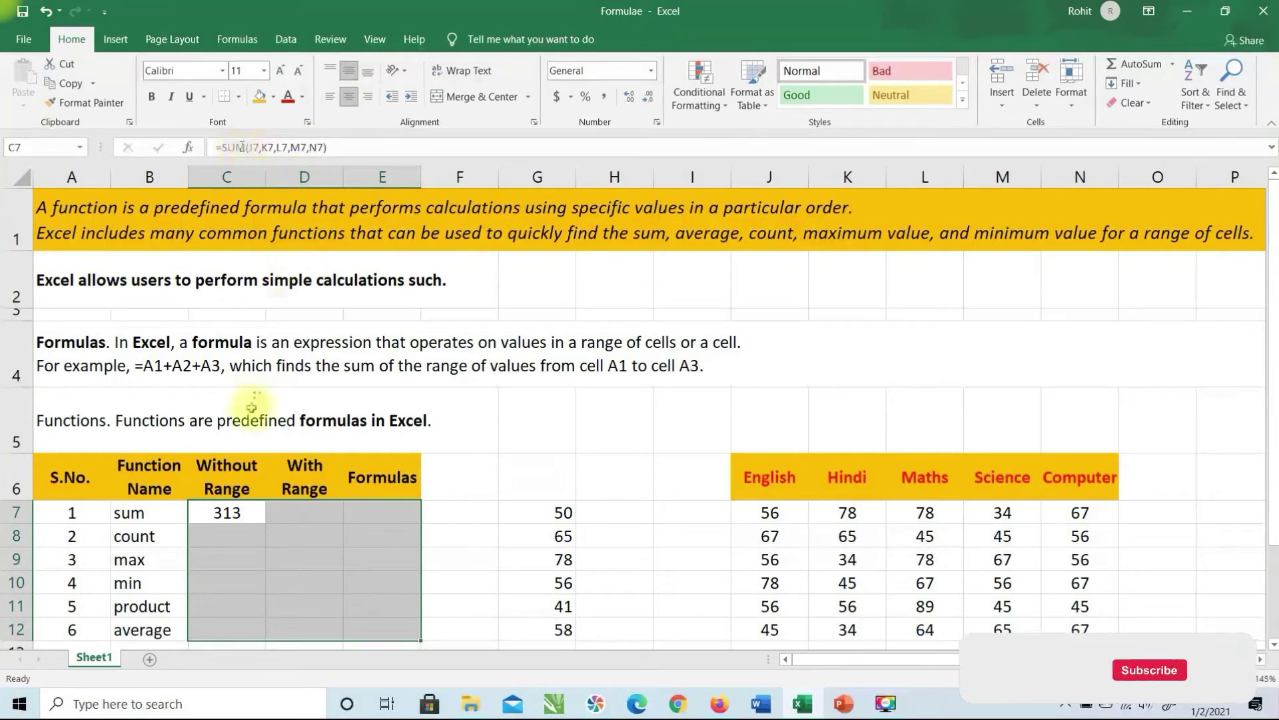
Step: Enter =sum(J7:J12) in D7 to total the English marks as a range, and review the formulas in D7 and C7
left_click(286, 519)
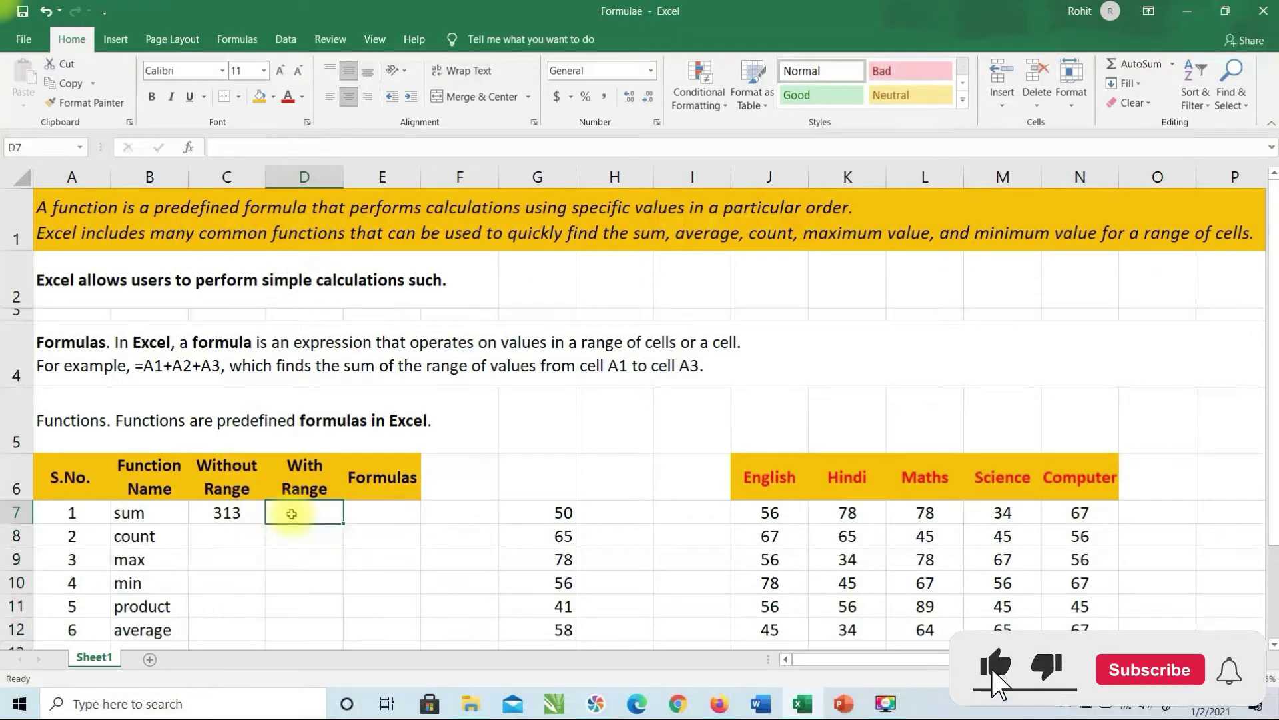
left_click(230, 515)
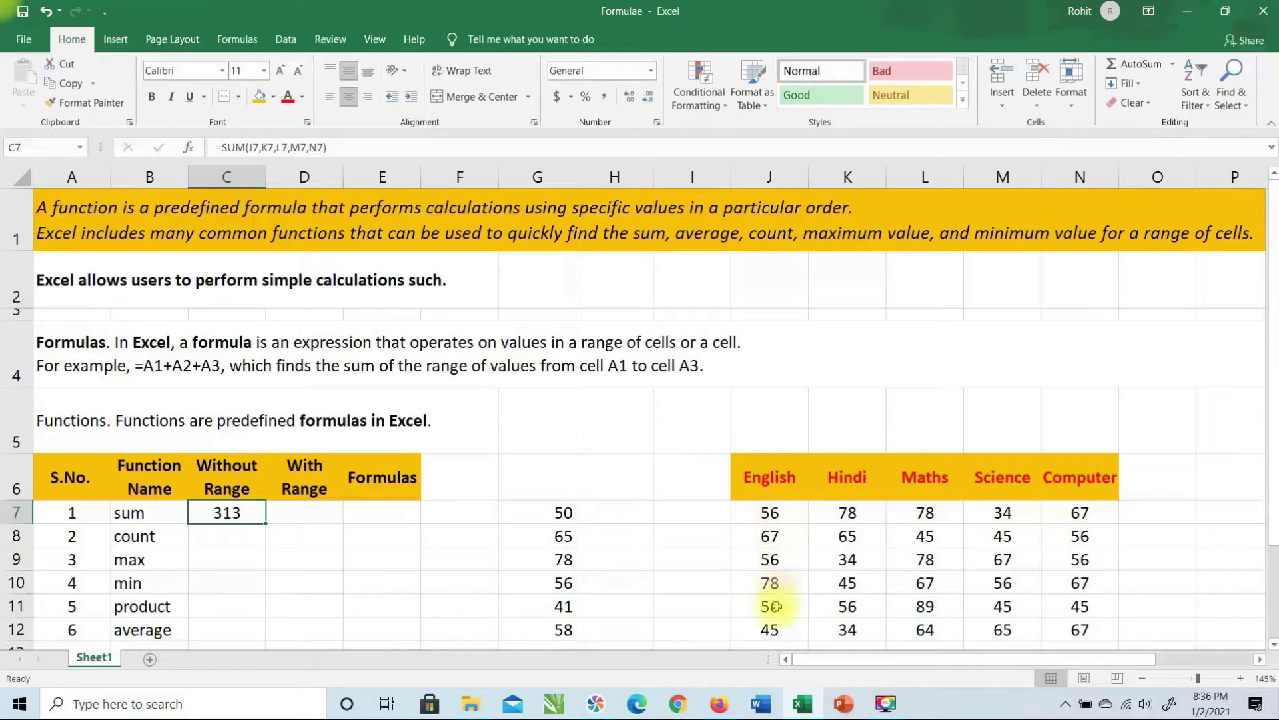
left_click(331, 510)
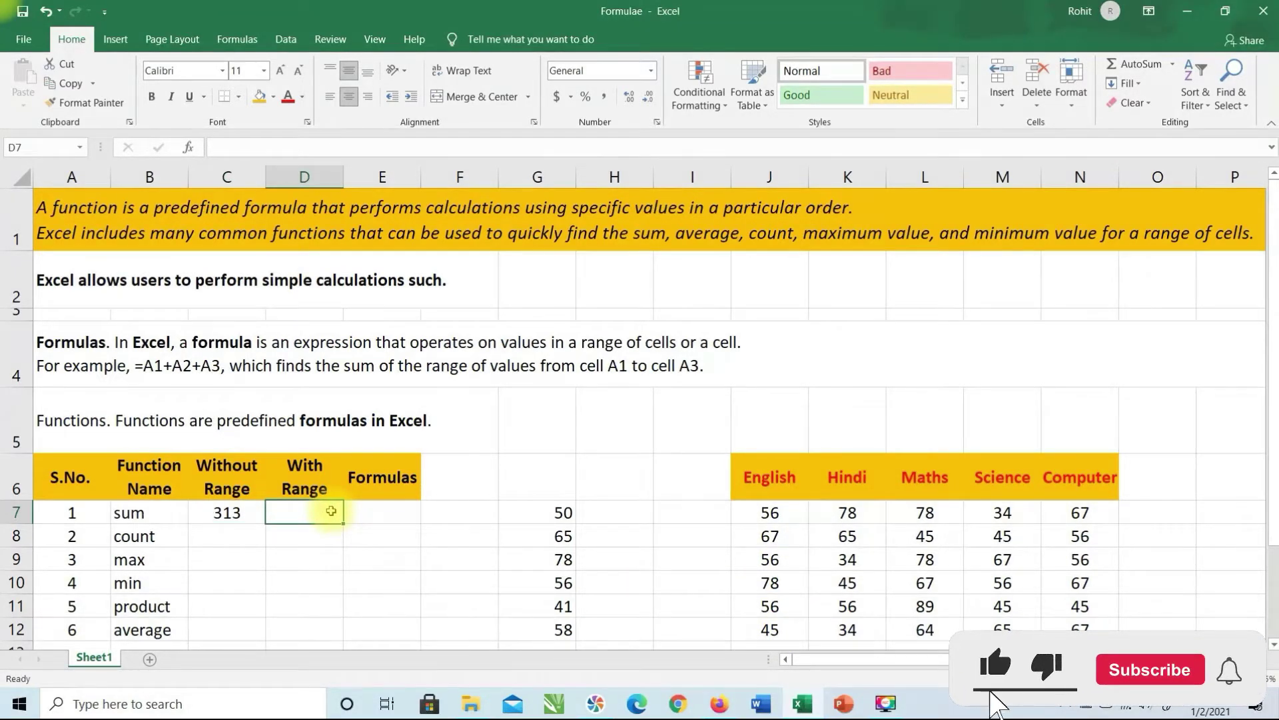
type("=")
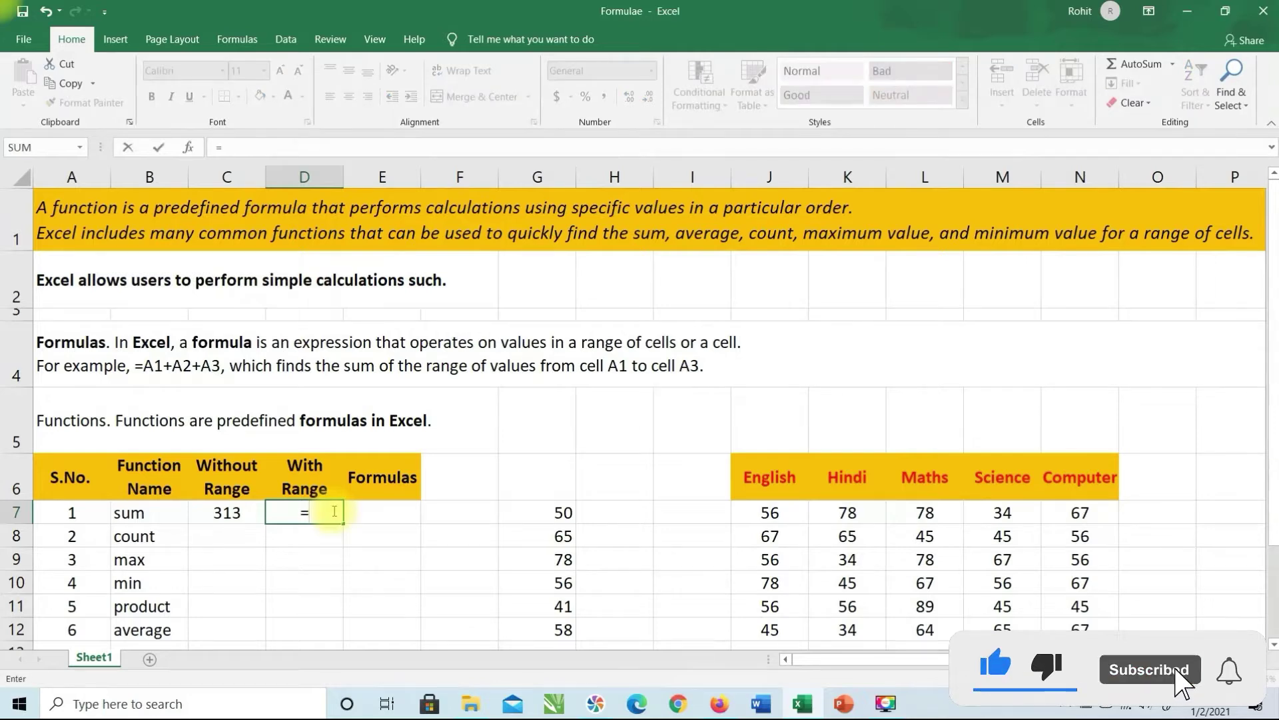
type("sum")
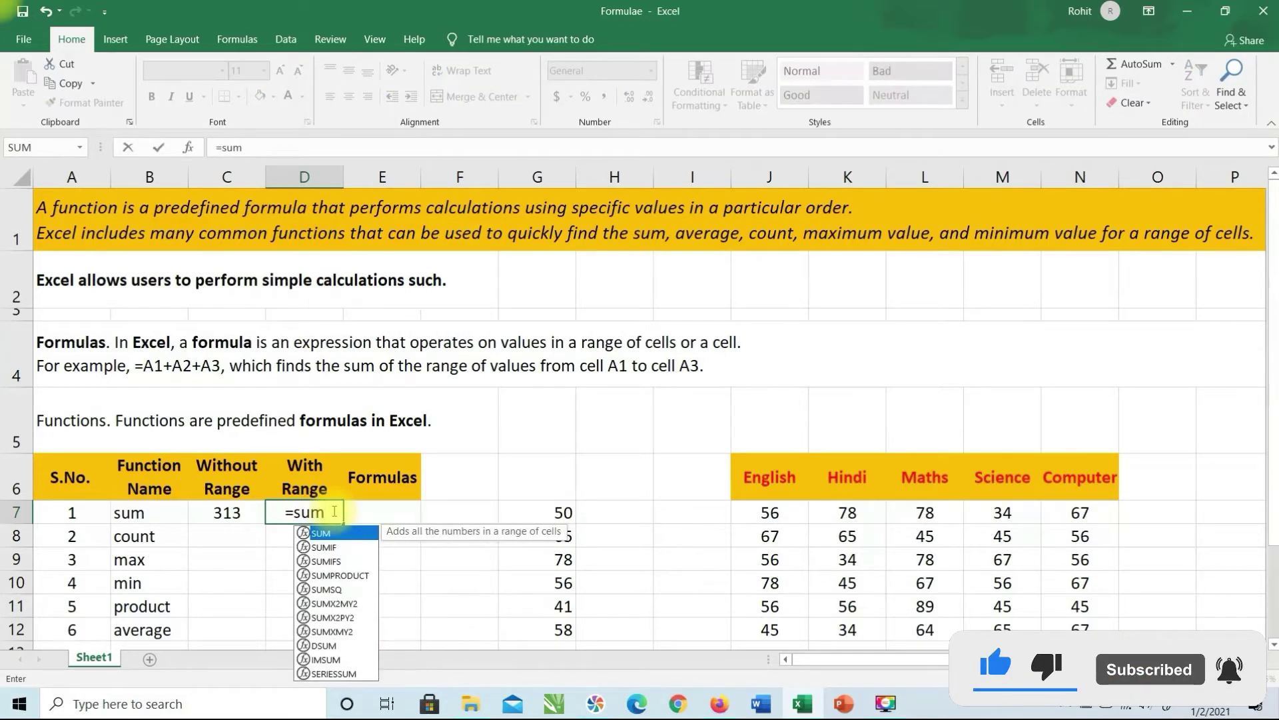
type("(")
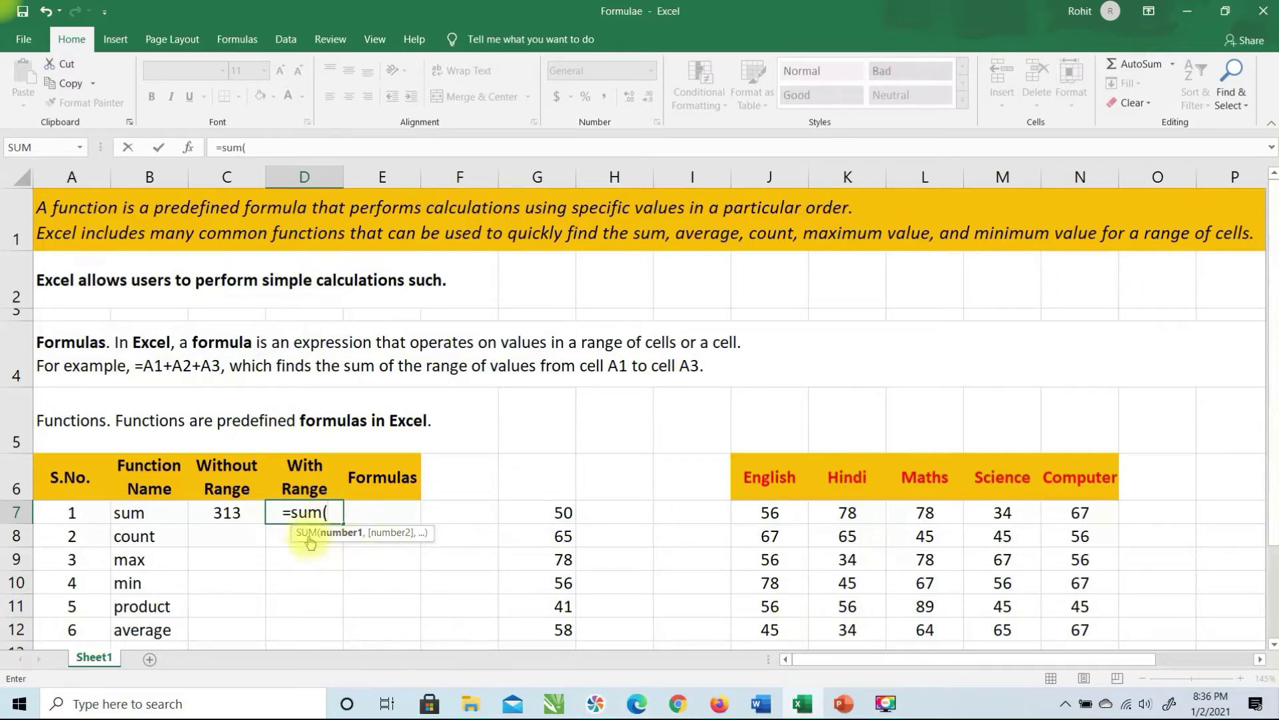
left_click_drag(796, 512, 782, 627)
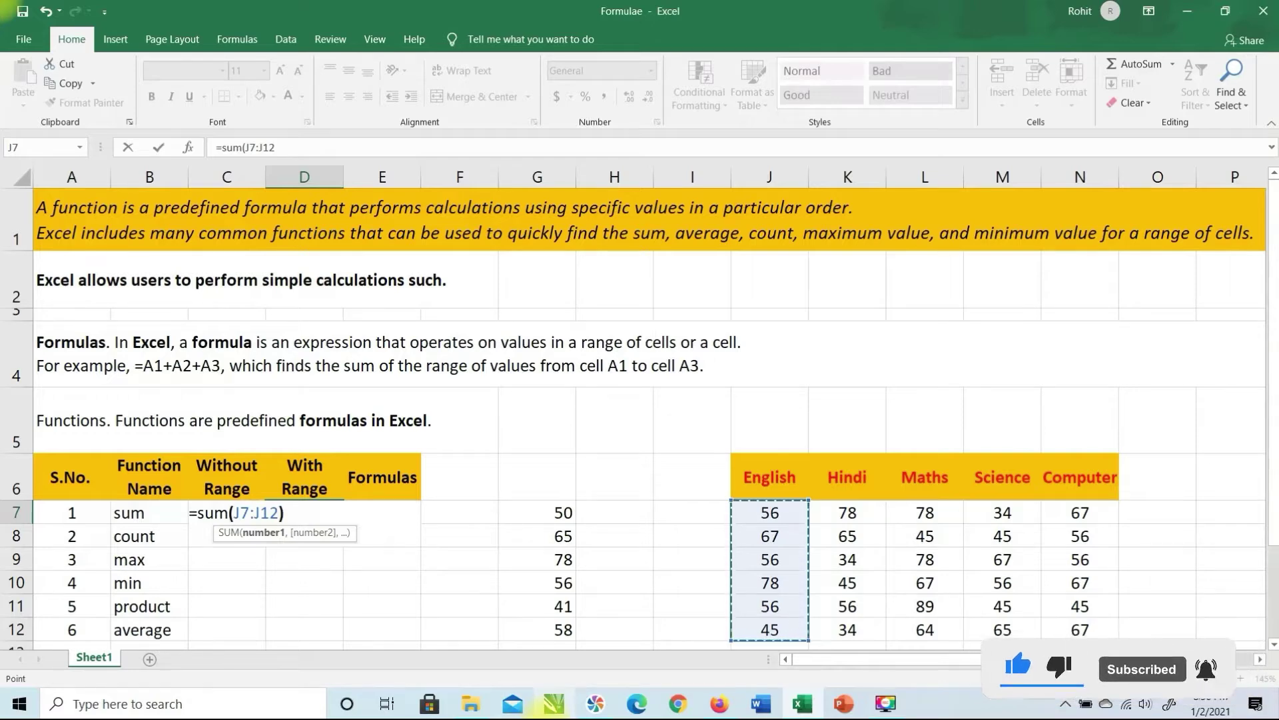
type(")")
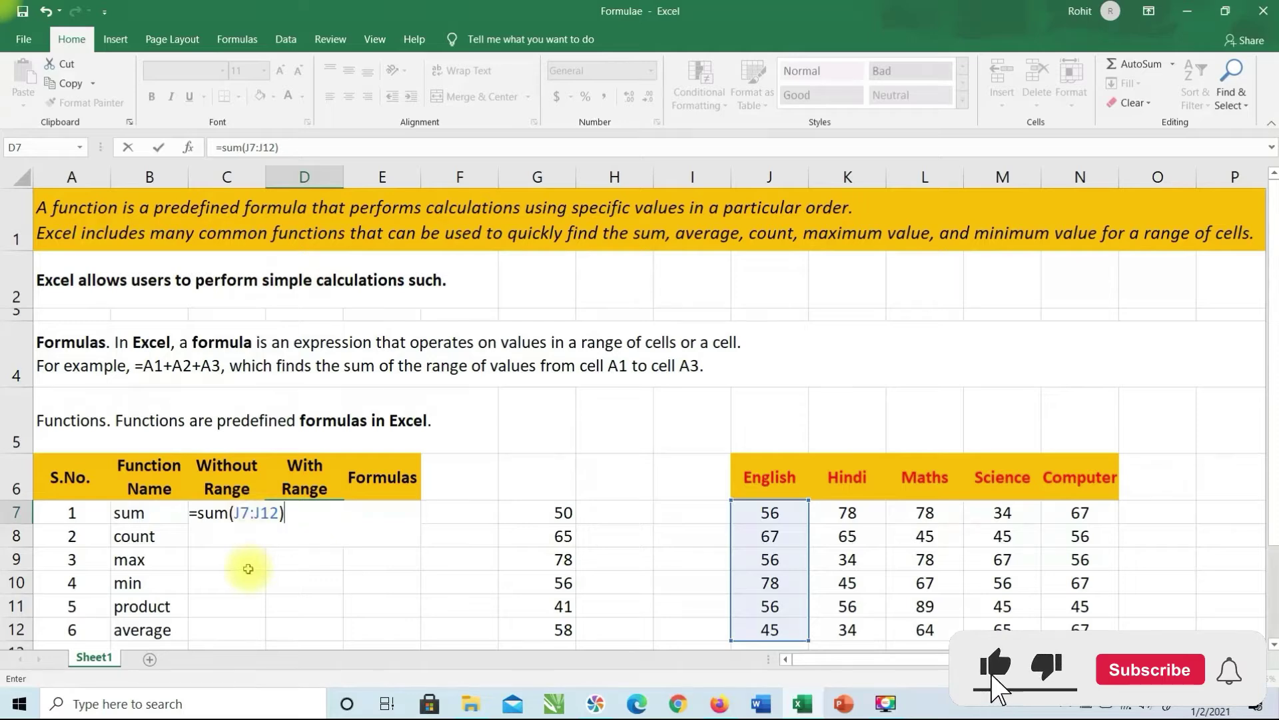
key("Return")
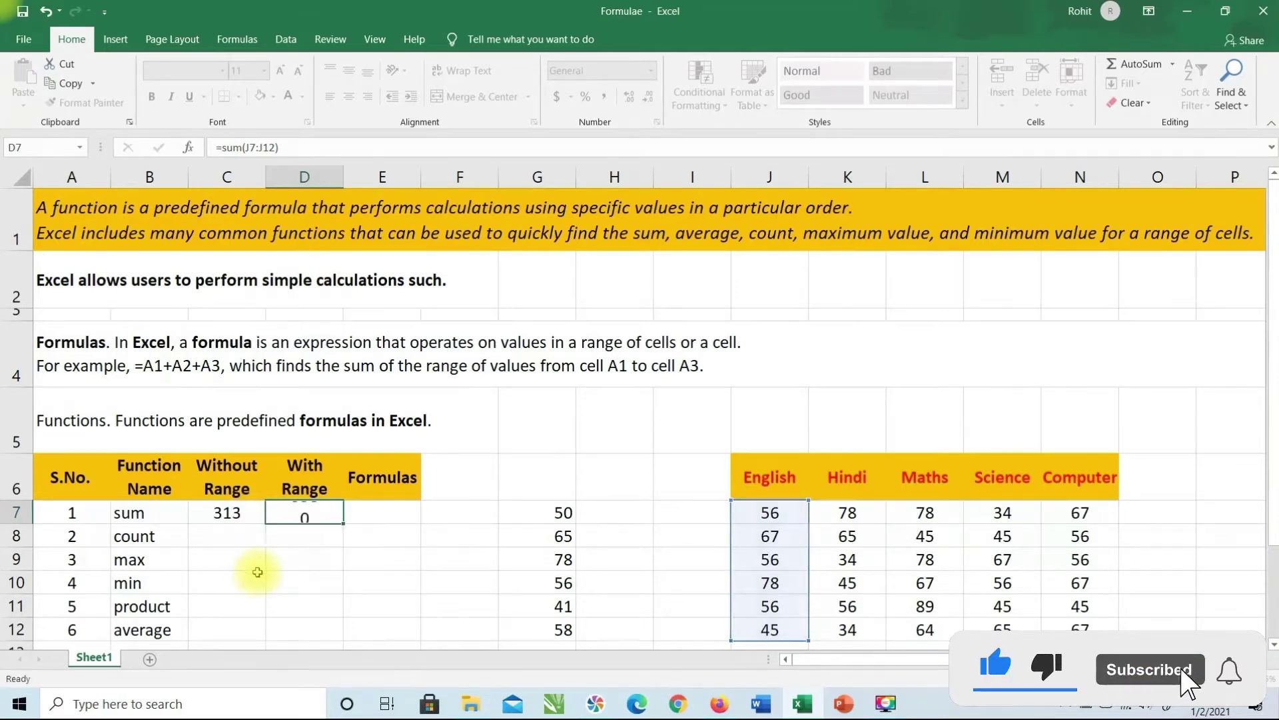
left_click(294, 512)
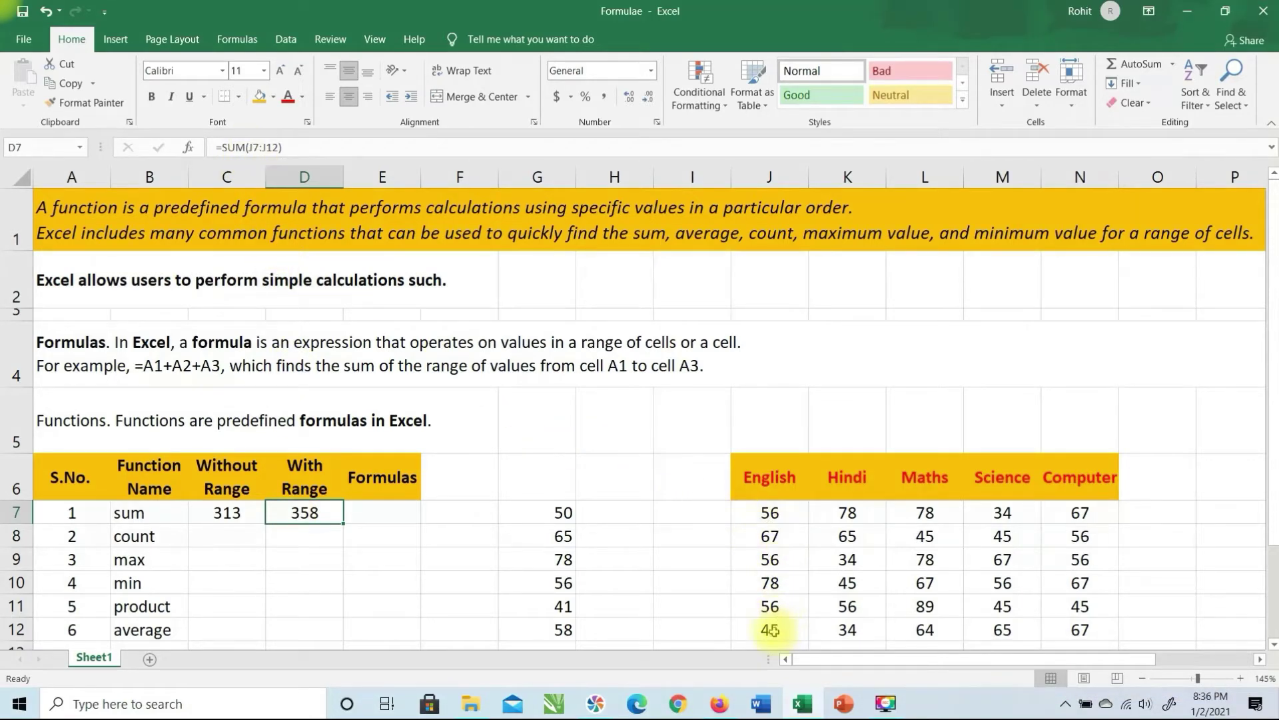
left_click(227, 513)
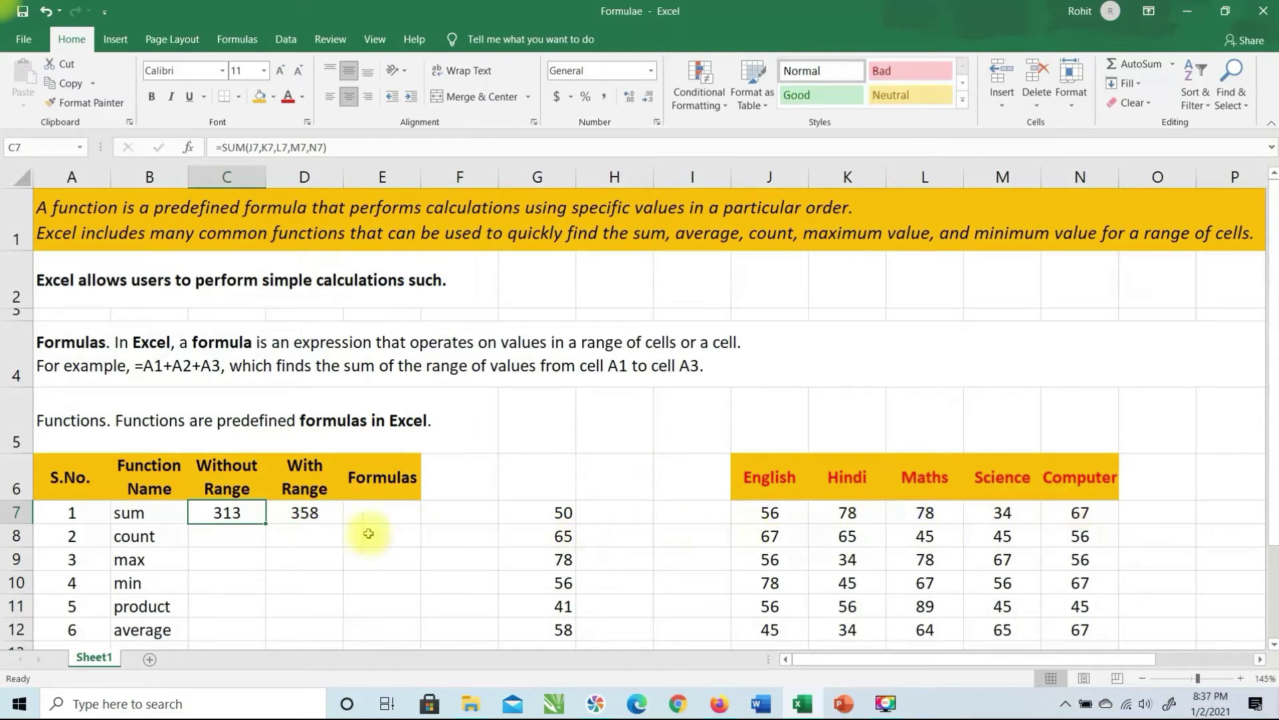
Step: Change the formula in D7 to =SUM(J7:N7) so it adds the first row's subject marks as a range
left_click(305, 512)
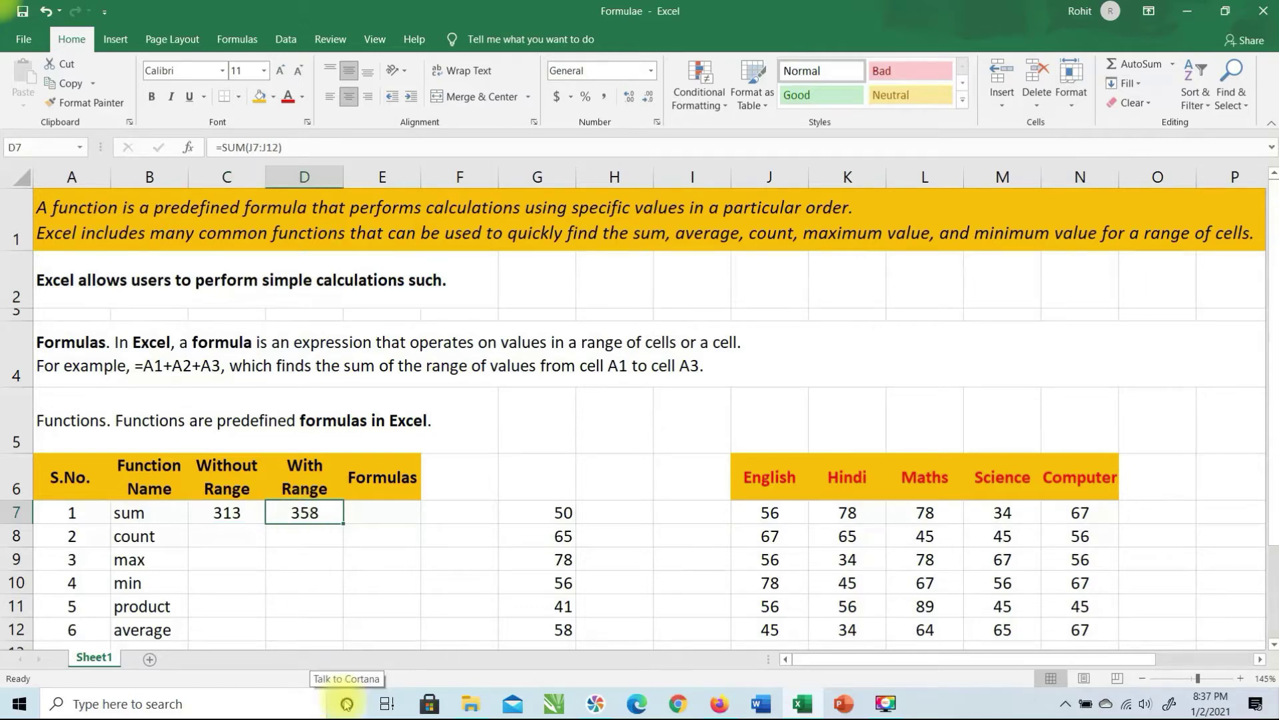
type("7")
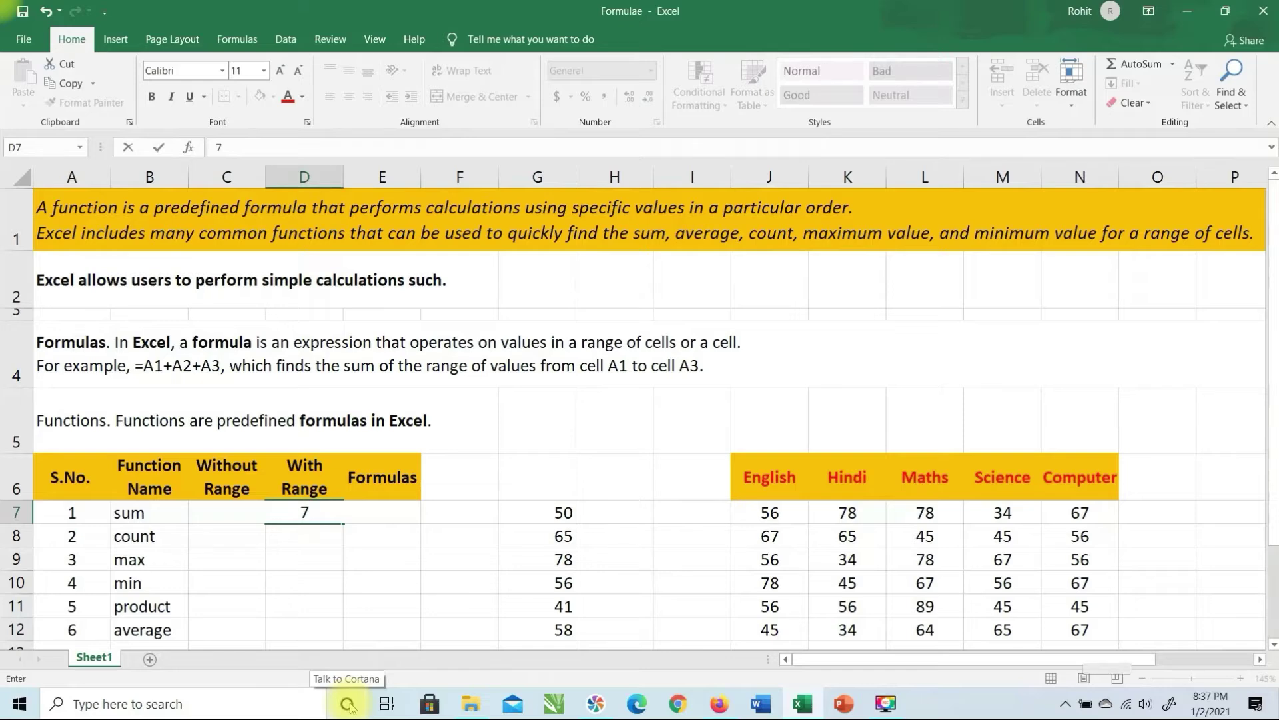
key("Escape")
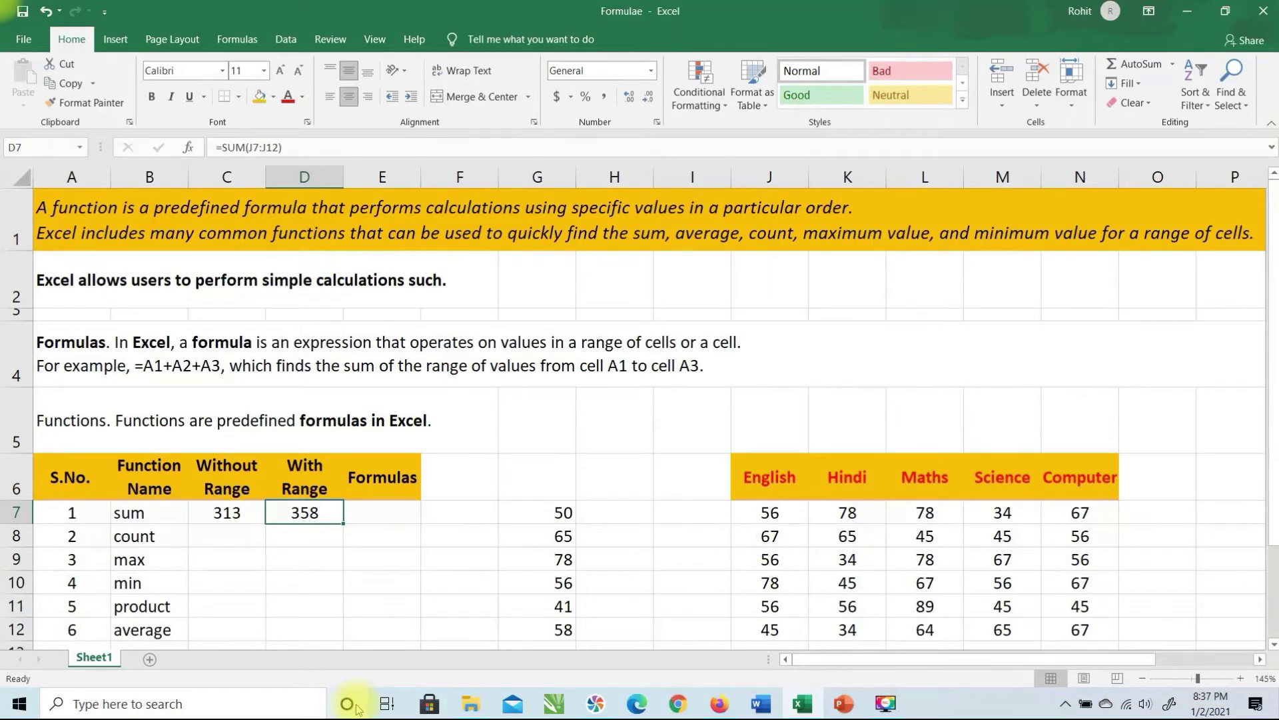
key("F2")
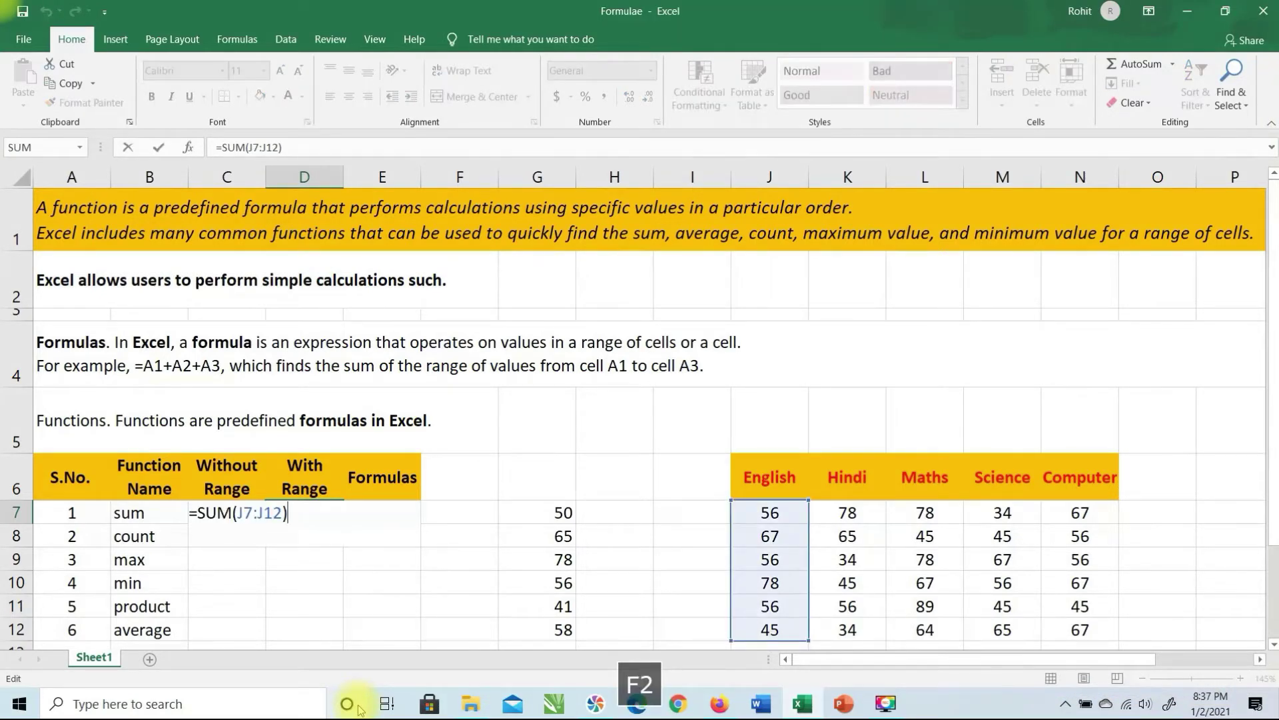
key("Left")
key("Left")
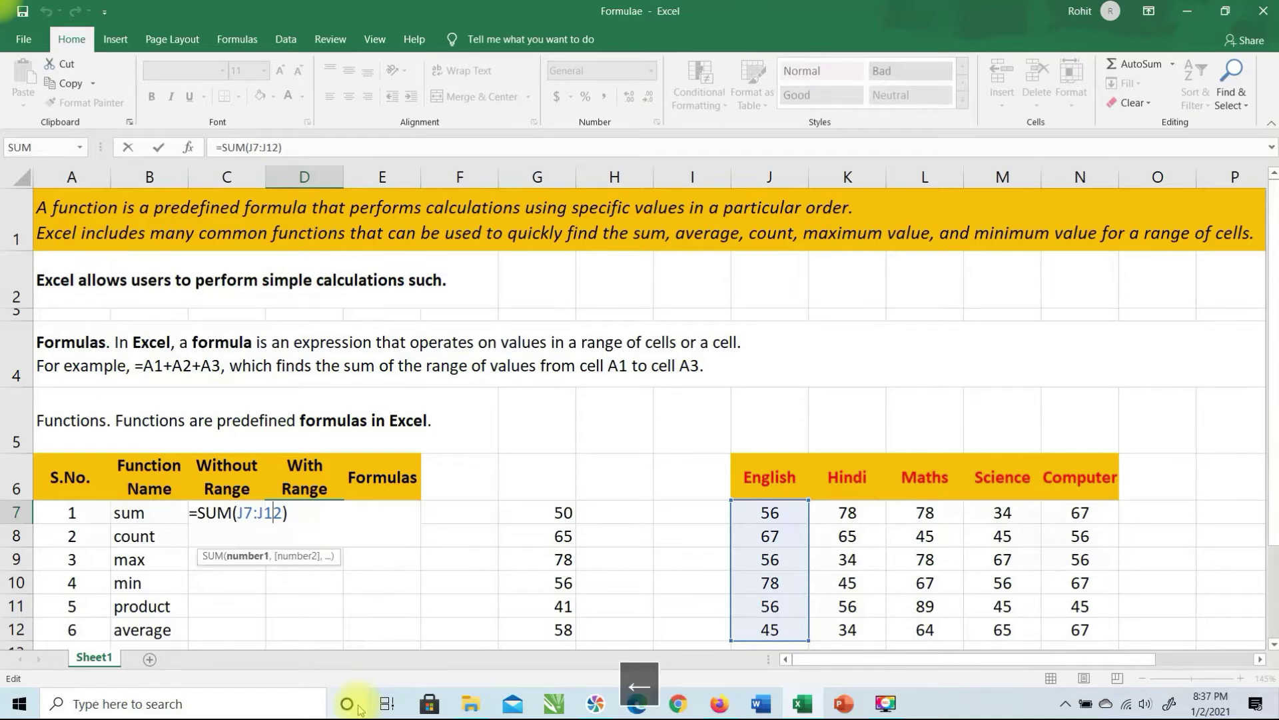
key("Right")
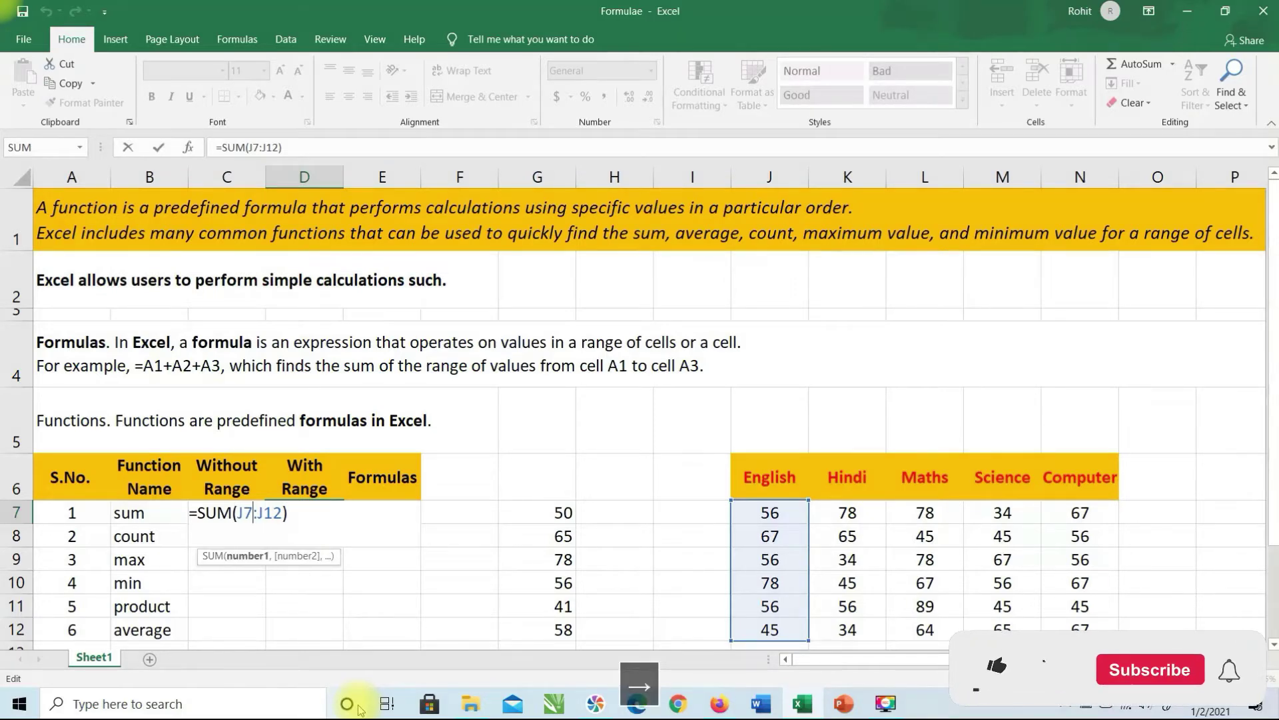
key("BackSpace")
key("BackSpace")
key("BackSpace")
key("BackSpace")
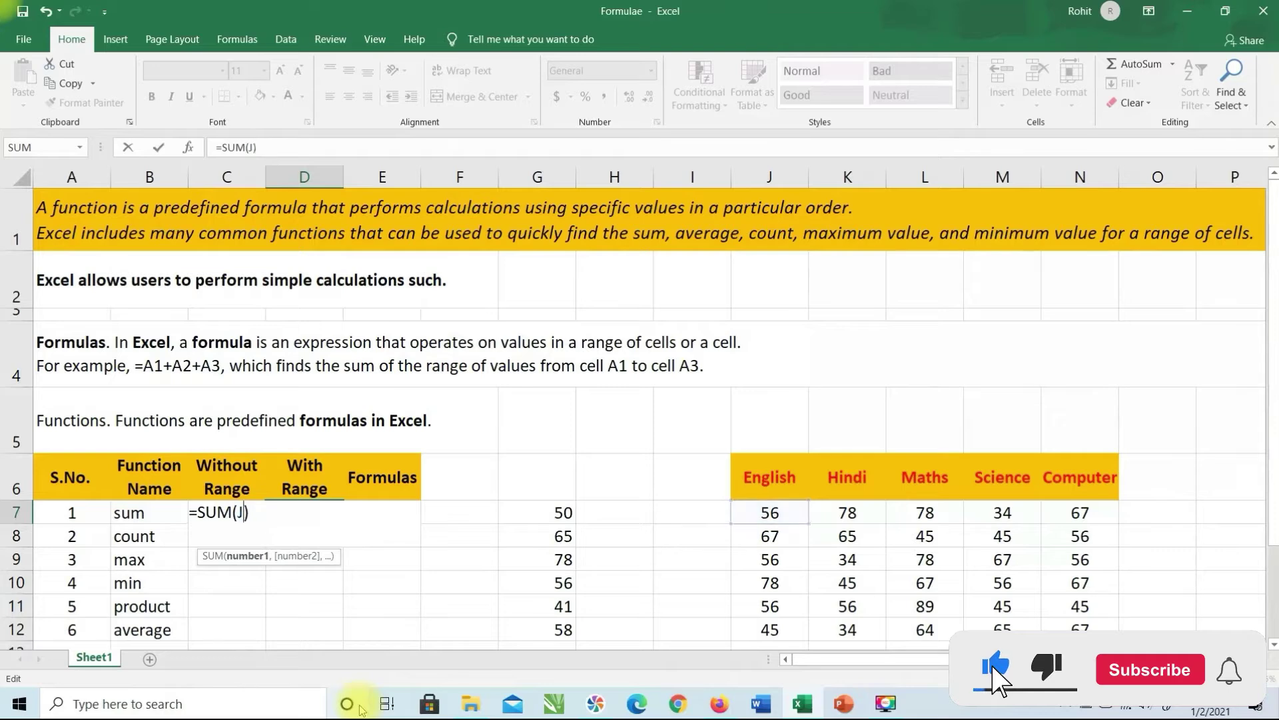
left_click_drag(778, 514, 1050, 516)
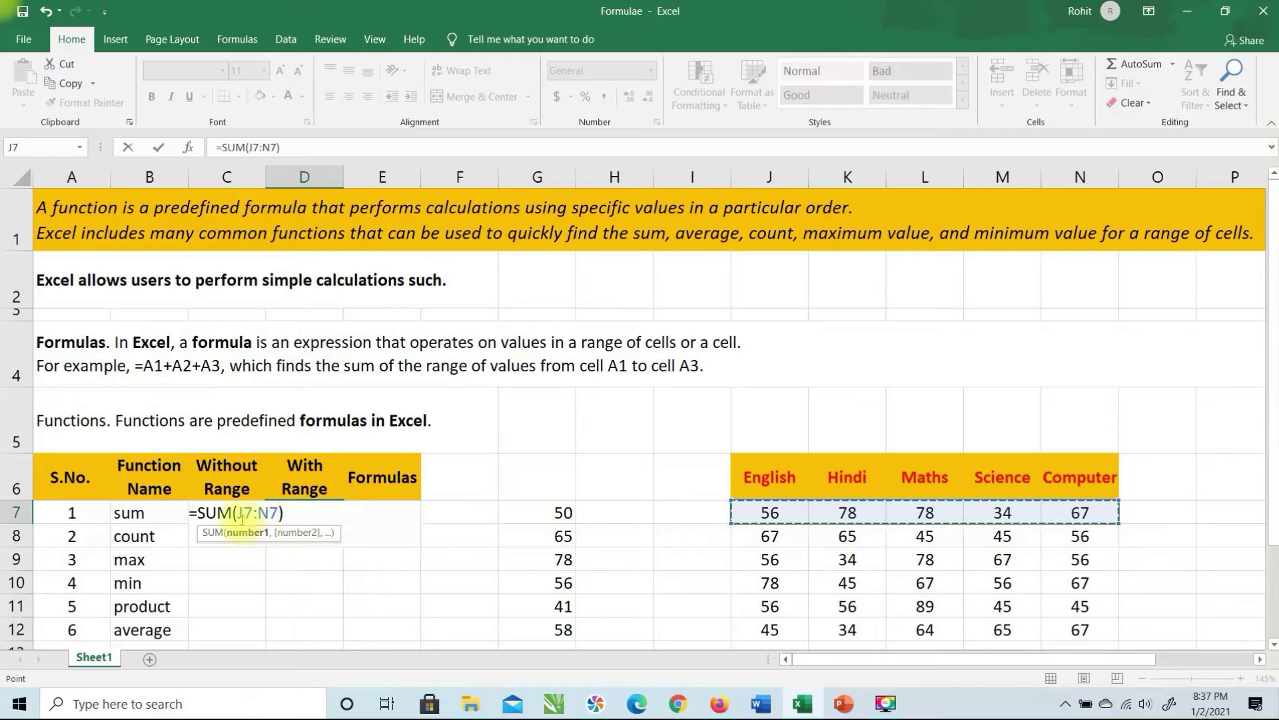
key("Return")
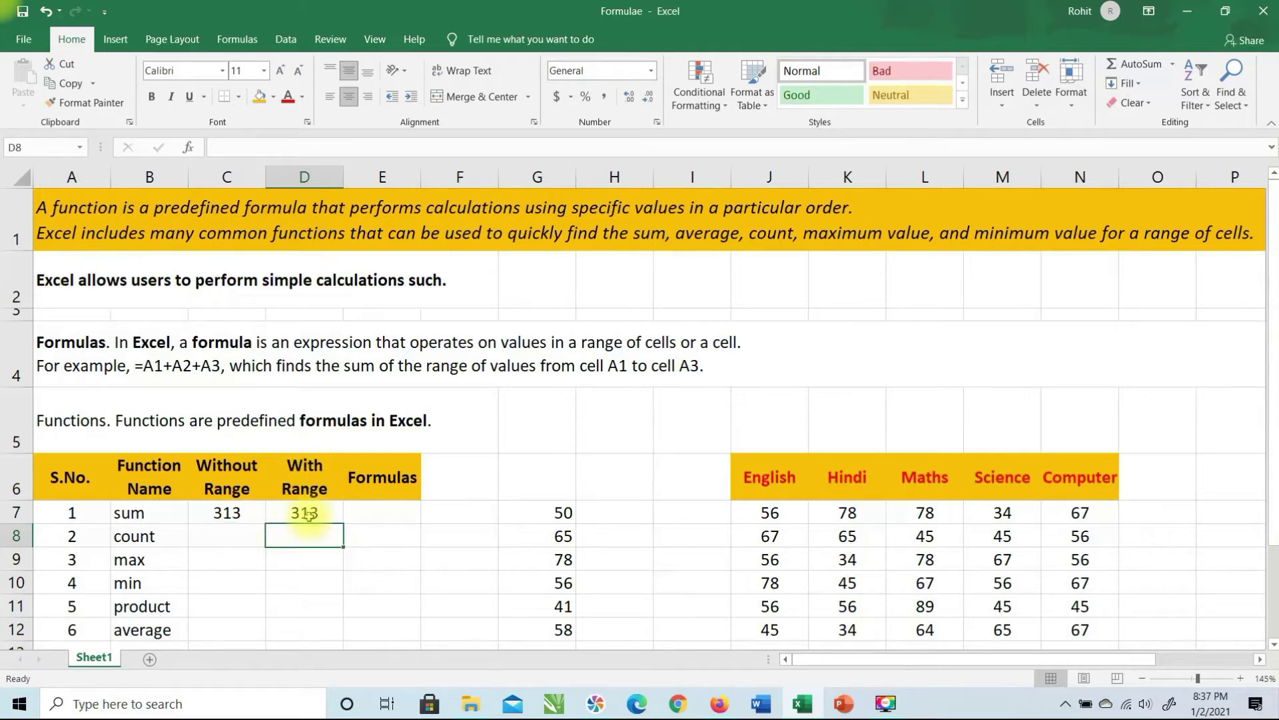
Step: Enter =J7+K7+L7+M7+N7 in E7 to add the same marks with plus operators, and review the formulas in D7 and E7
left_click(386, 510)
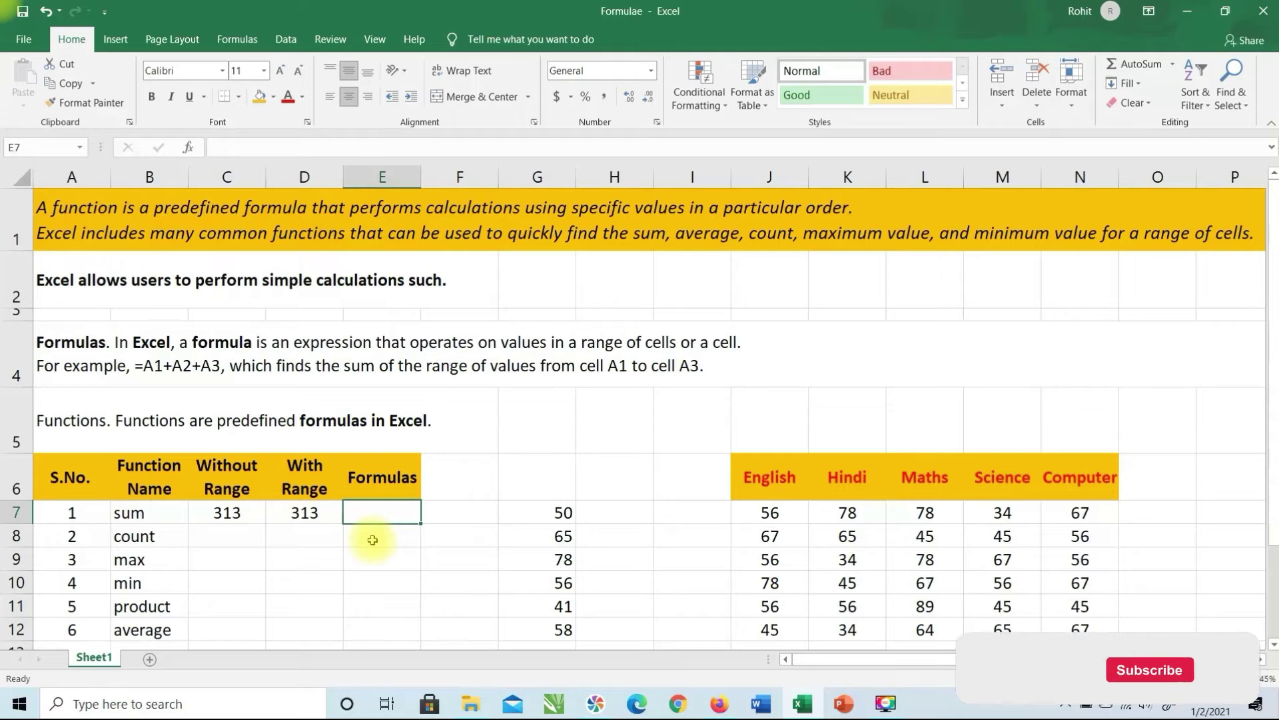
type("=")
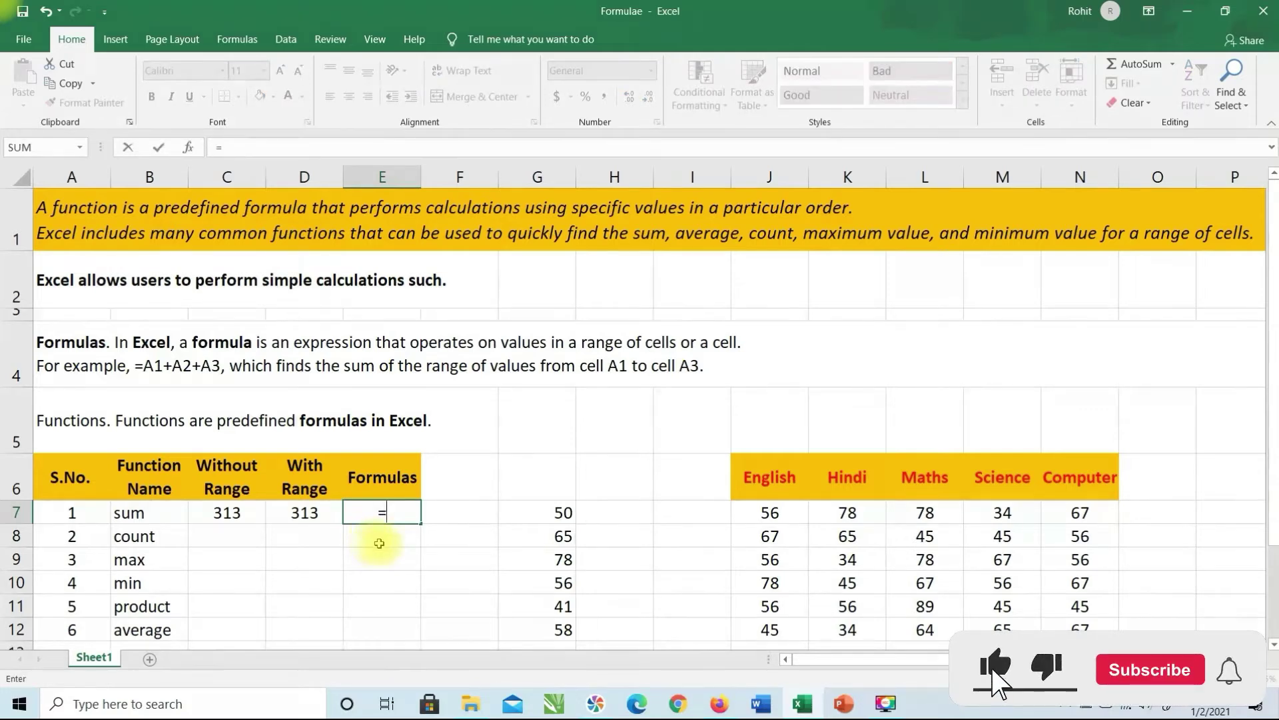
left_click(781, 514)
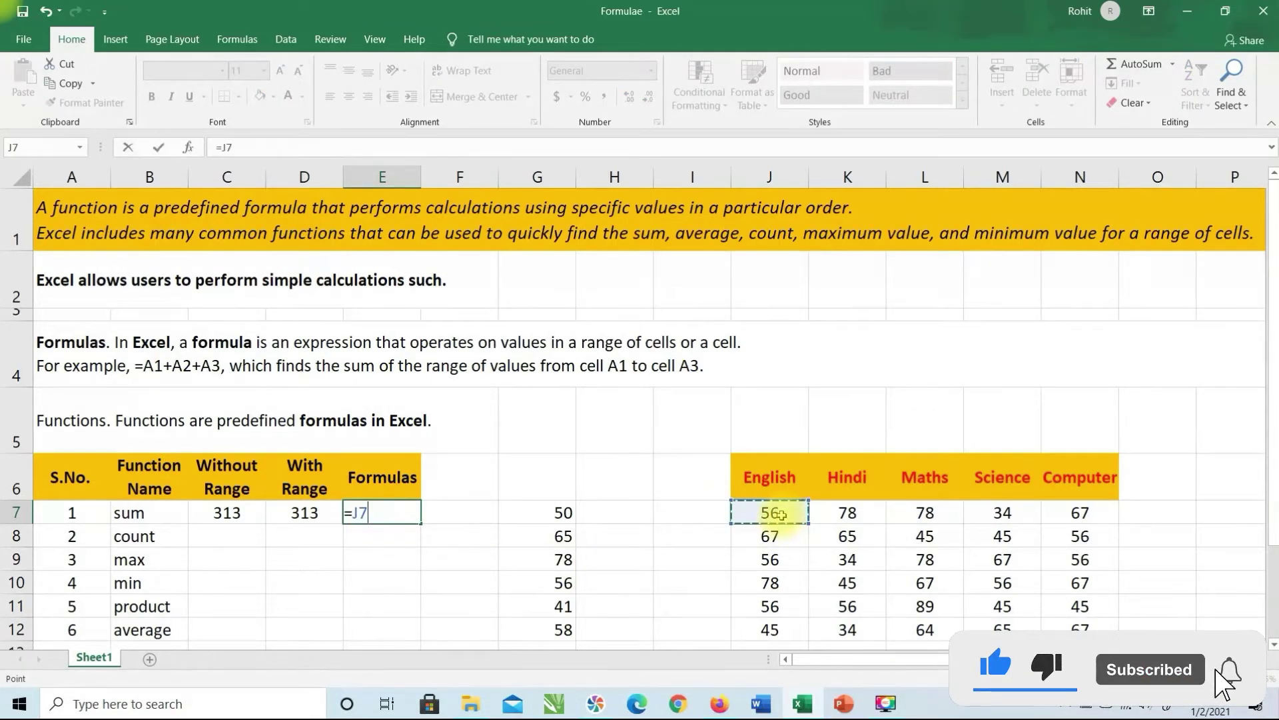
type("+")
left_click(841, 513)
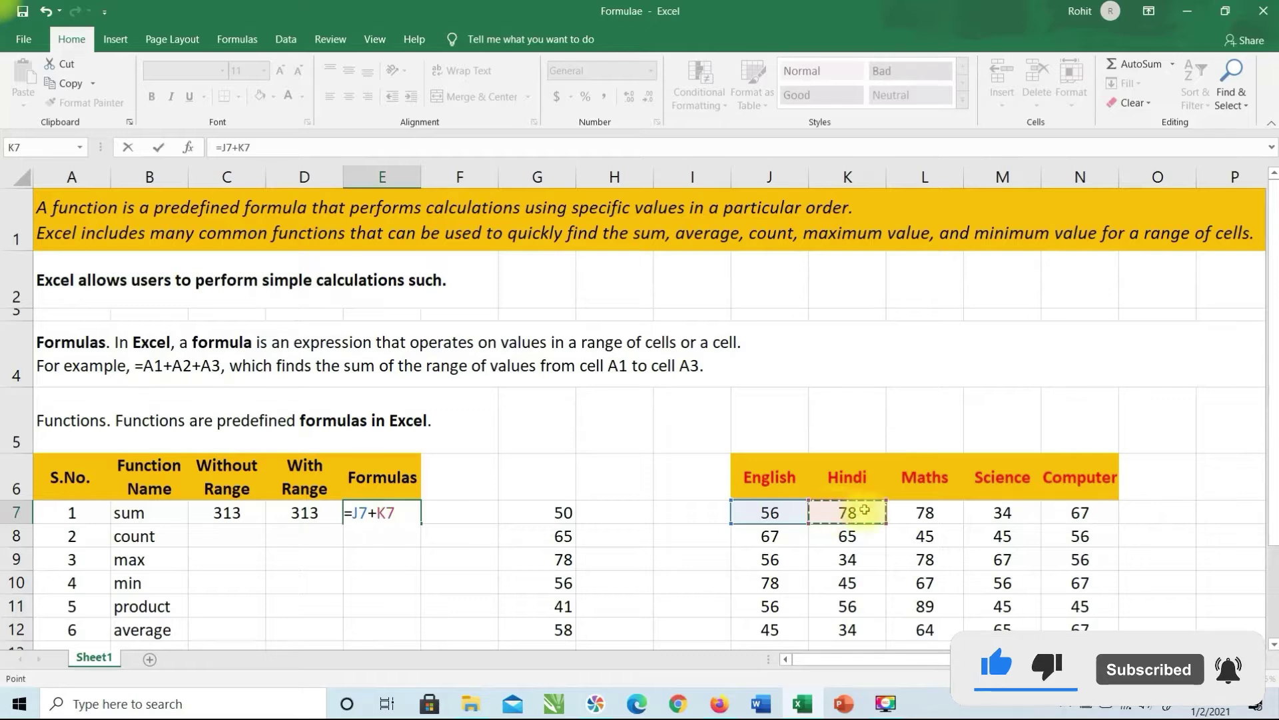
type("+")
left_click(929, 511)
type("+")
left_click(1003, 513)
type("+")
left_click(1093, 515)
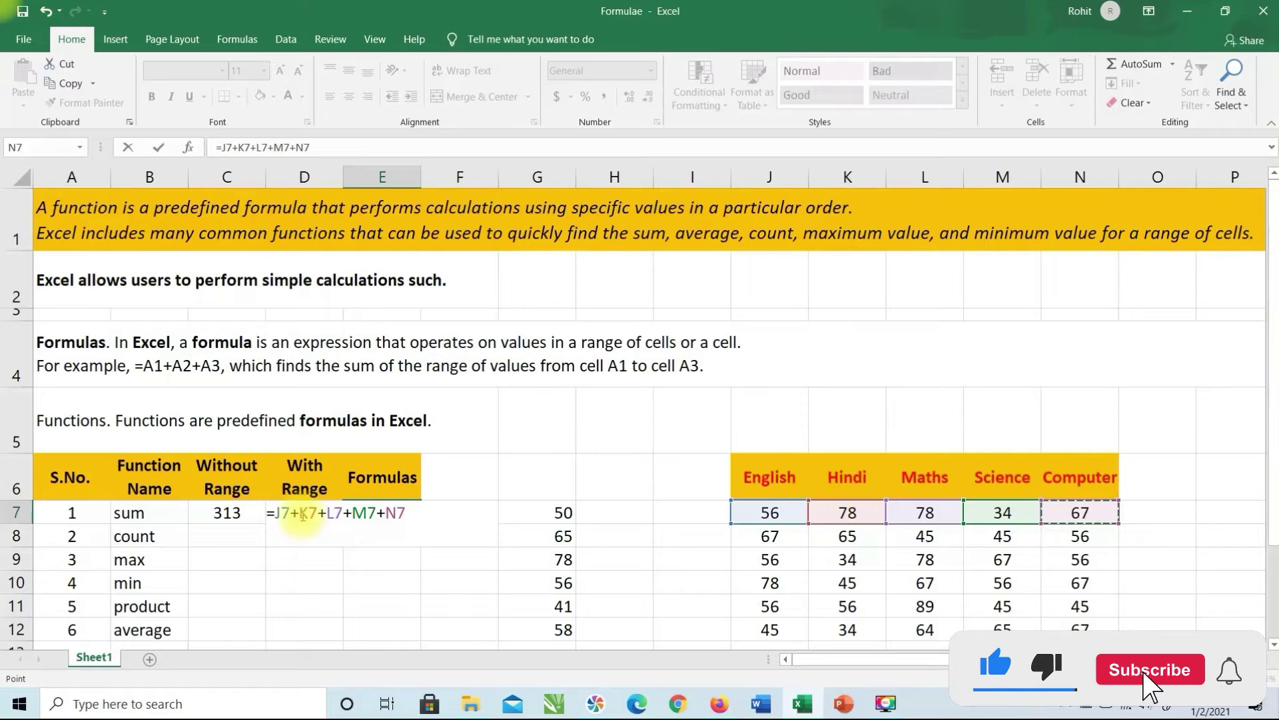
key("Return")
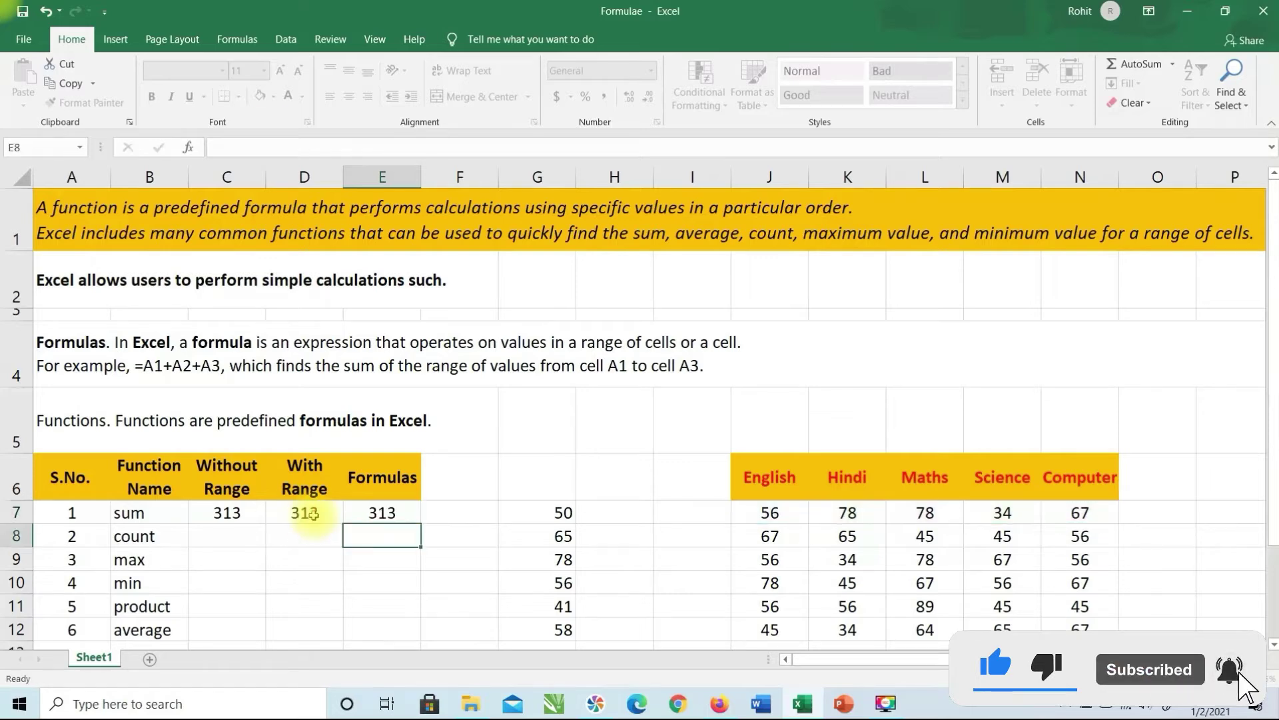
left_click(295, 512)
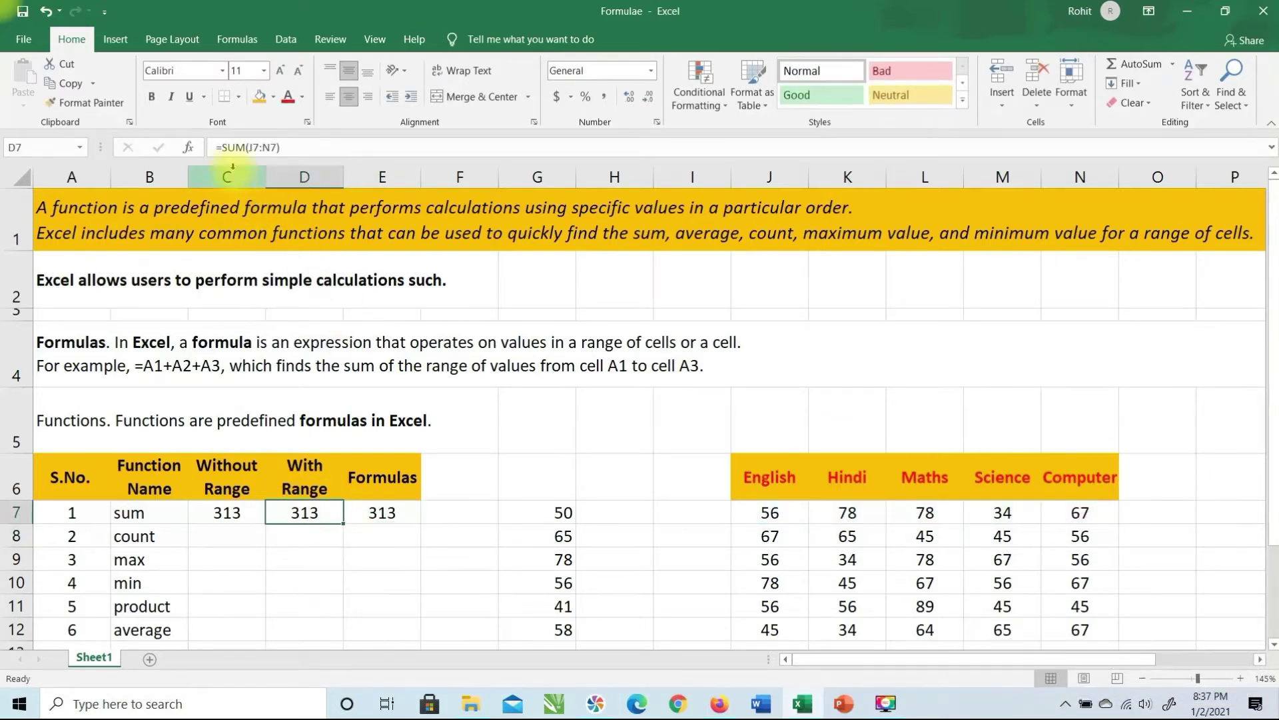
left_click(395, 518)
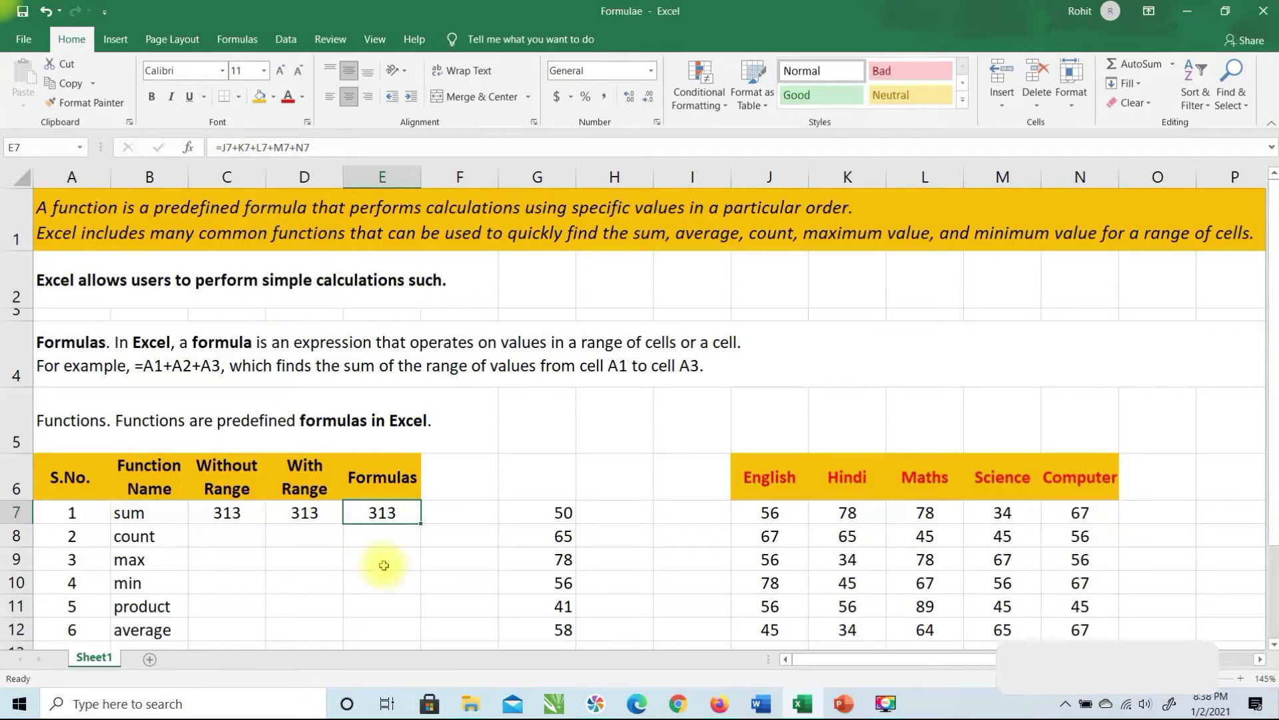
Step: Try AutoSum on C7:E7 to place their total in F7, and clear F7
left_click(465, 518)
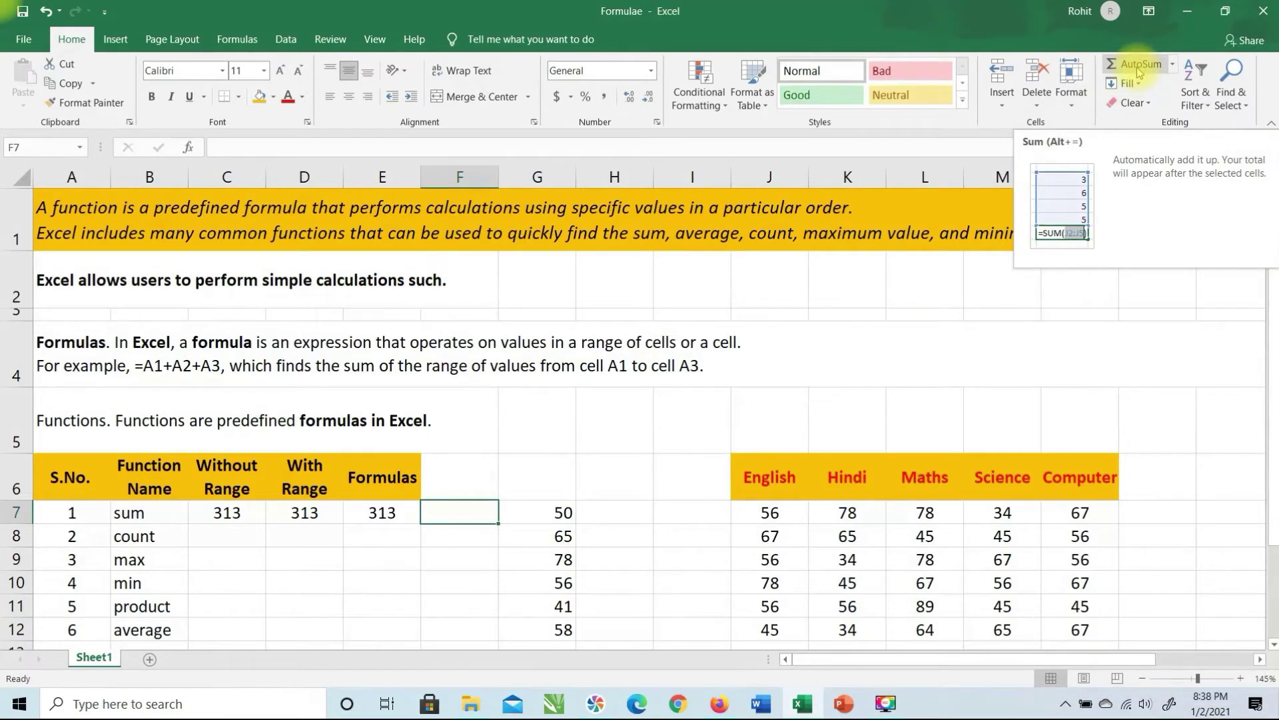
left_click_drag(227, 512, 359, 507)
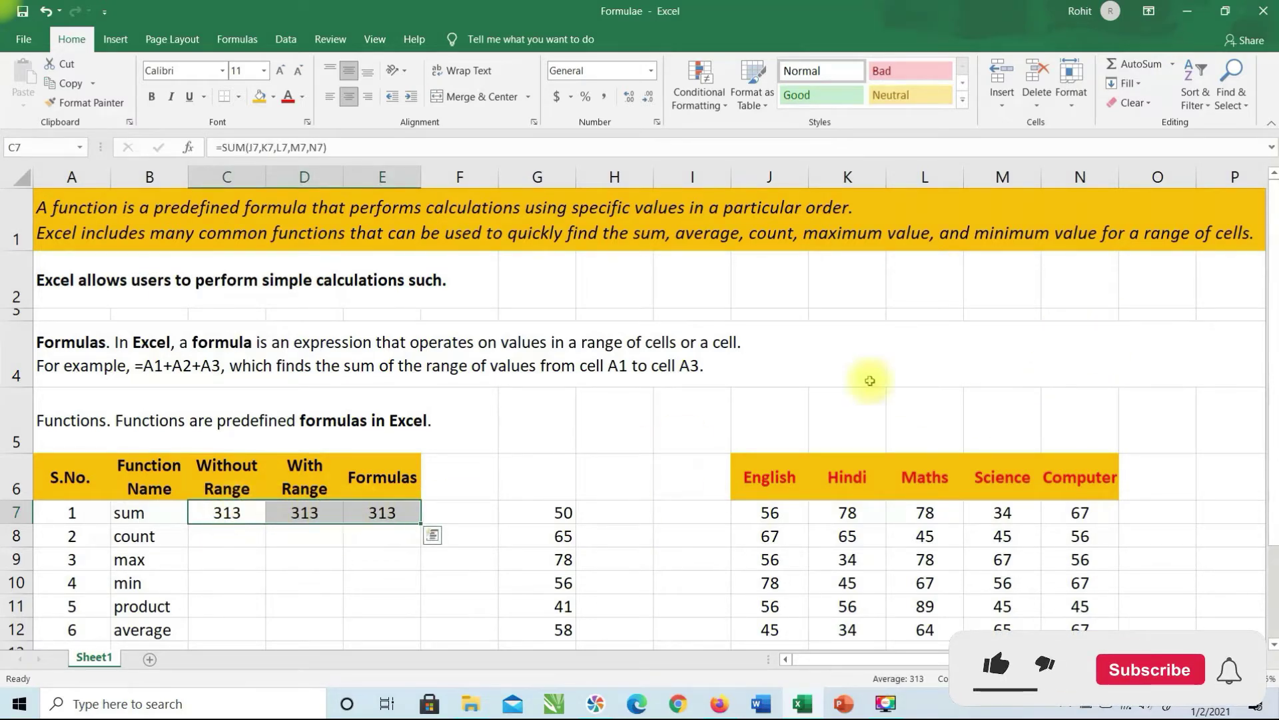
left_click(1148, 67)
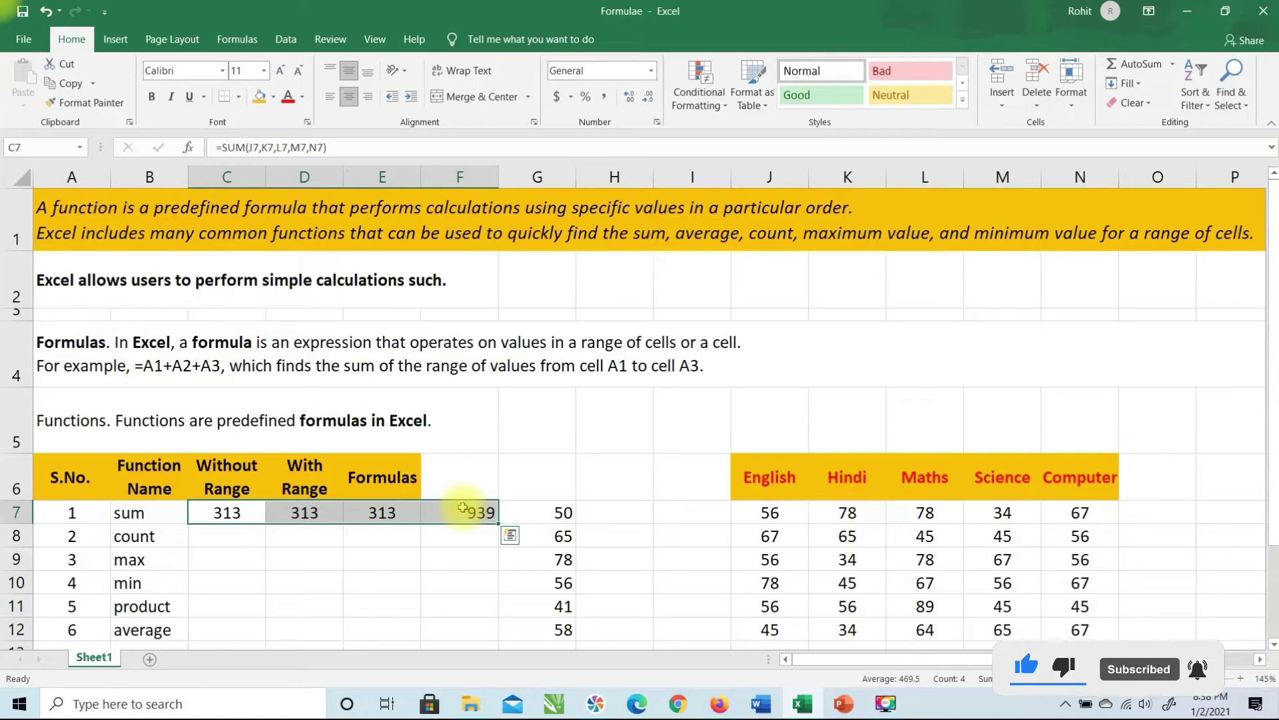
left_click(465, 509)
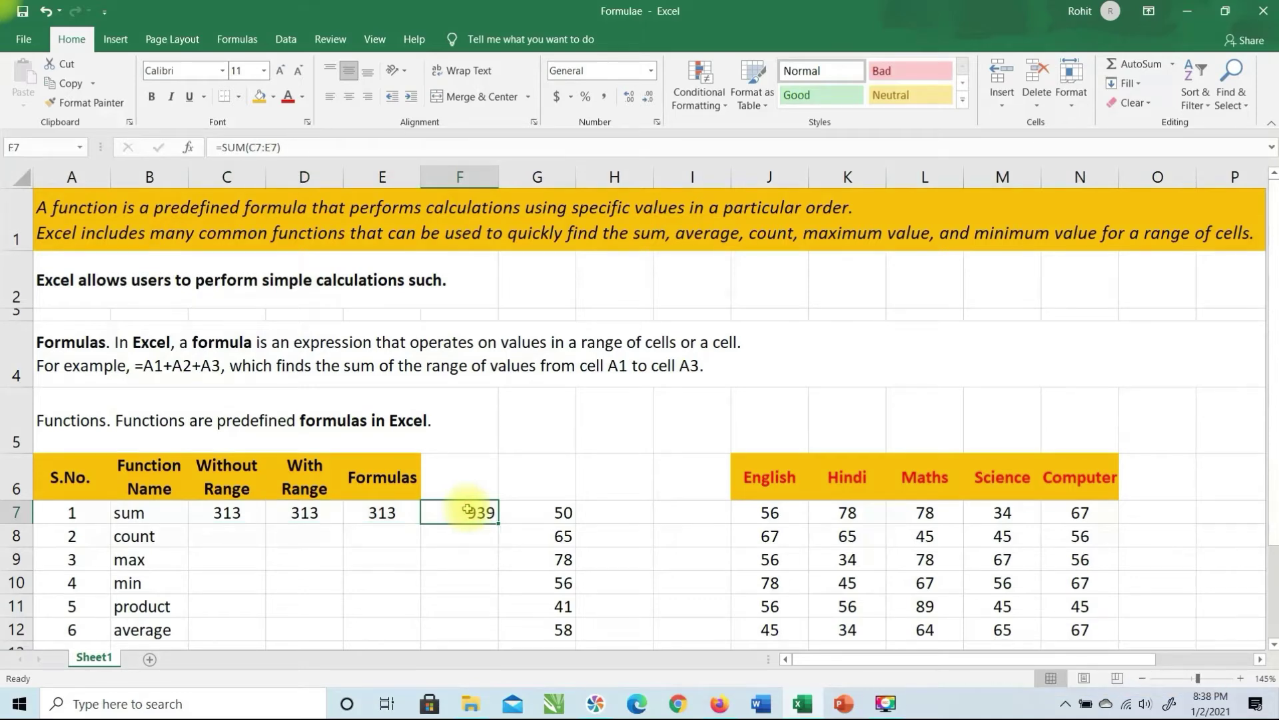
key("Delete")
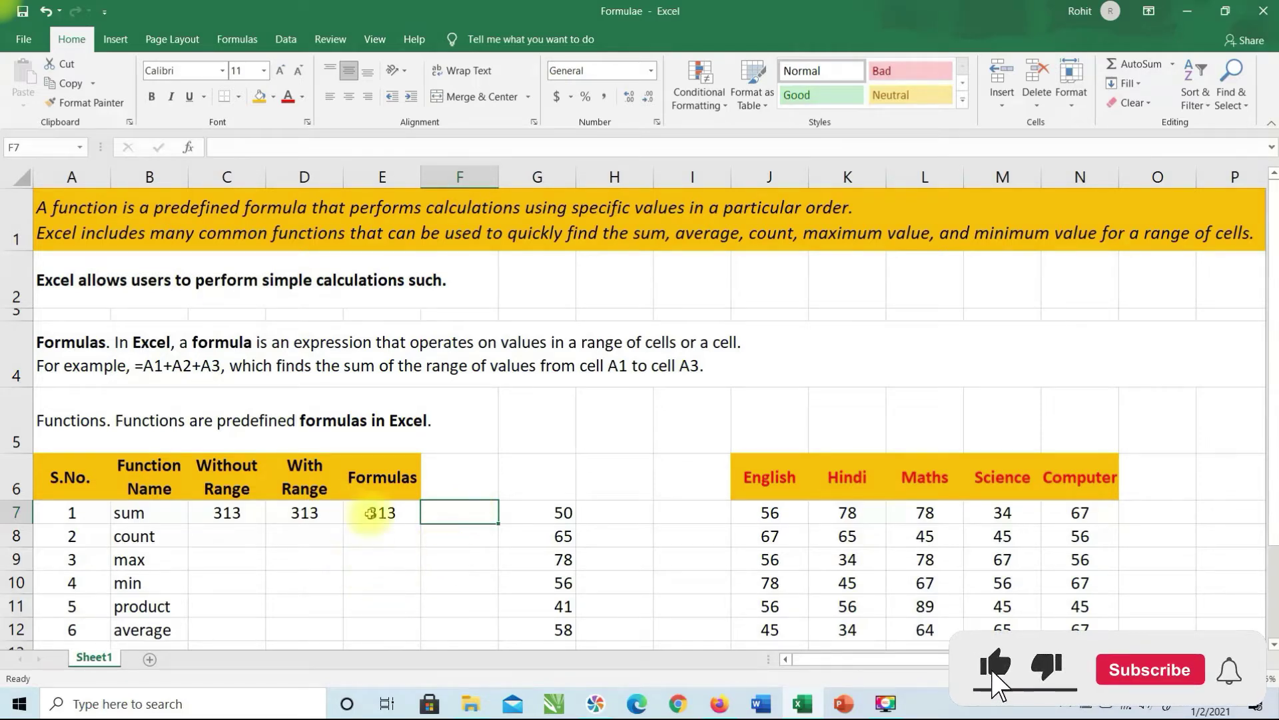
Step: Enter =count(J7:N12) in D8 to count all the subject marks as a range
left_click(237, 539)
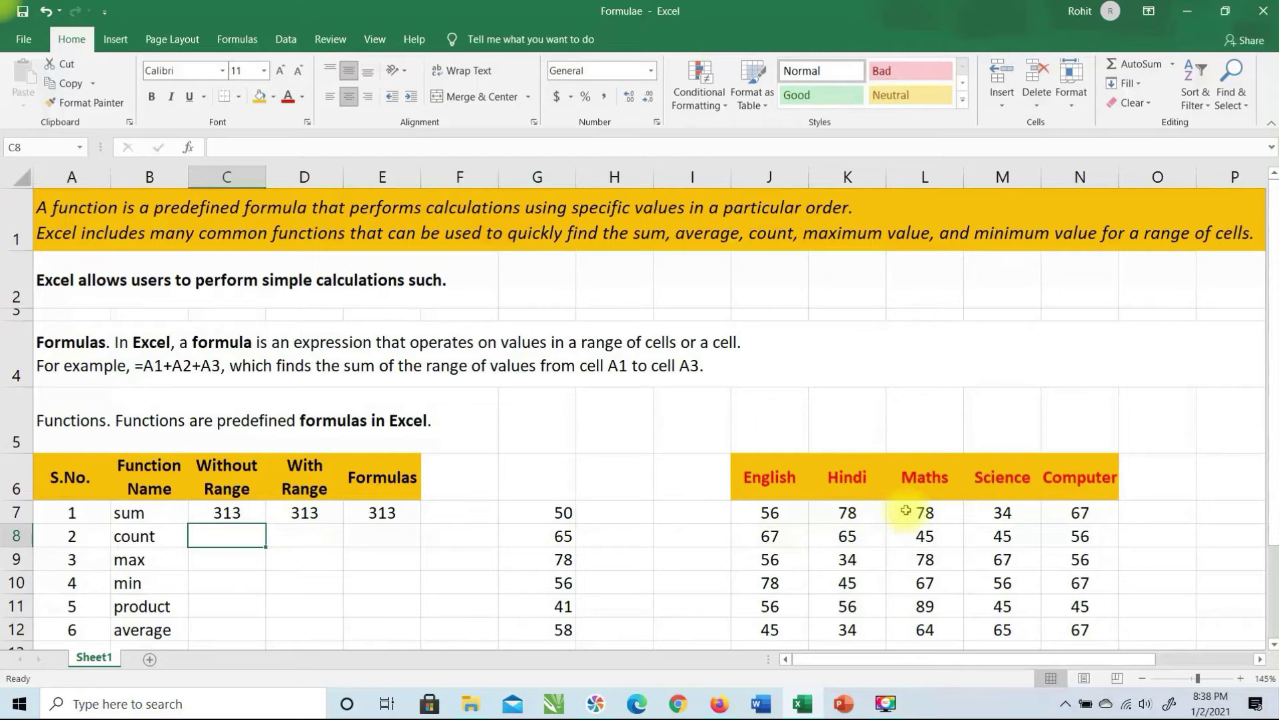
left_click_drag(771, 513, 1080, 628)
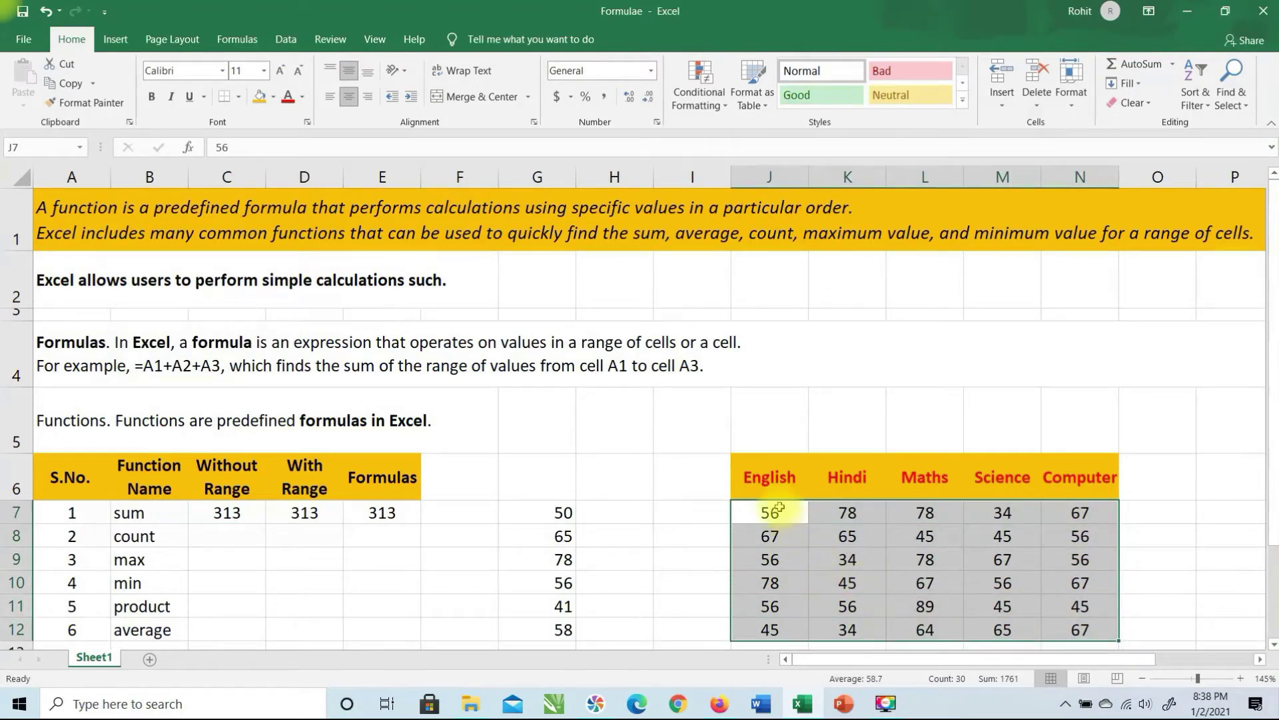
mouse_move(803, 703)
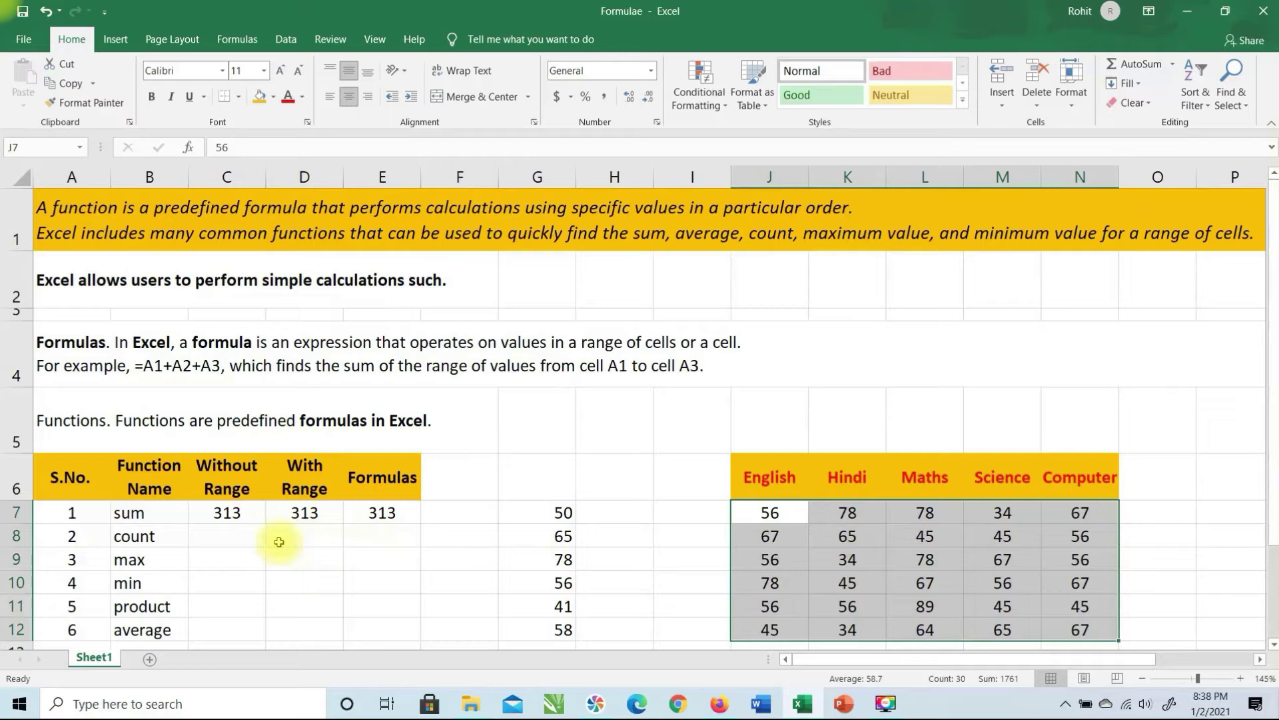
left_click(251, 535)
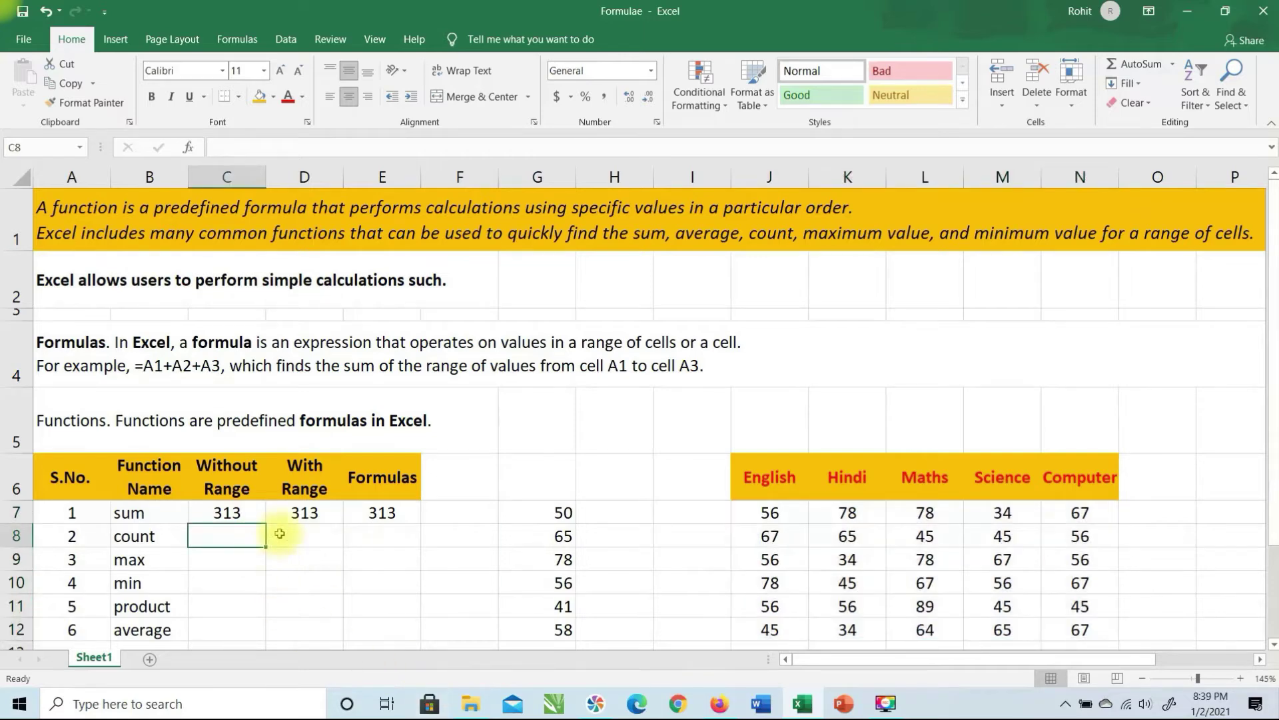
left_click(292, 530)
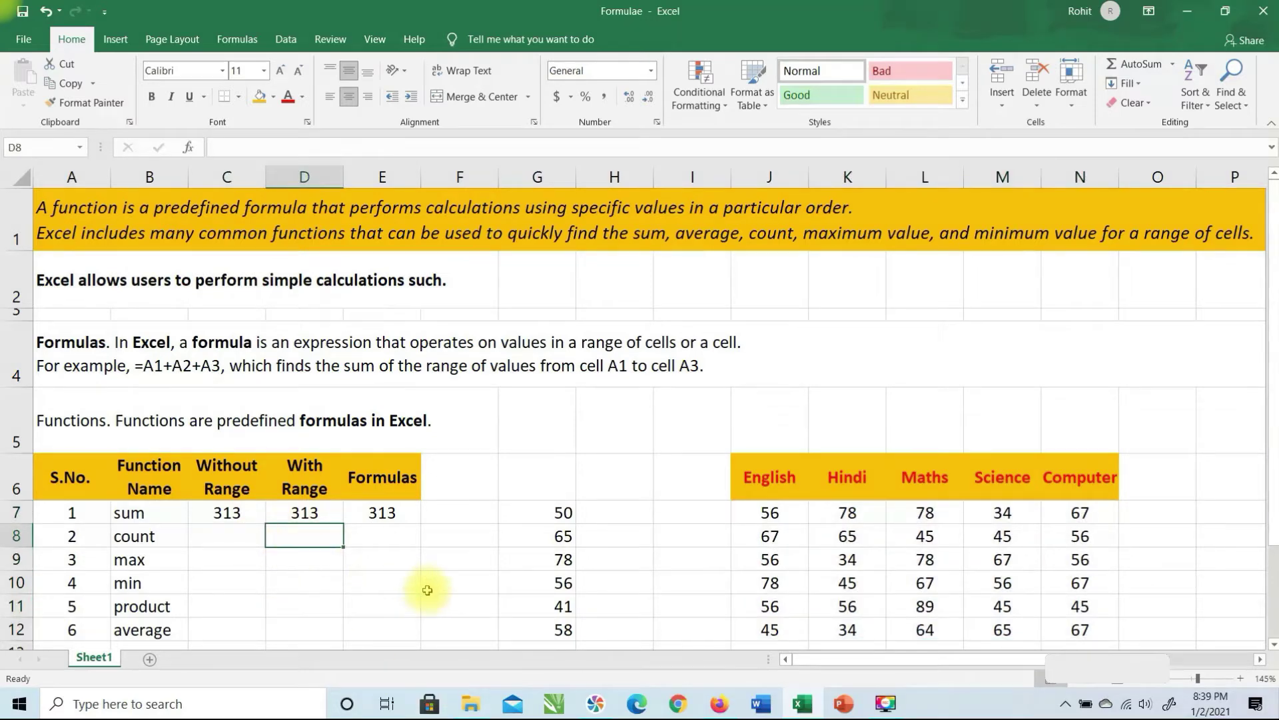
type("=co")
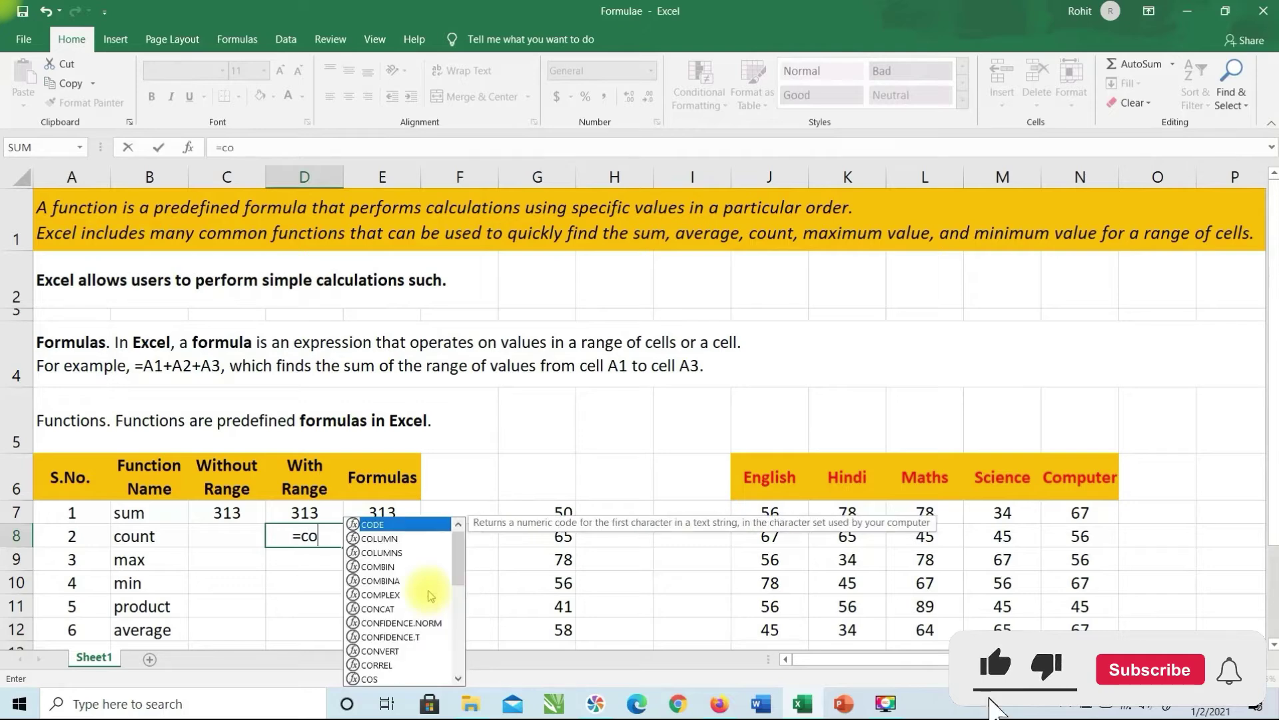
type("unt")
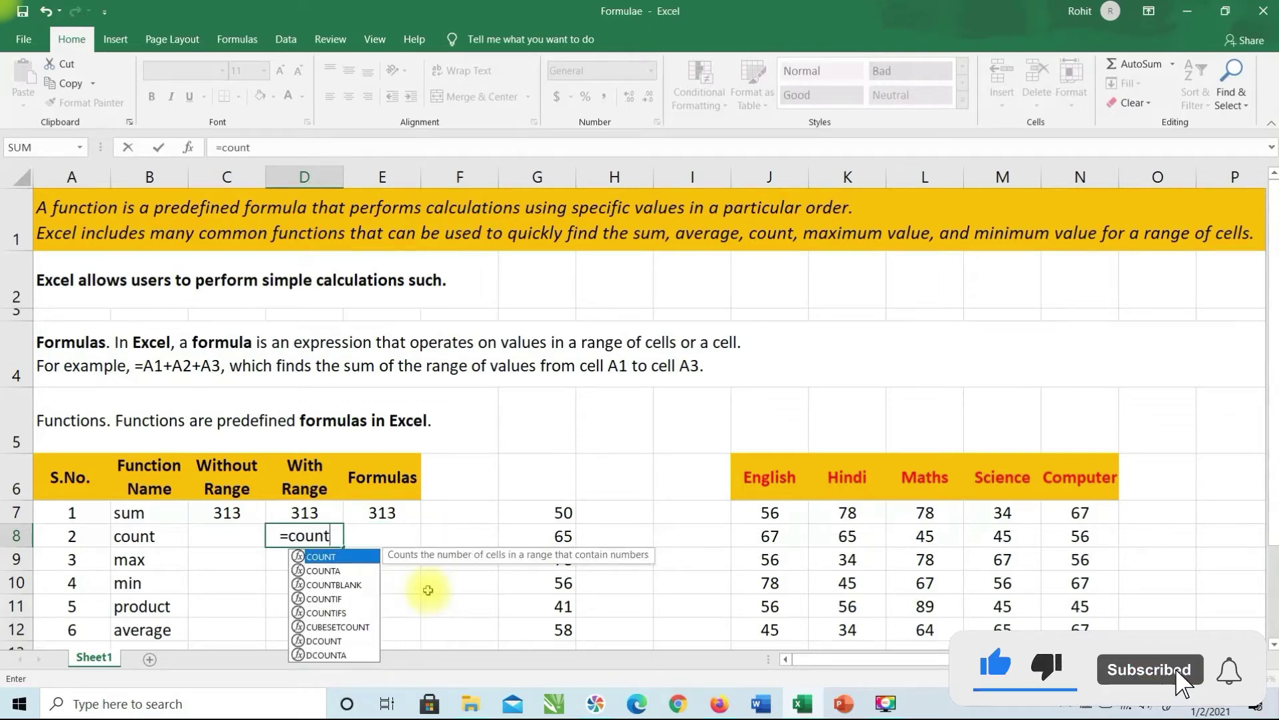
type("(")
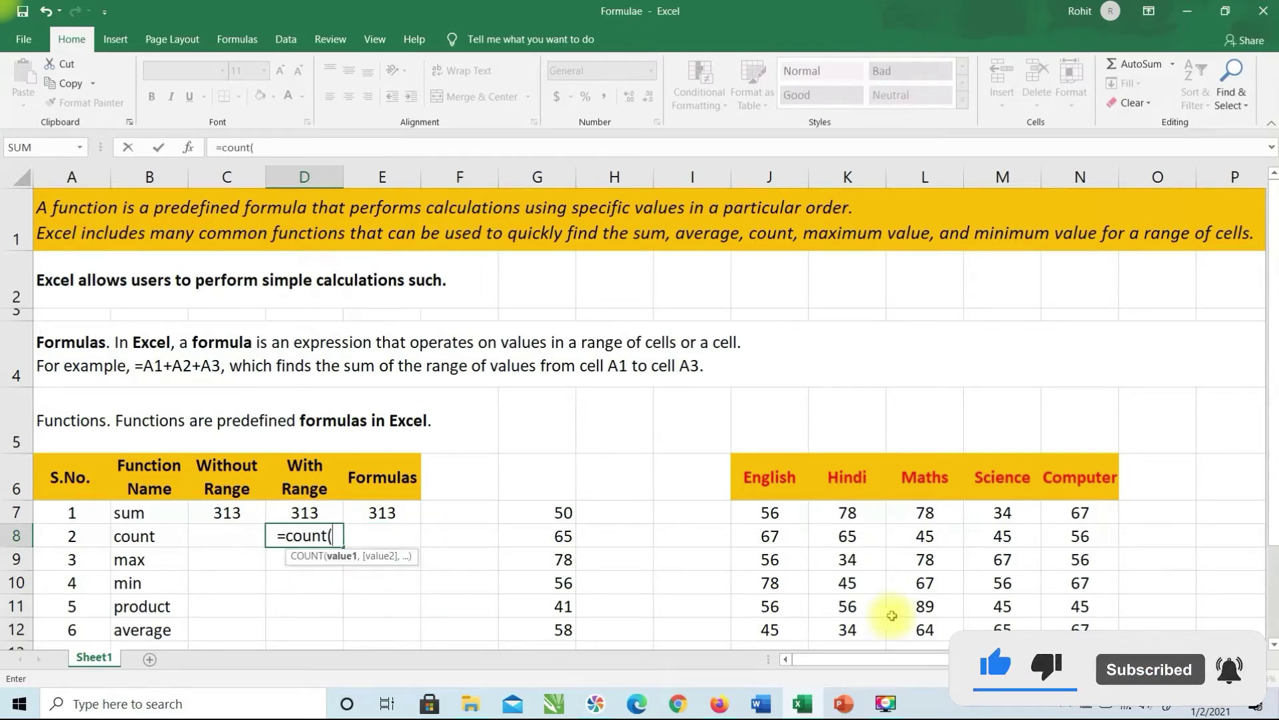
left_click_drag(766, 513, 1040, 629)
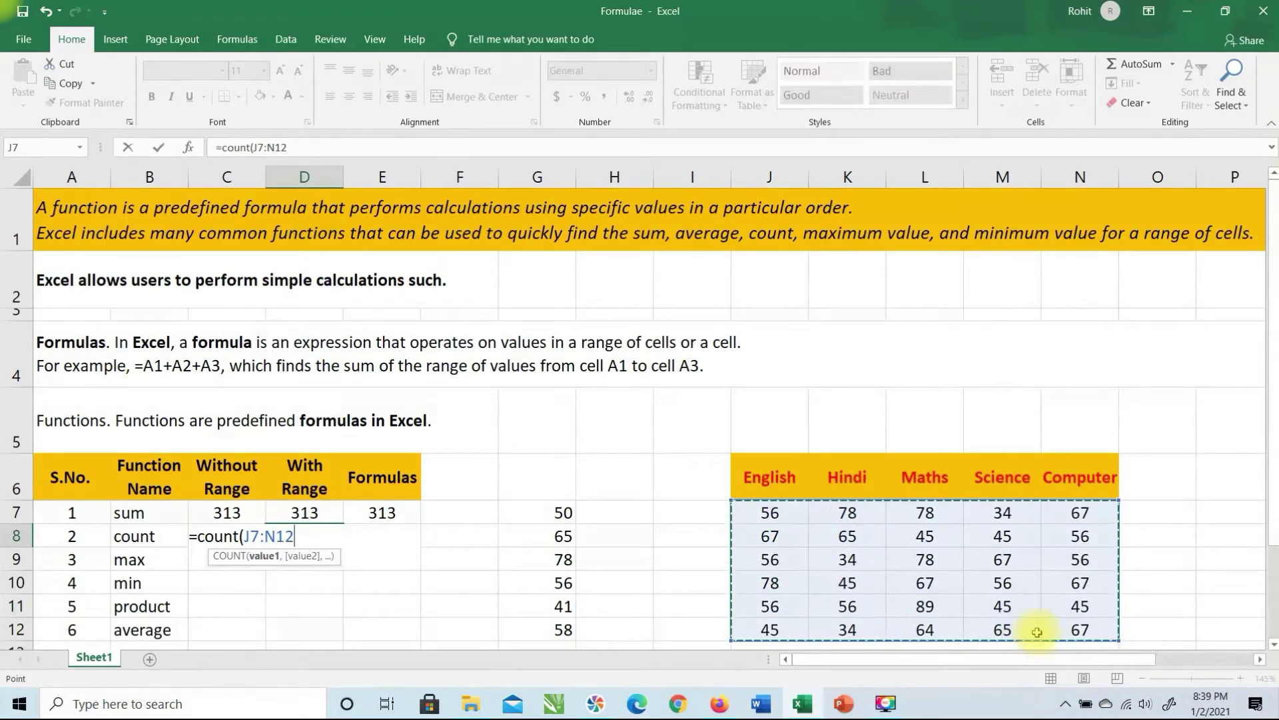
type(")")
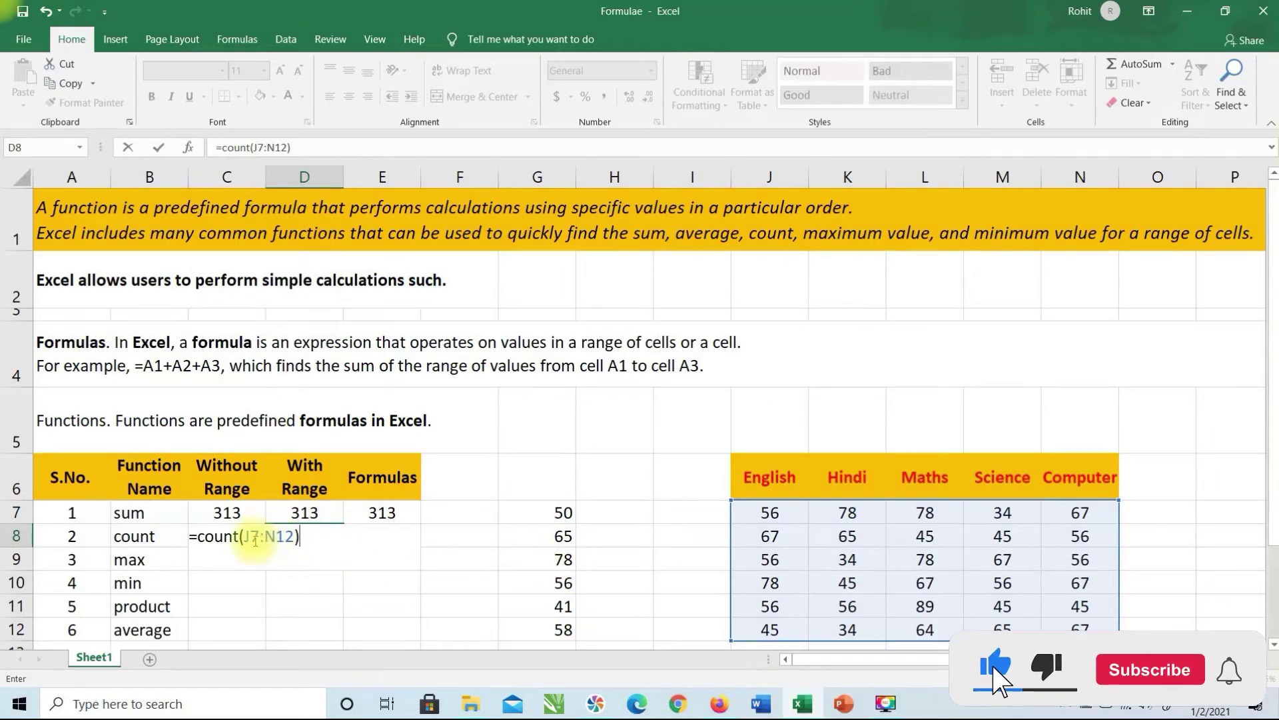
key("Return")
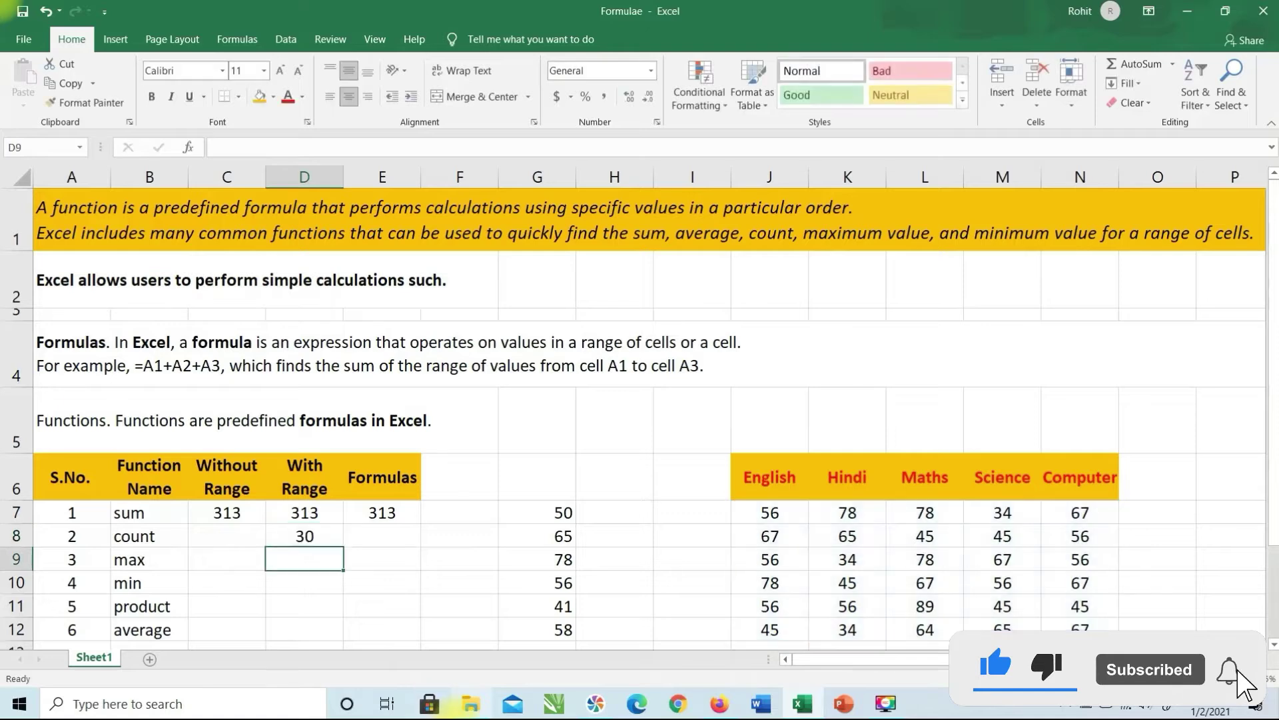
Step: Start a COUNT formula in C8 with the first row's marks as separate references: J7, K7, L7, M7 and N7
left_click(232, 543)
type("=c")
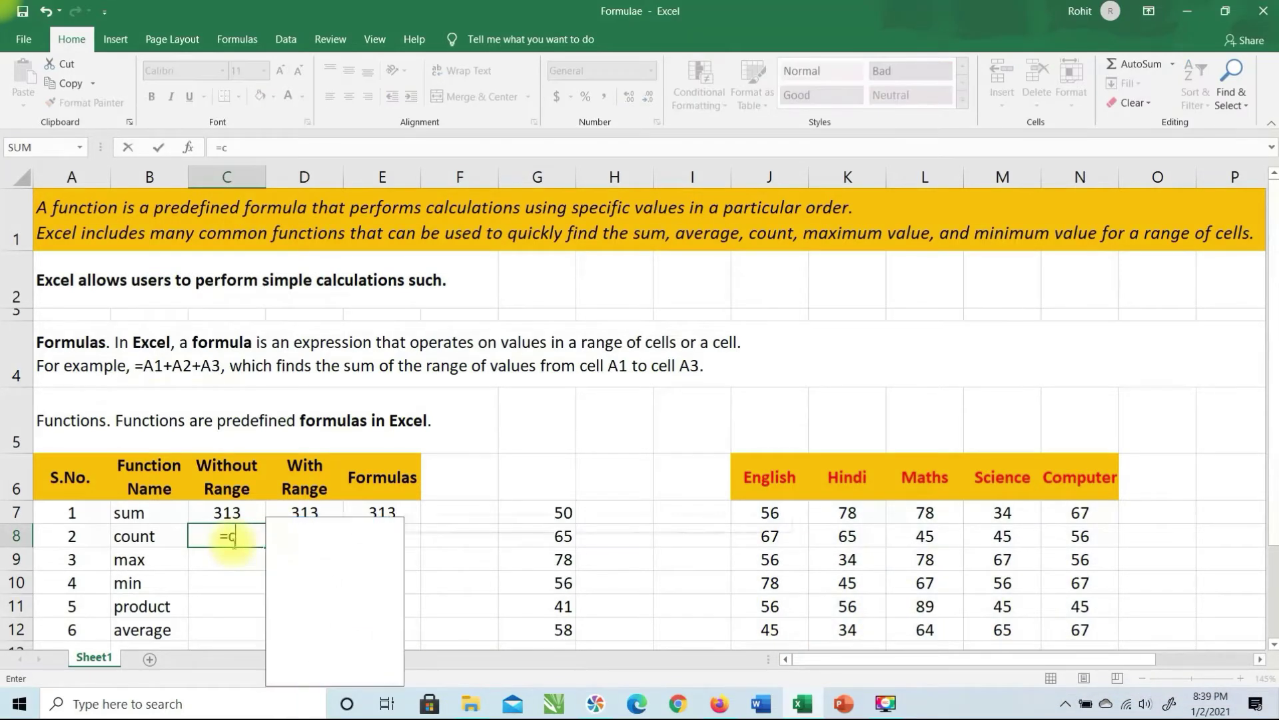
type("ount")
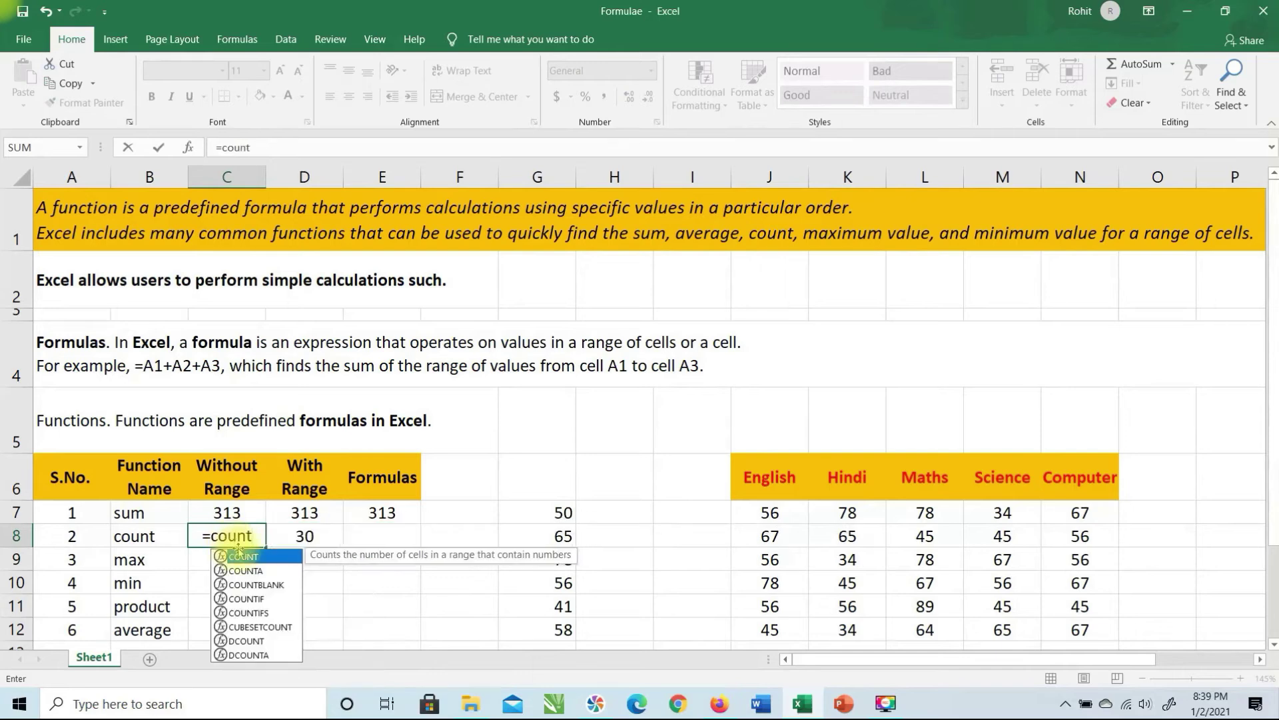
type("(")
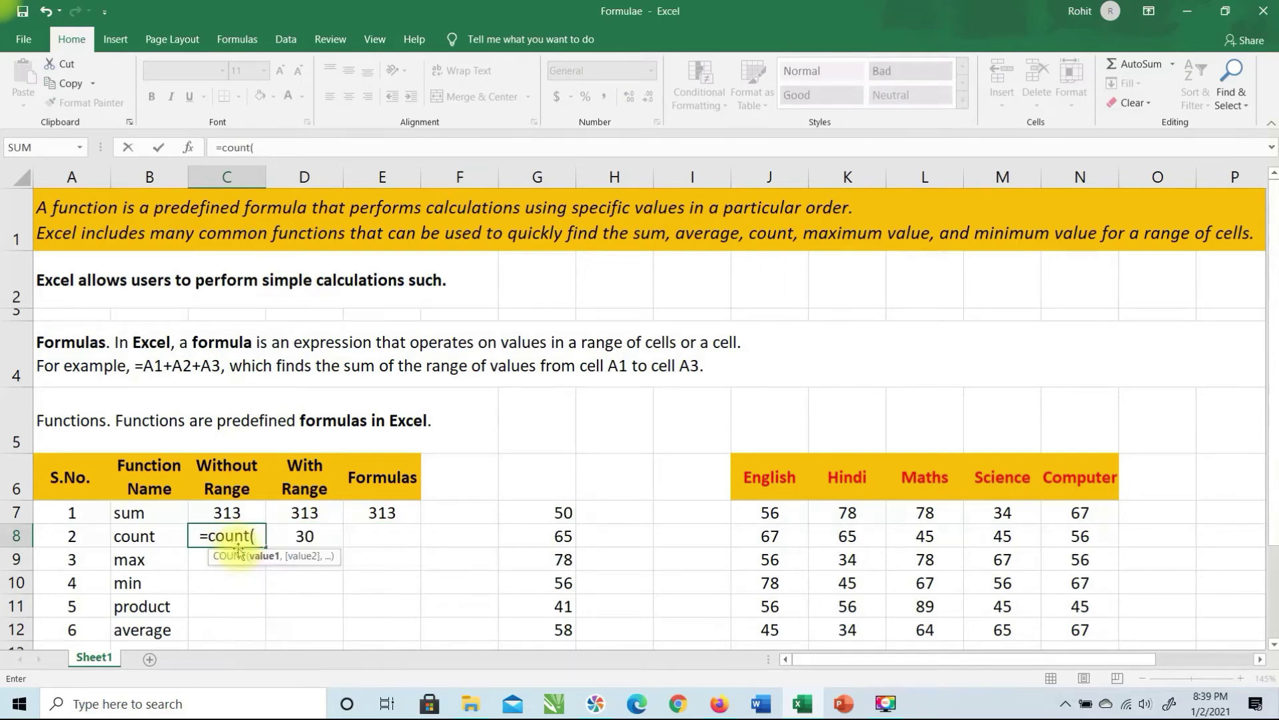
left_click(759, 514)
type(",")
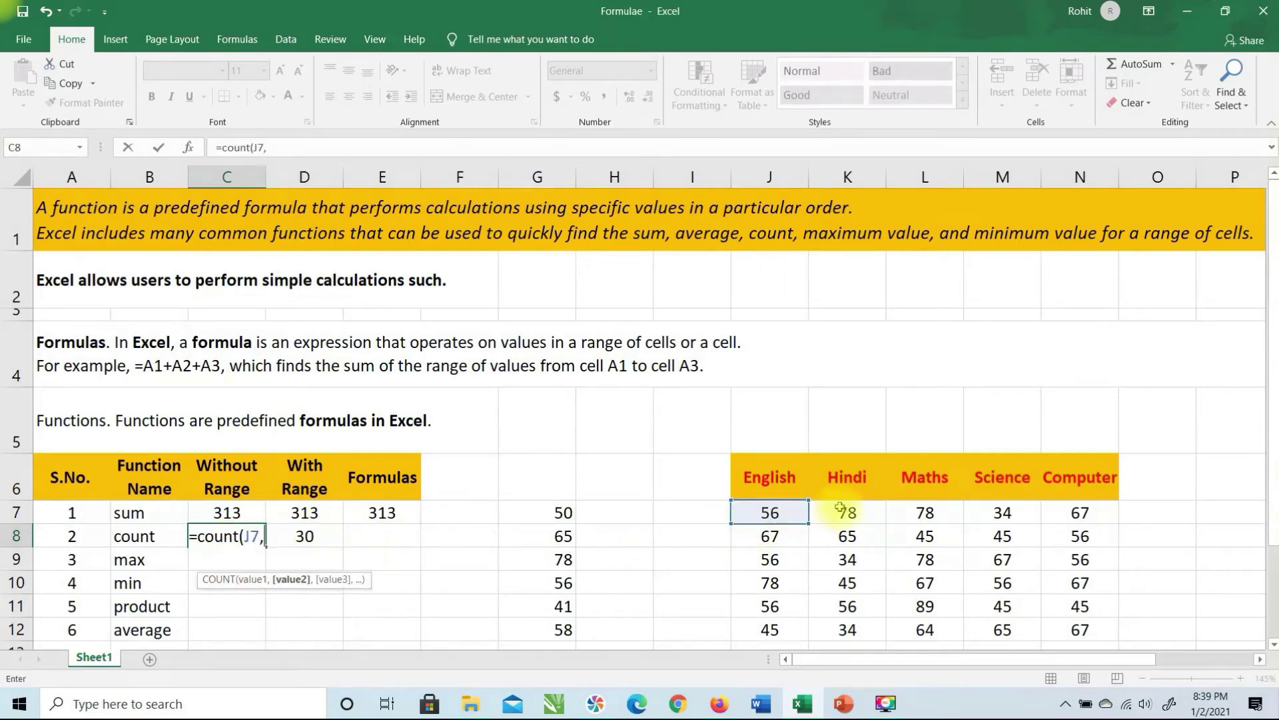
left_click(846, 512)
type(",")
left_click(923, 513)
type(",")
left_click(1021, 512)
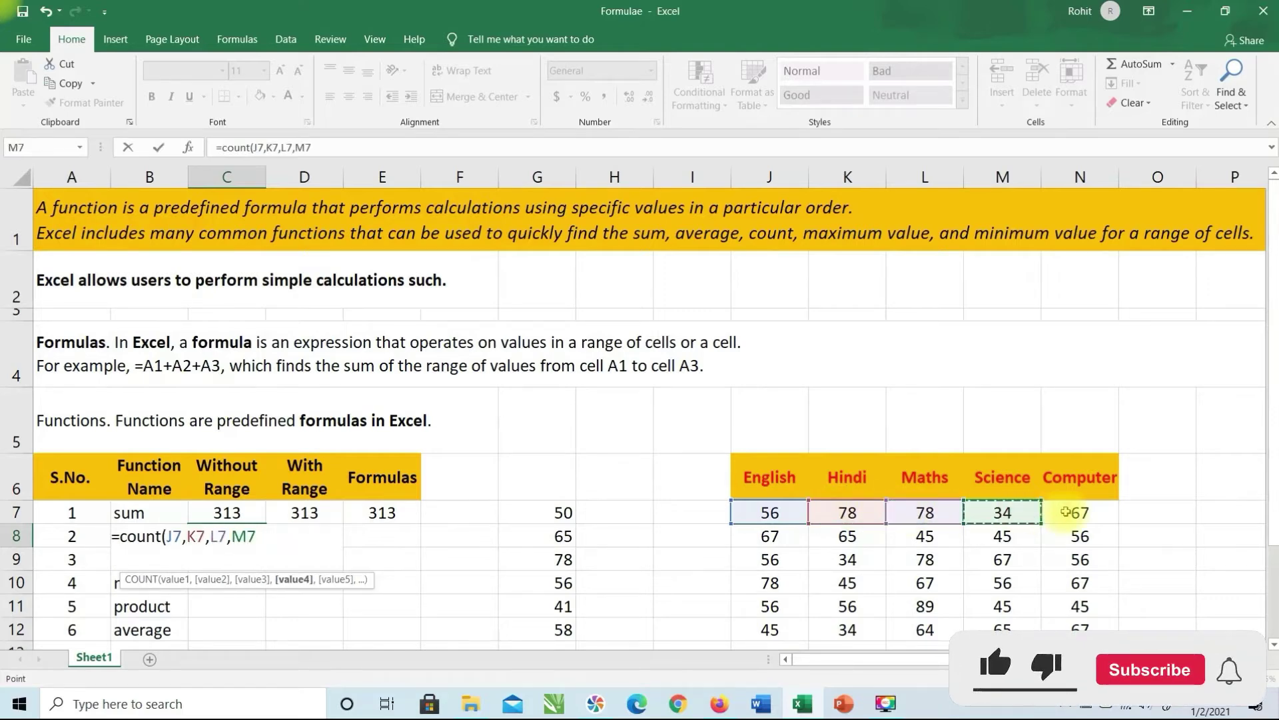
type(",")
left_click(1066, 511)
type(",")
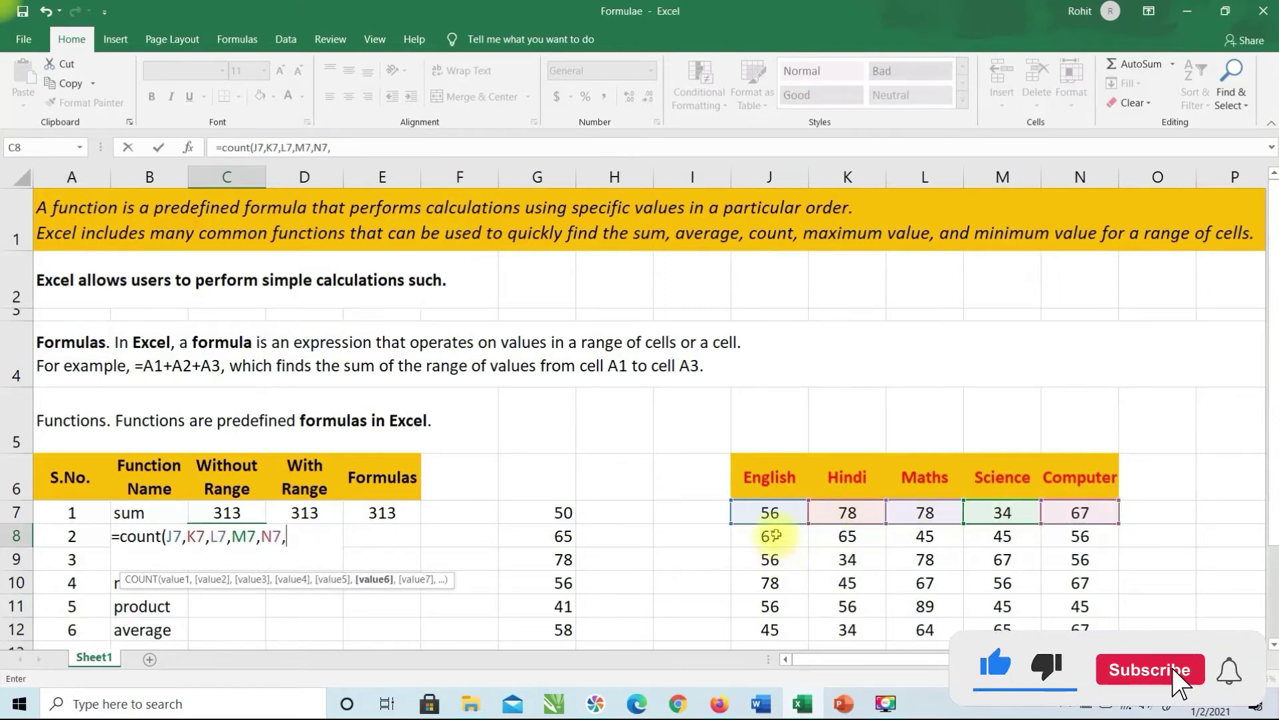
Step: Add the second row's marks J8, K8, L8, M8 and N8 as separate arguments of the COUNT formula
left_click(764, 533)
type(",")
left_click(834, 539)
type(",")
left_click(922, 537)
type(",")
left_click(1001, 537)
type(",")
left_click(1073, 537)
type(",")
Step: Add the third row's marks J9, K9, L9, M9 and N9 as separate arguments of the COUNT formula
left_click(769, 559)
type(",")
left_click(846, 559)
type(",")
left_click(925, 559)
type(",")
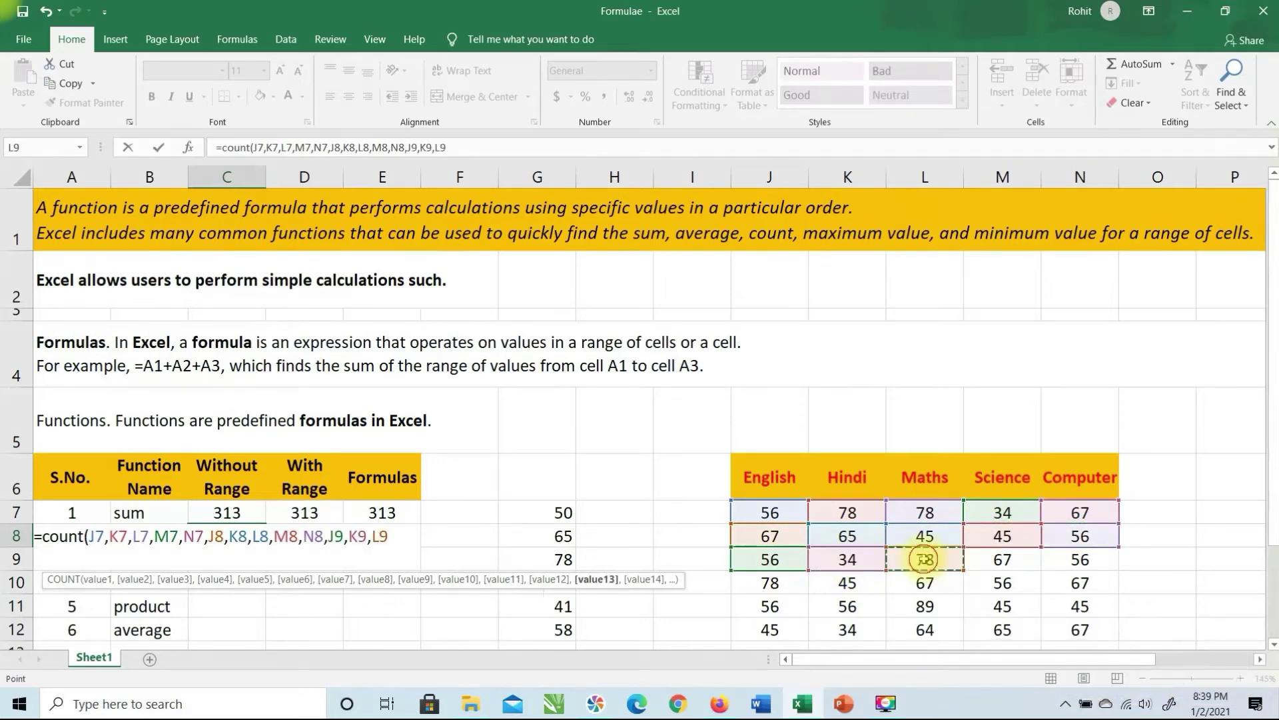
left_click(1001, 559)
type(",")
left_click(1079, 559)
type(",")
Step: Add the fourth row's marks J10, K10, L10, M10 and N10 as separate arguments of the COUNT formula
left_click(770, 583)
type(",")
left_click(847, 583)
type(",")
left_click(925, 582)
type(",")
left_click(1003, 583)
type(",")
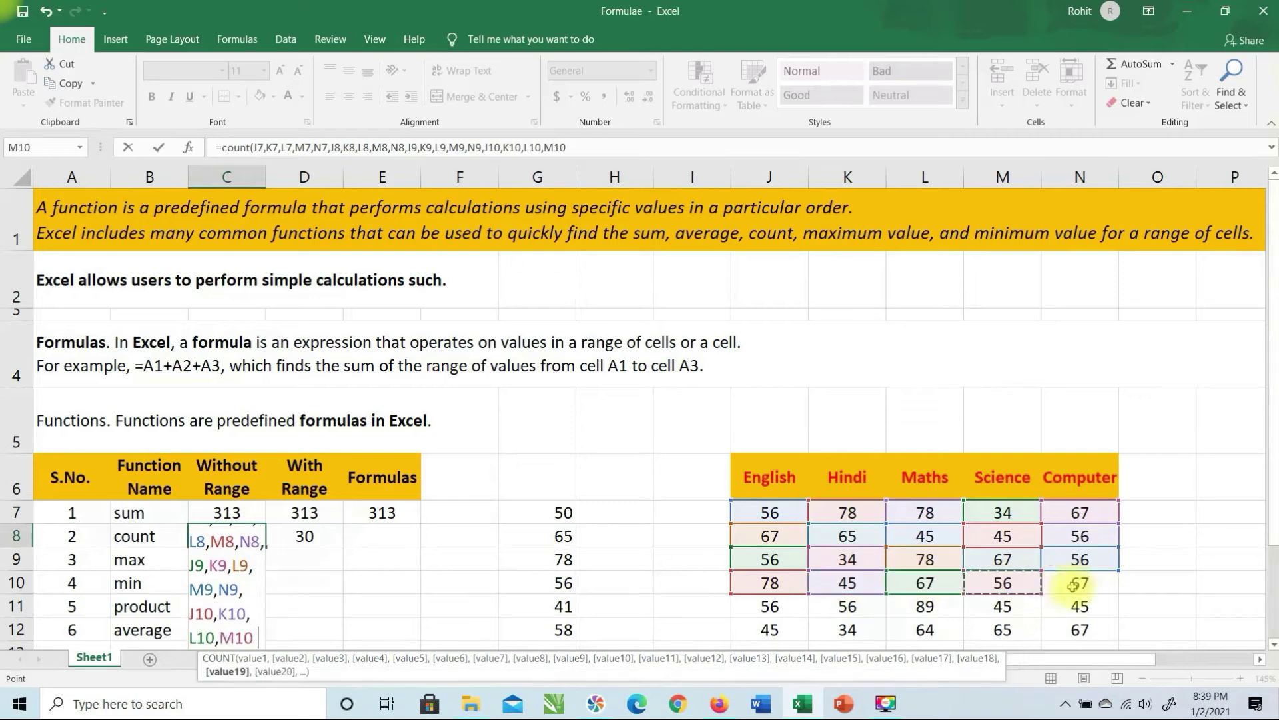
left_click(1079, 582)
type(",")
Step: Add the fifth row's marks J11, K11, L11, M11 and N11 as separate arguments of the COUNT formula
left_click(783, 606)
type(",")
left_click(846, 605)
type(",")
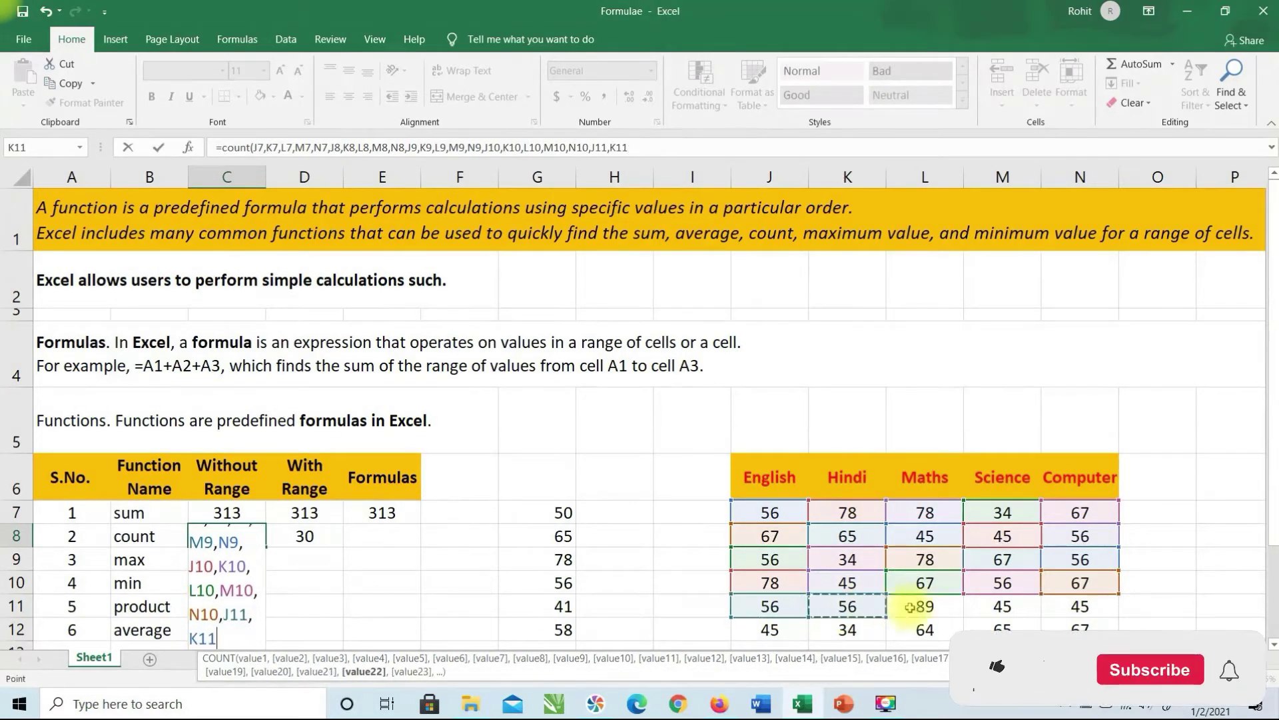
left_click(925, 605)
type(",")
left_click(1003, 606)
type(",")
left_click(1080, 605)
type(",")
Step: Complete the COUNT formula in C8 with the last row's marks J12, K12, L12, M12 and N12, and review it
left_click(773, 629)
type(",")
left_click(846, 629)
type(",")
left_click(925, 629)
type(",")
left_click(1002, 629)
type(",")
left_click(1065, 629)
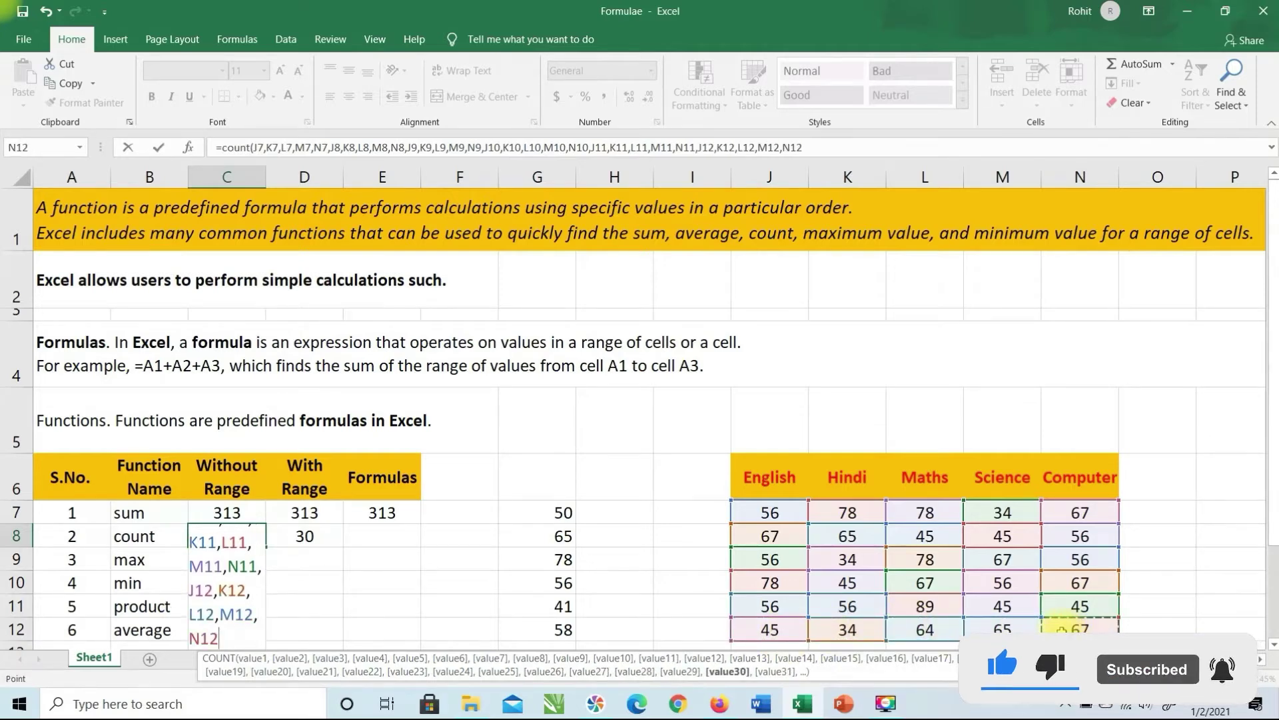
type(")")
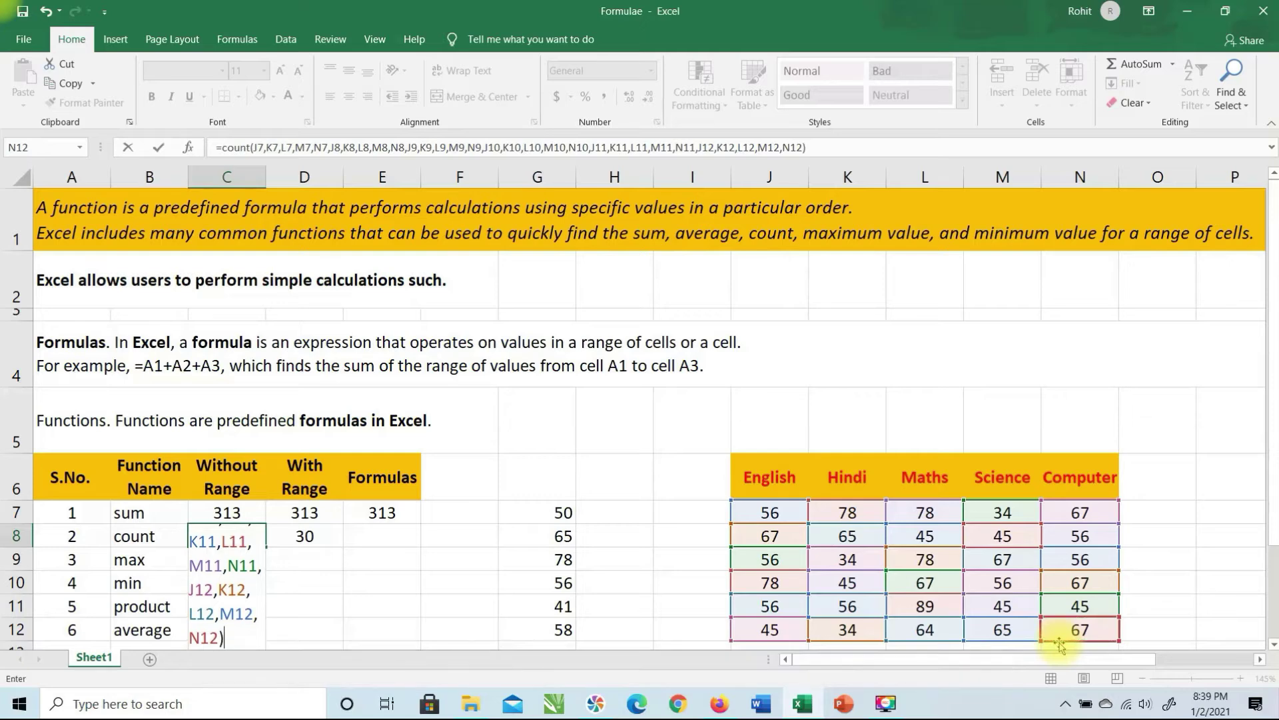
key("Return")
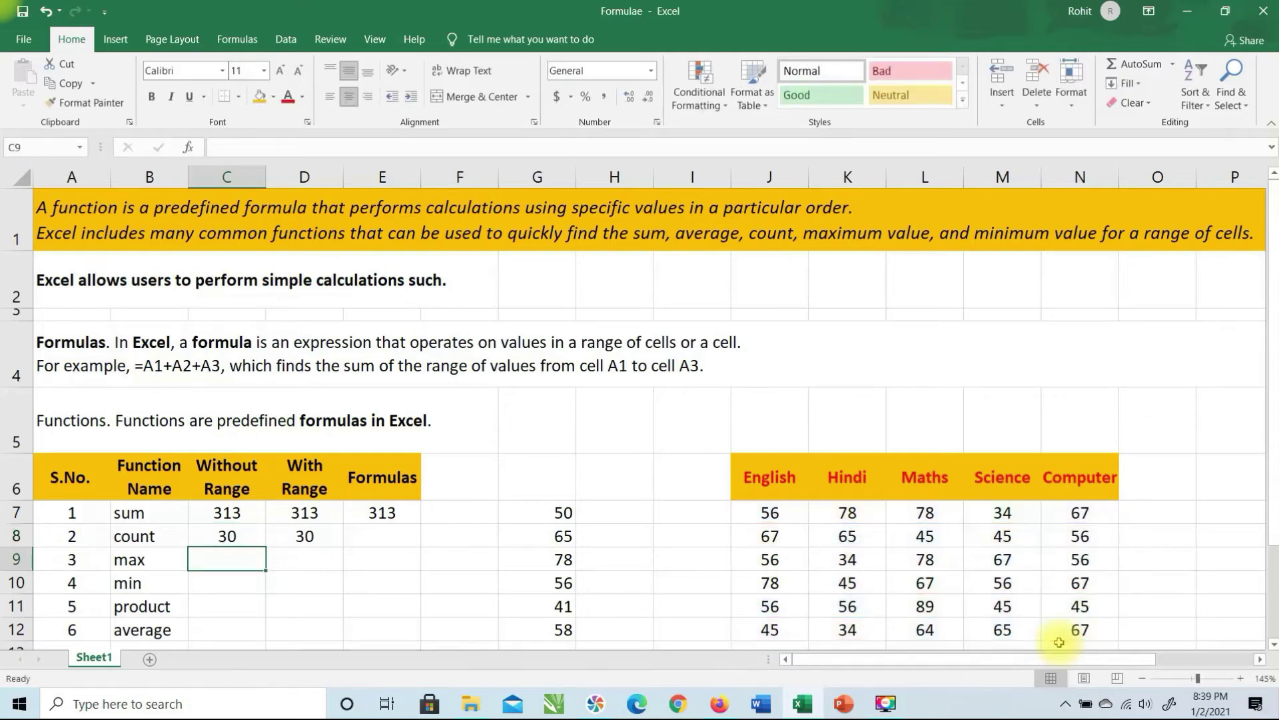
left_click(227, 535)
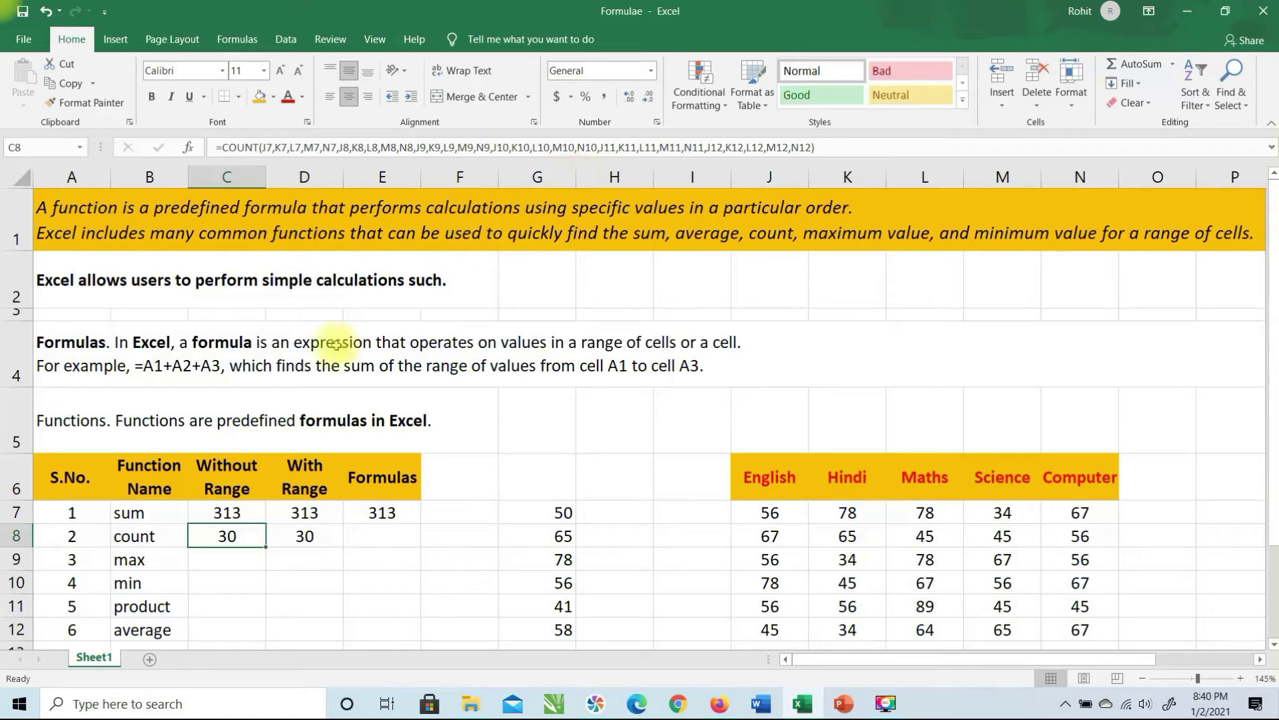
Step: Enter X in E8 to mark that count has no plain formula
left_click(366, 540)
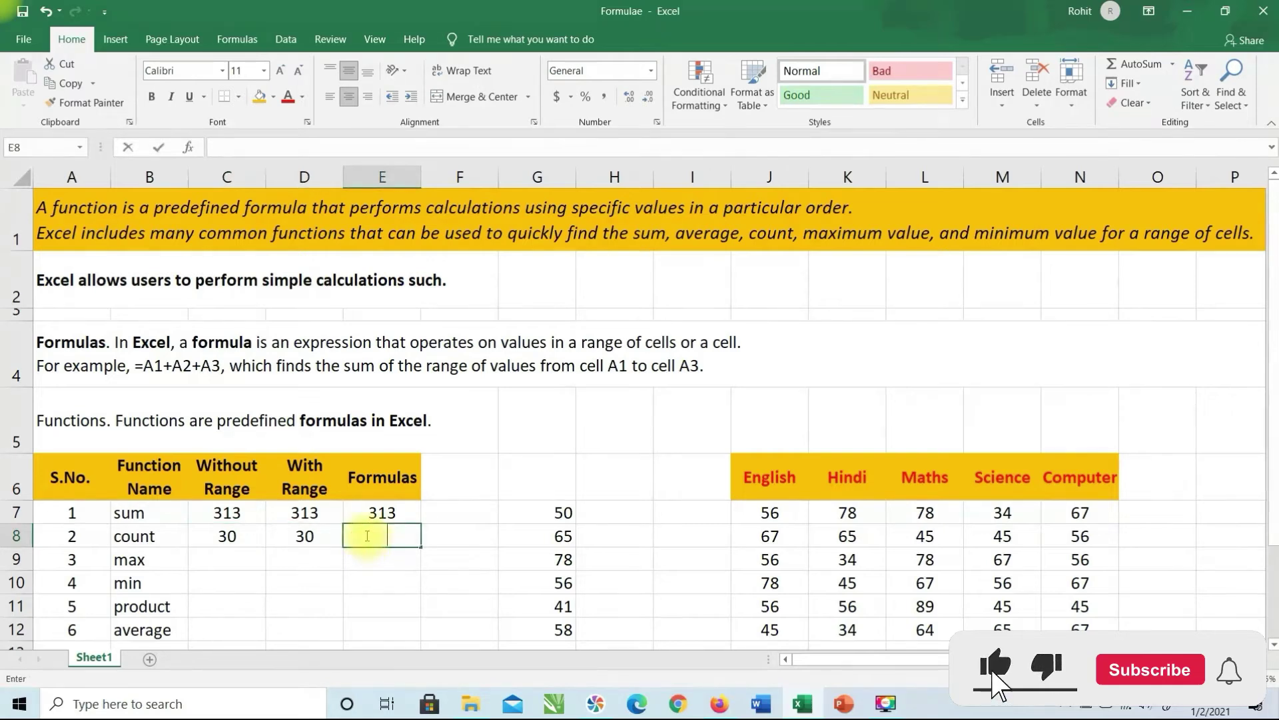
type("X")
key("Return")
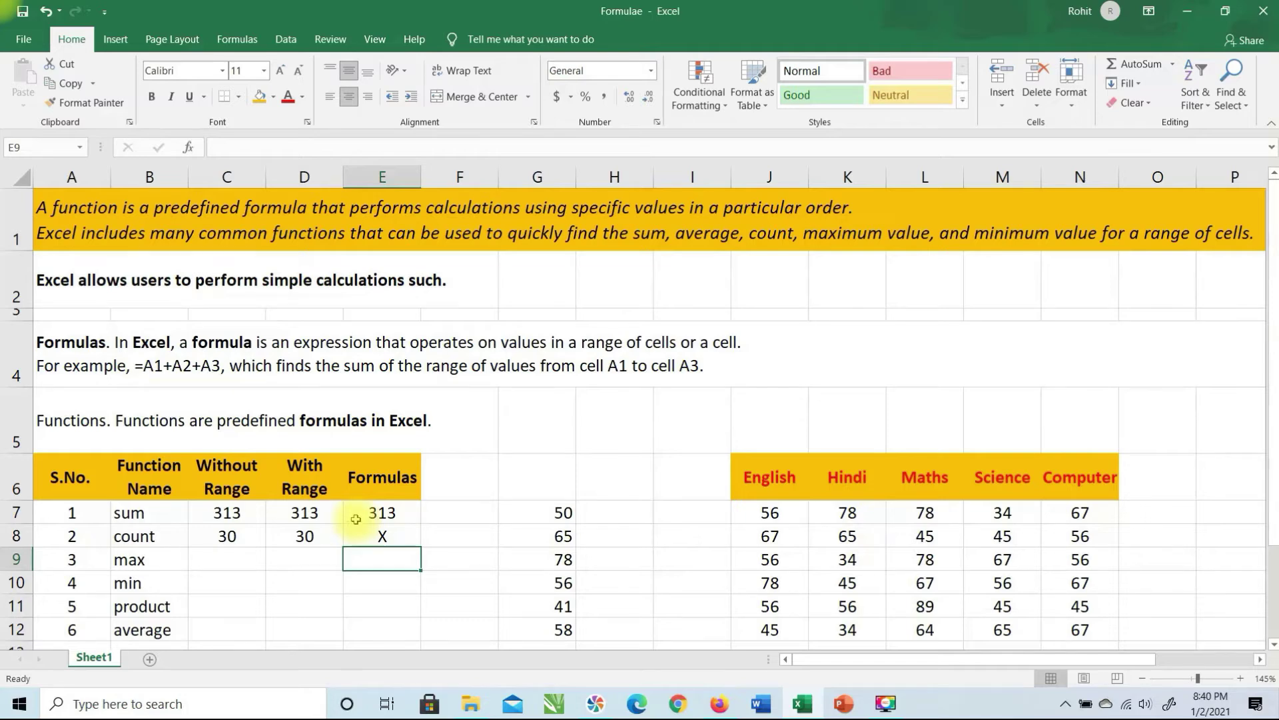
Step: Enter =max(J7,K7,L7,M7,N7) in C9 to find the first row's highest mark from separate references
left_click(230, 560)
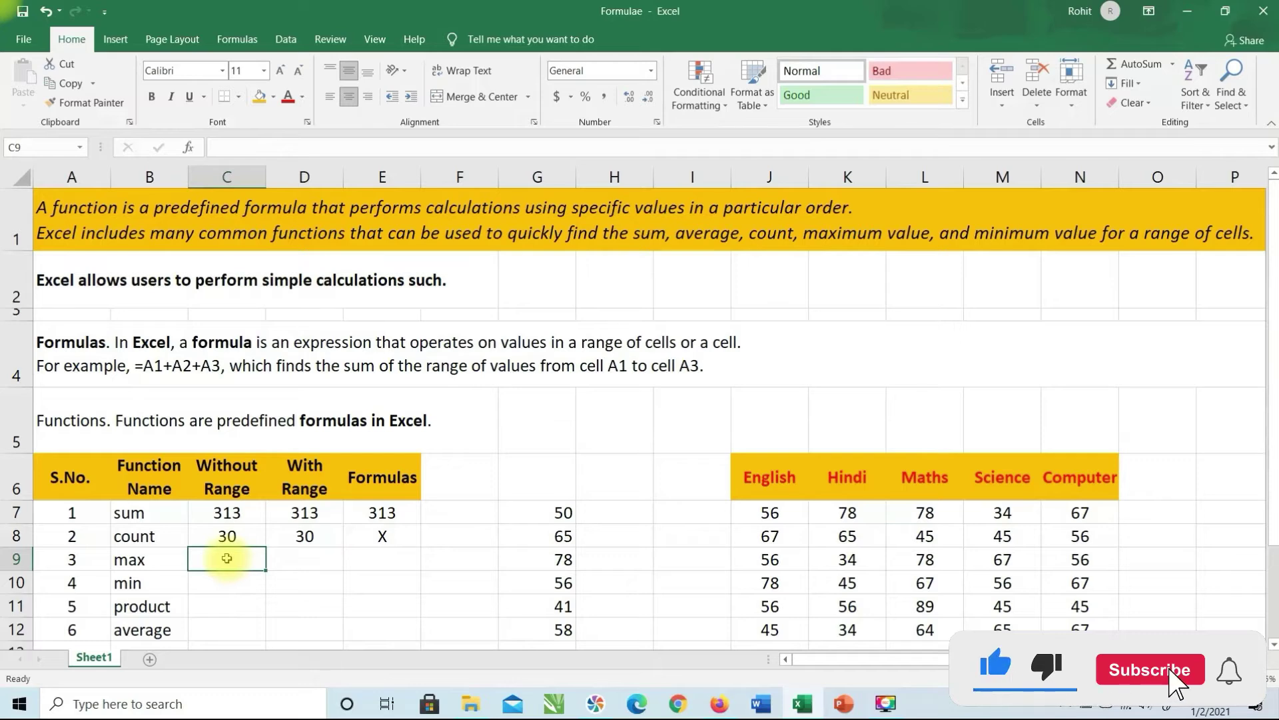
type("=max")
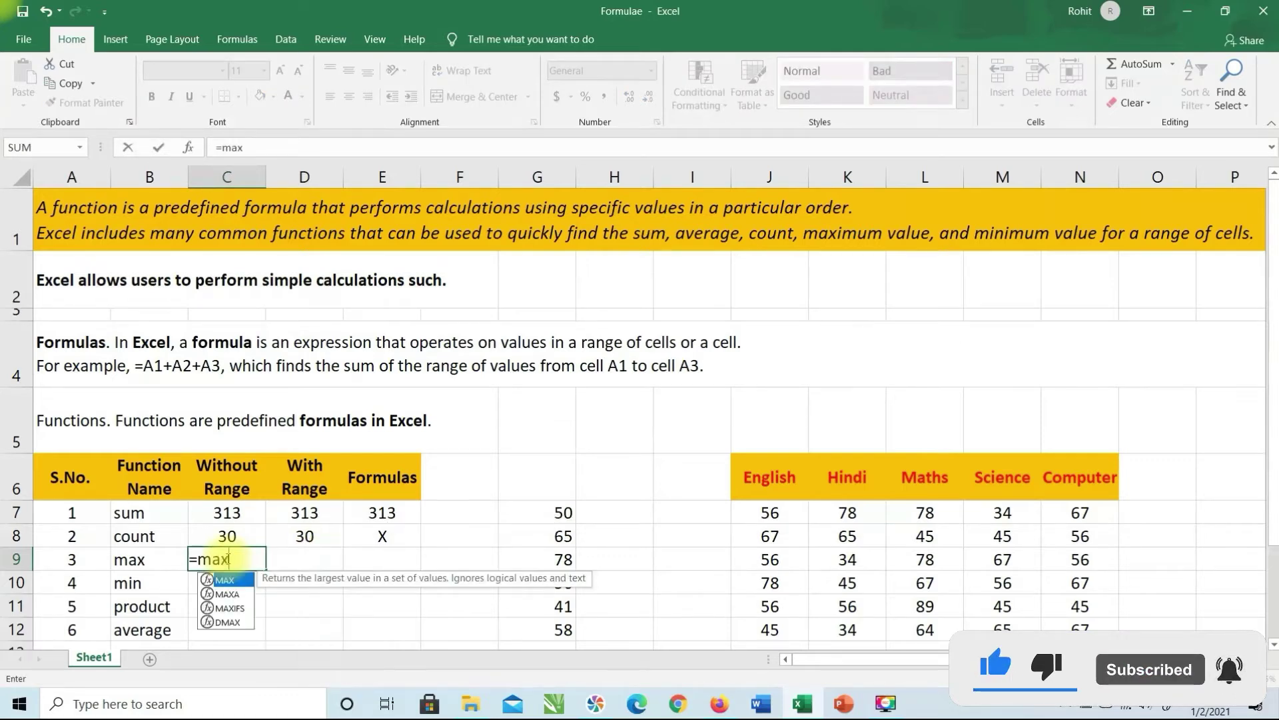
type("(")
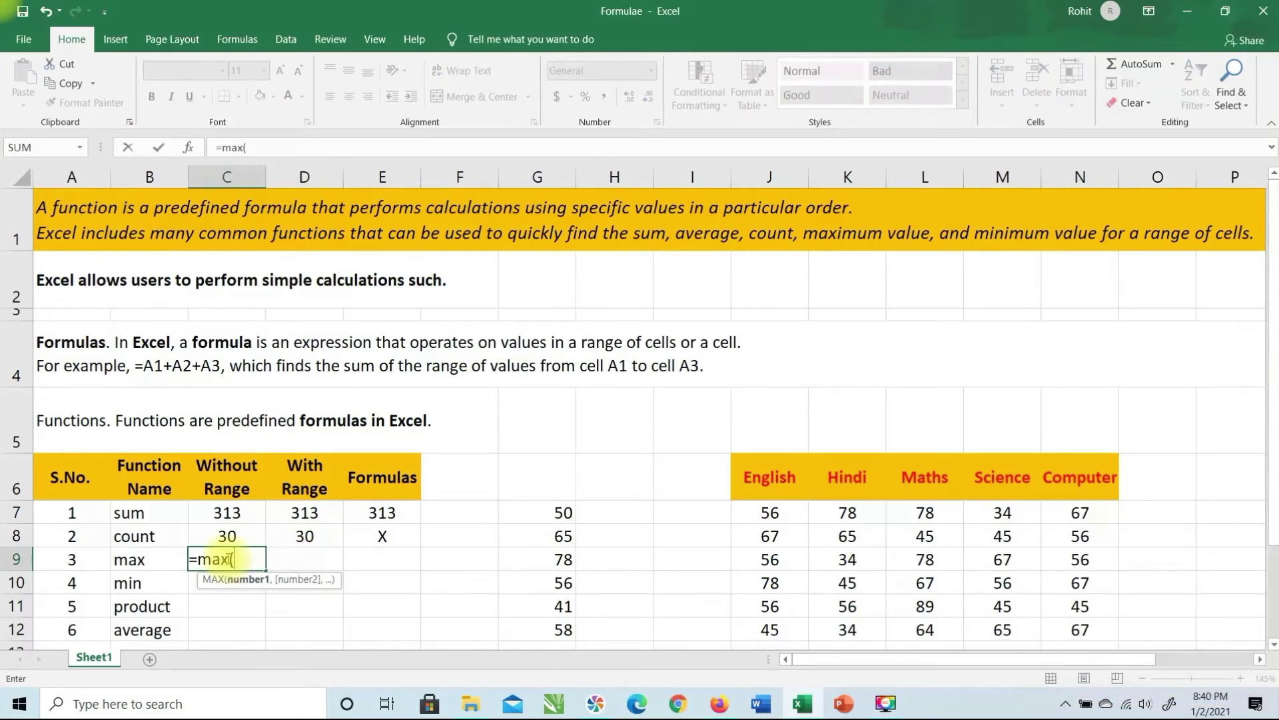
left_click(772, 512)
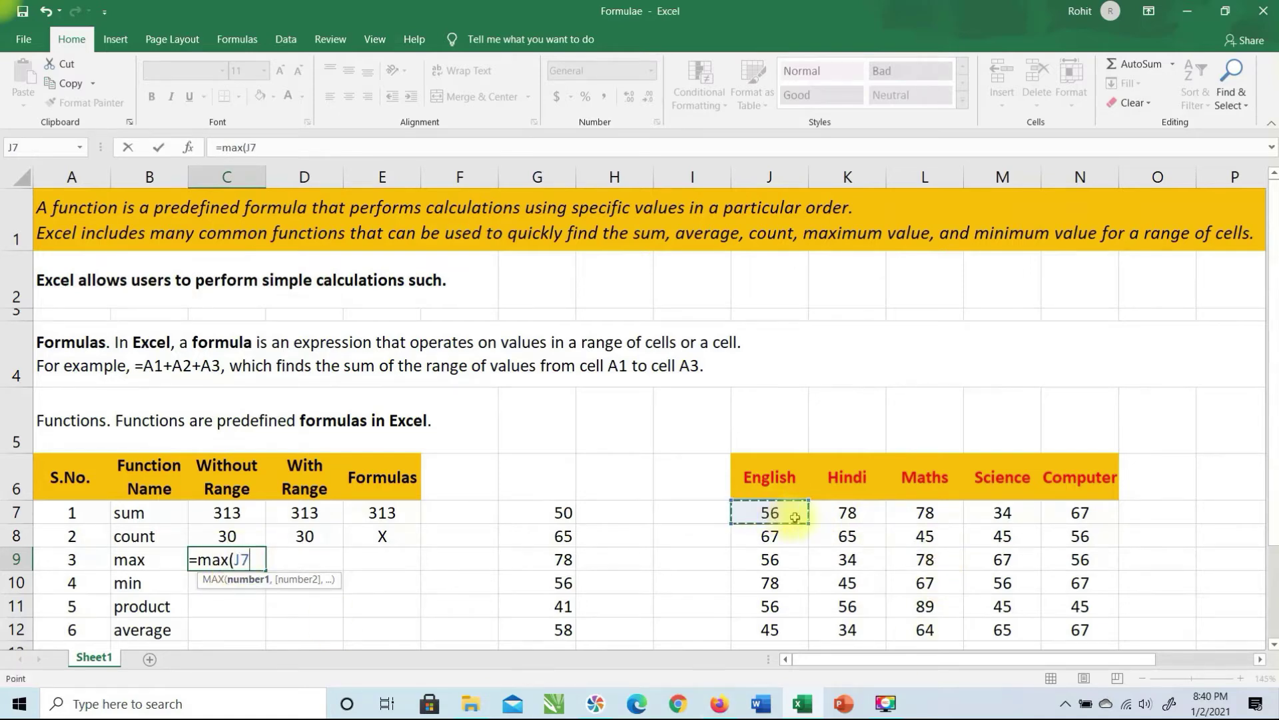
type(",")
left_click(825, 514)
type(",")
left_click(926, 514)
type(",")
left_click(1023, 514)
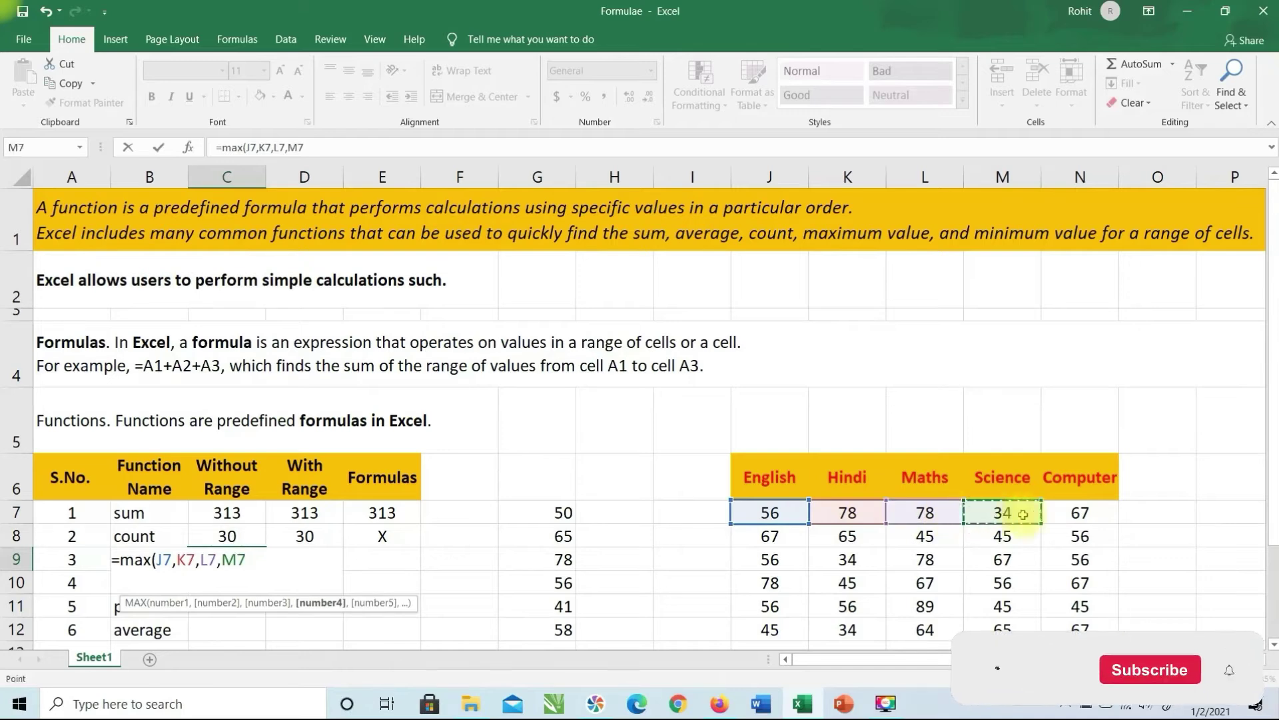
type(",")
left_click(1061, 514)
type(")")
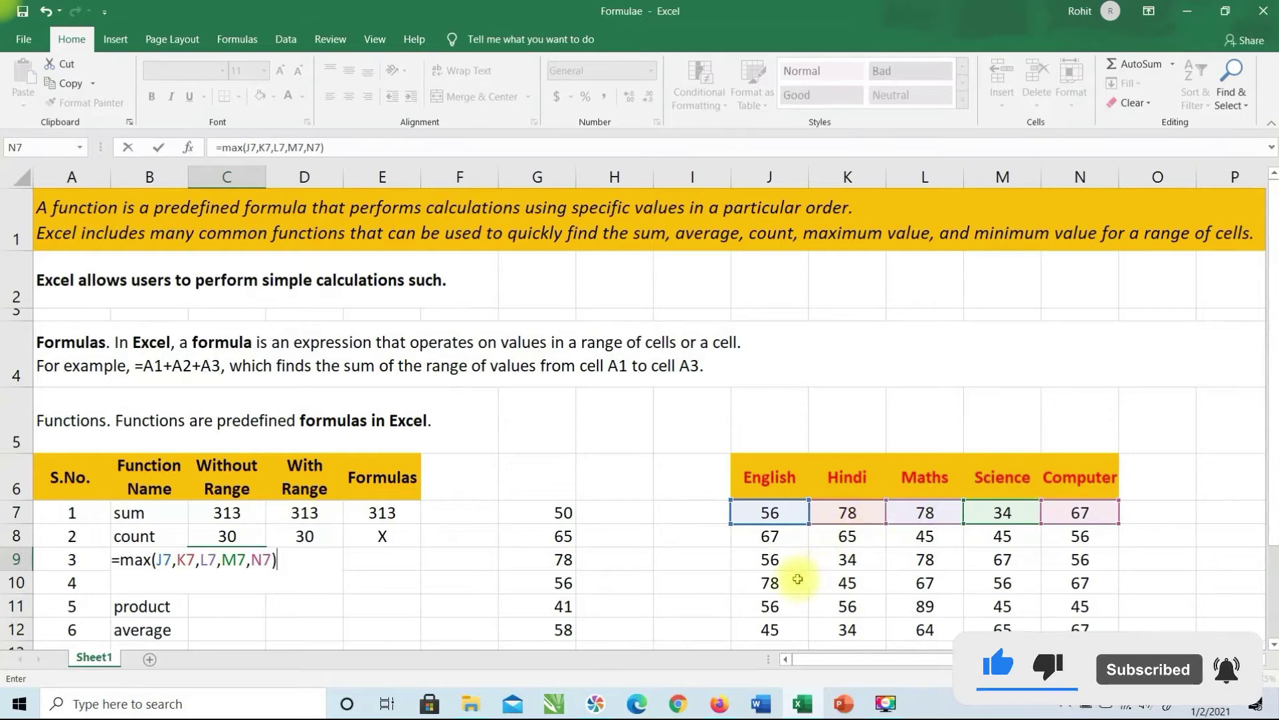
key("Return")
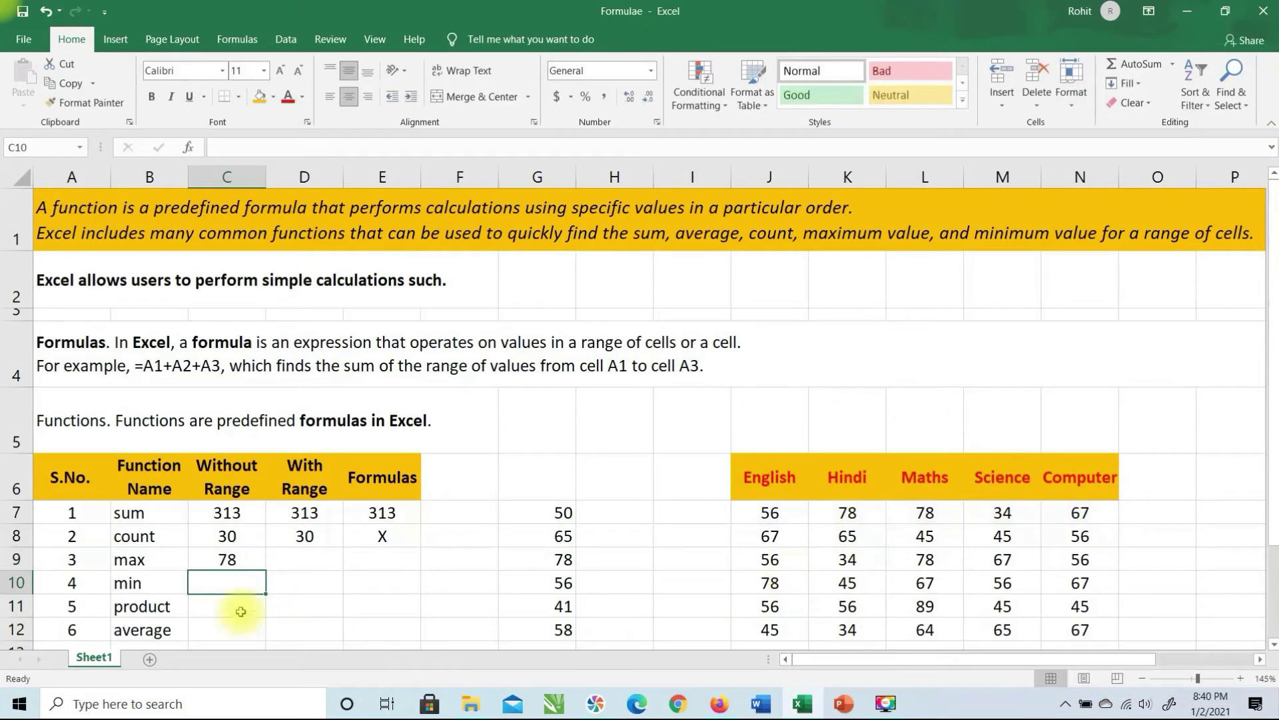
Step: Change the first row's Maths mark in L7 to 98
left_click(924, 512)
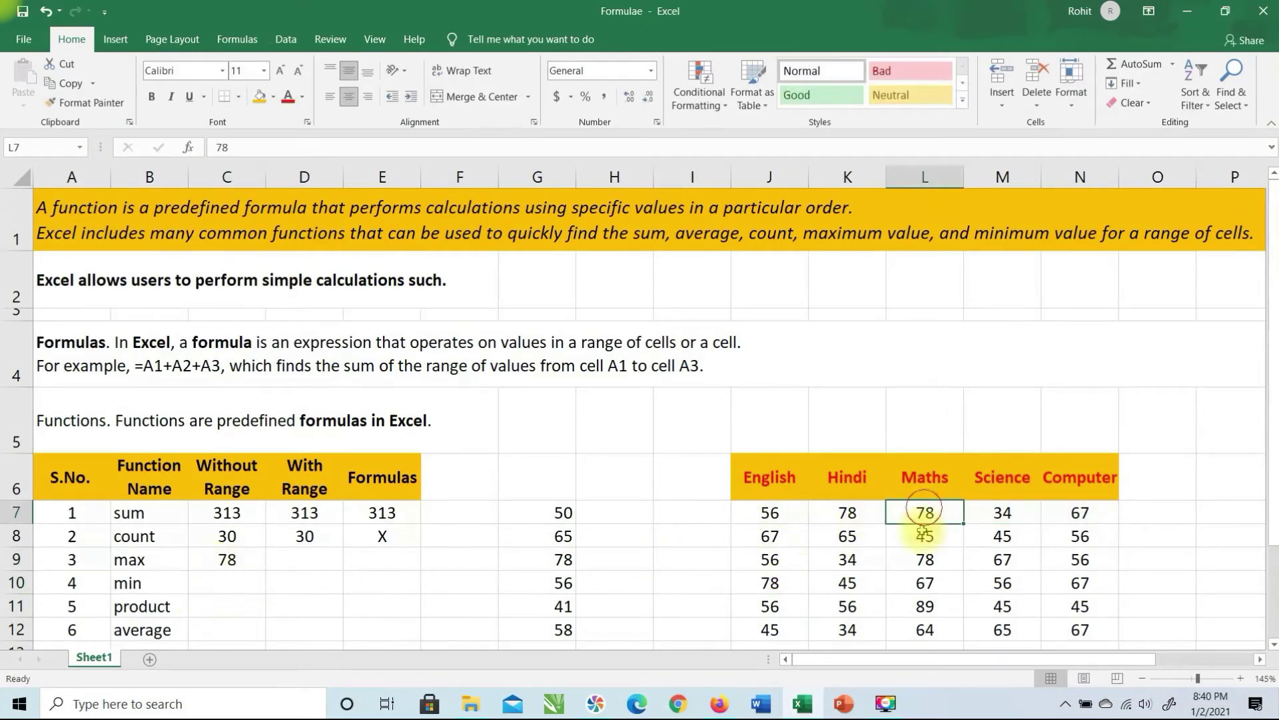
type("9")
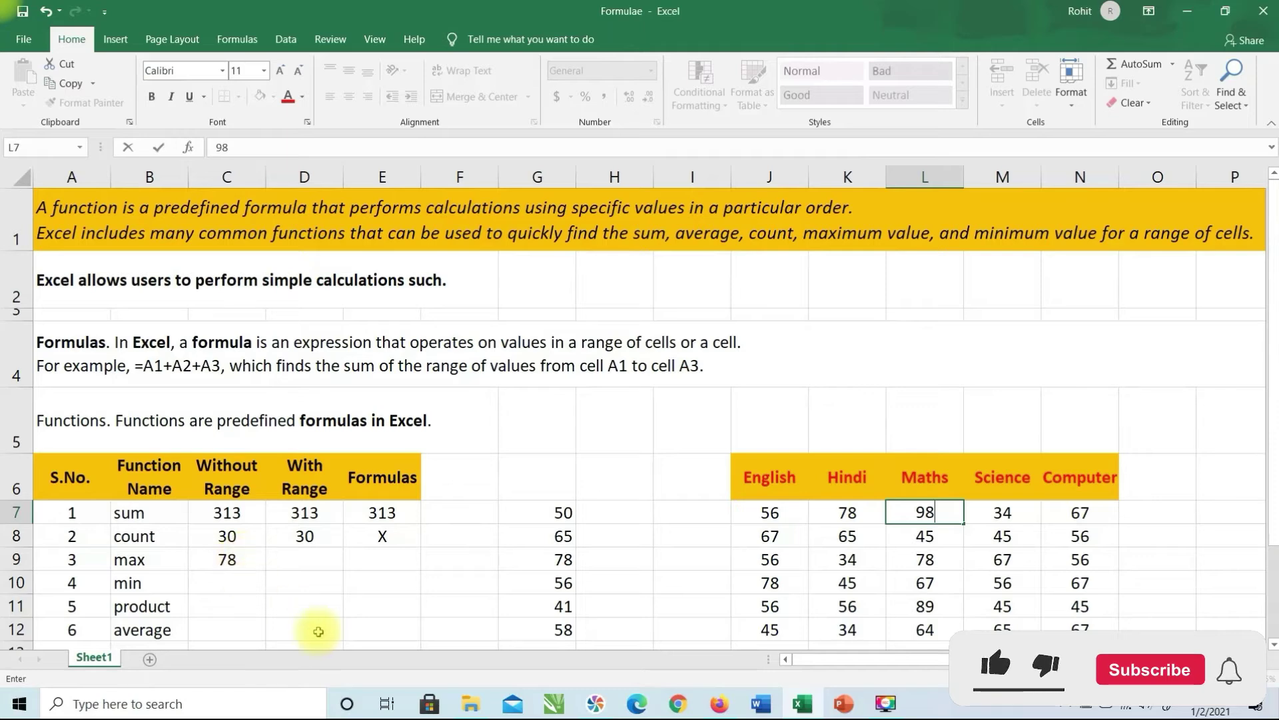
key("Return")
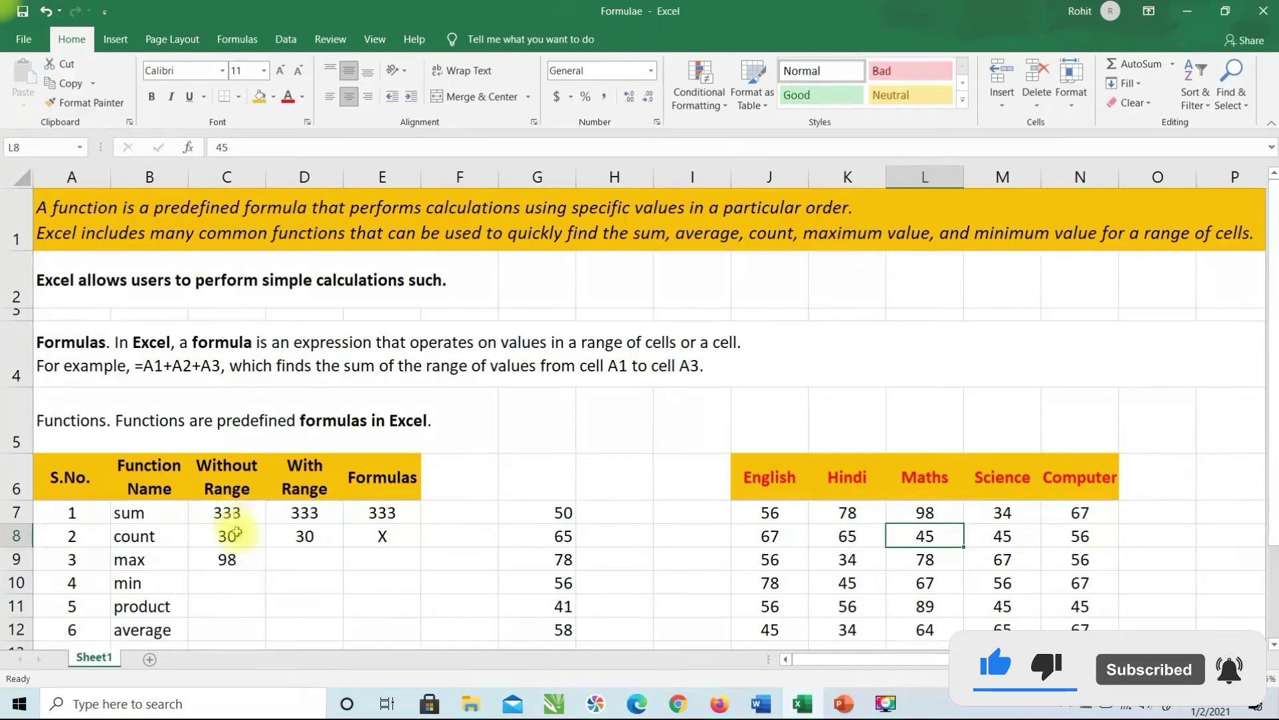
Step: Enter =max(J7:N7) in D9 to find the first row's highest mark as a range
left_click(310, 557)
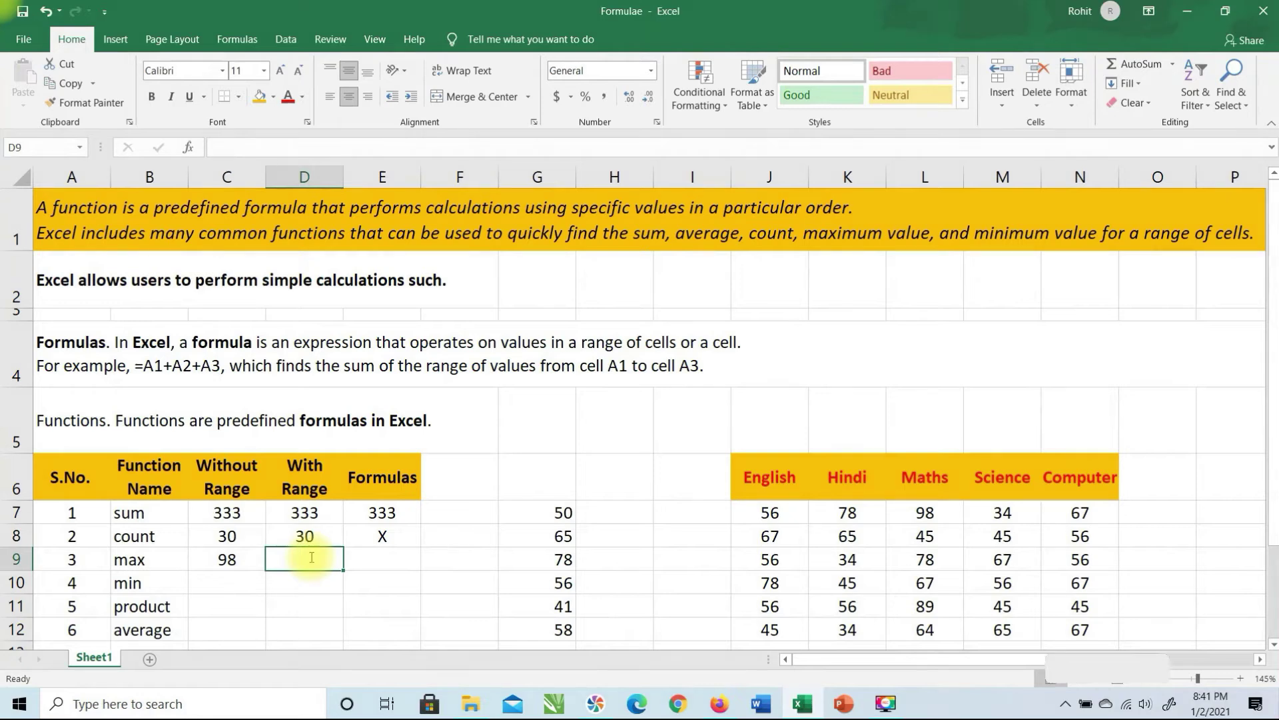
type("=max(")
left_click(742, 516)
left_click_drag(742, 516, 1047, 509)
type(")")
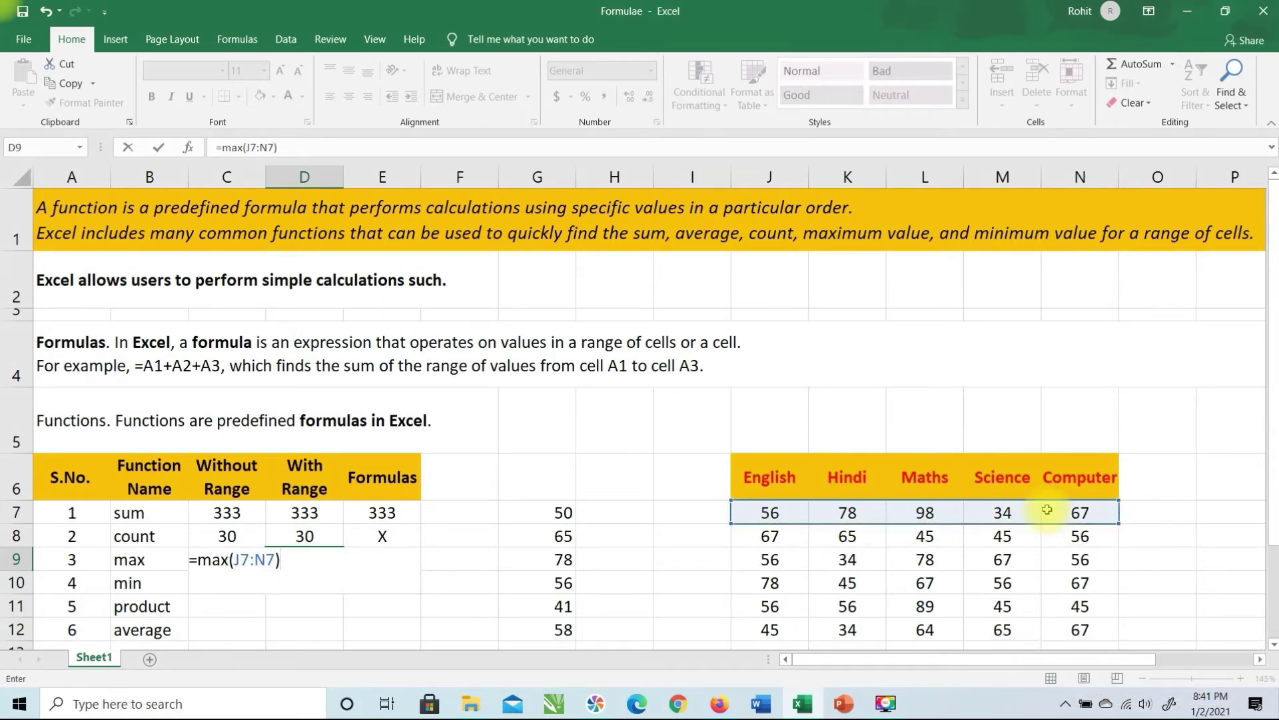
key("Return")
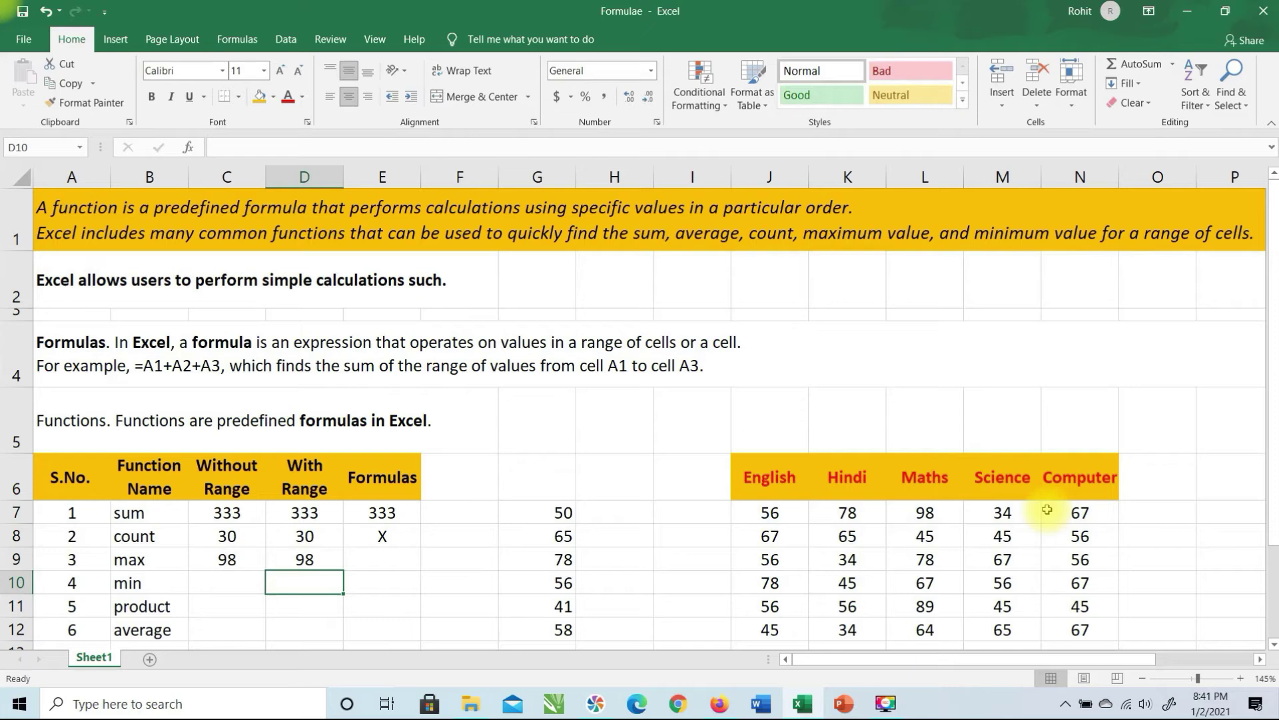
Step: Enter X in E9 to mark that max has no plain formula
key("Up")
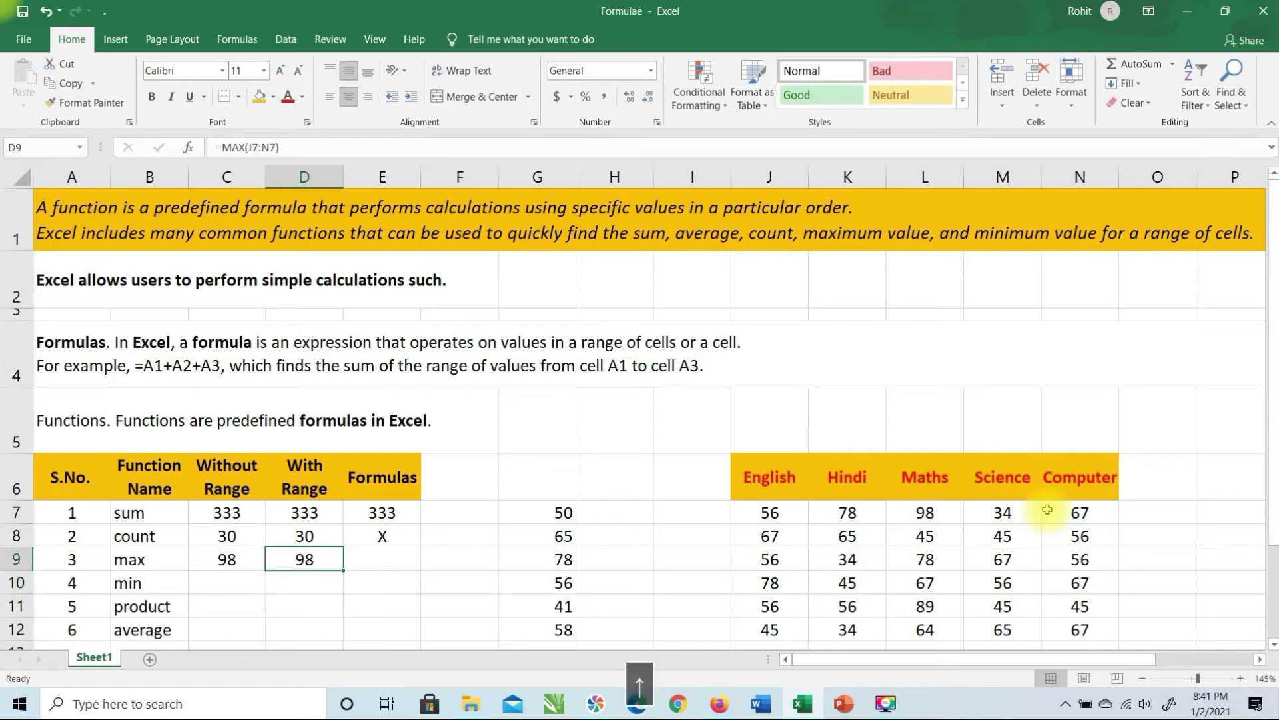
key("Right")
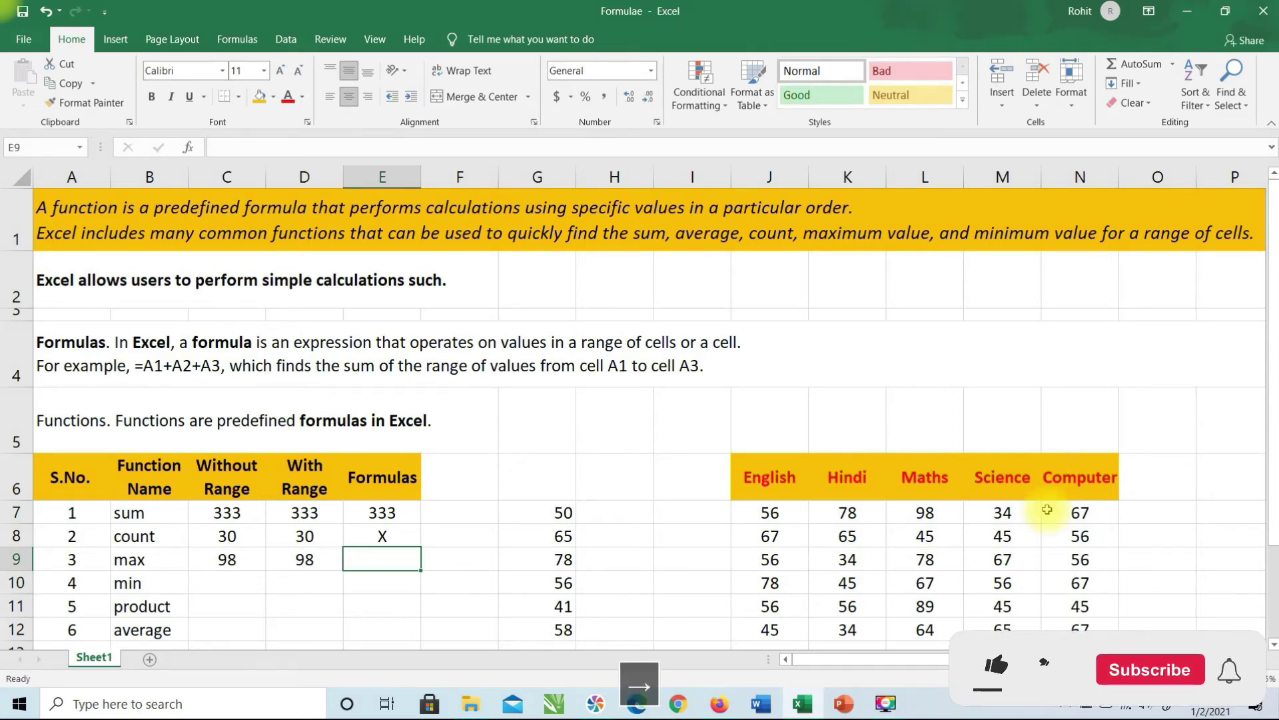
type("X")
key("Return")
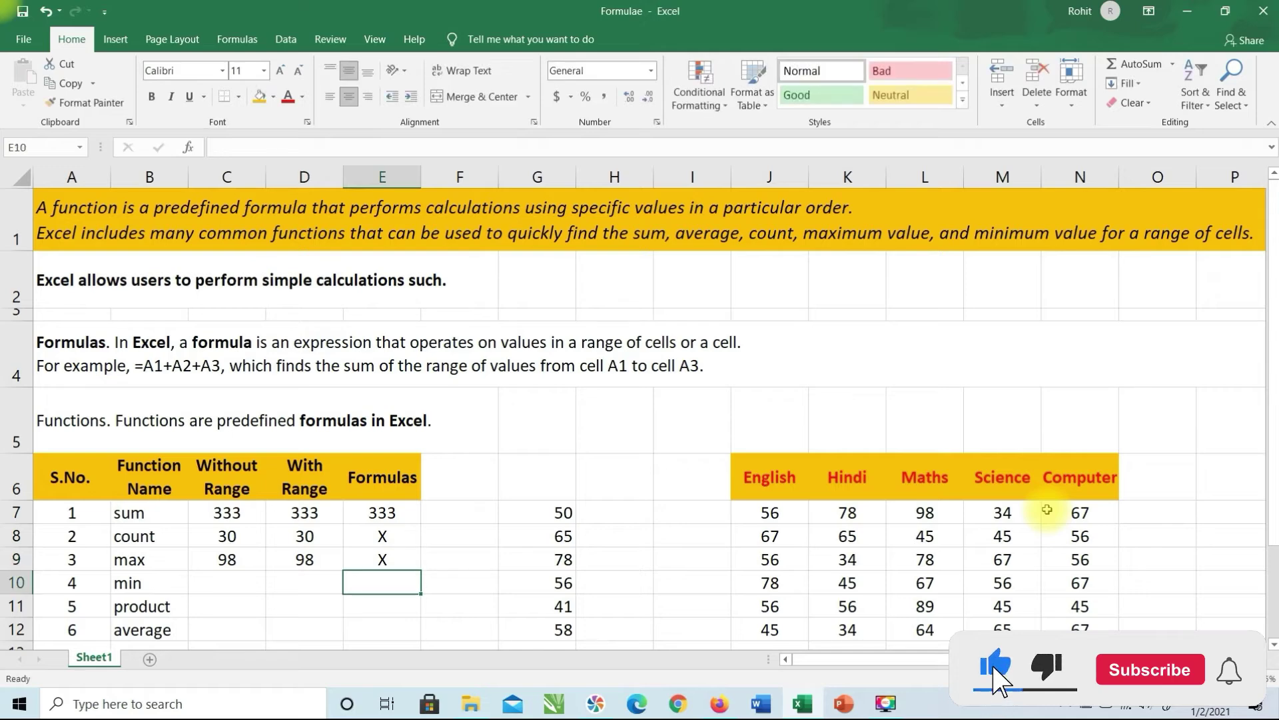
Step: Enter =min(J7,K7,L7,M7,N7) in C10 to find the first row's lowest mark from separate references
left_click(237, 577)
type("=")
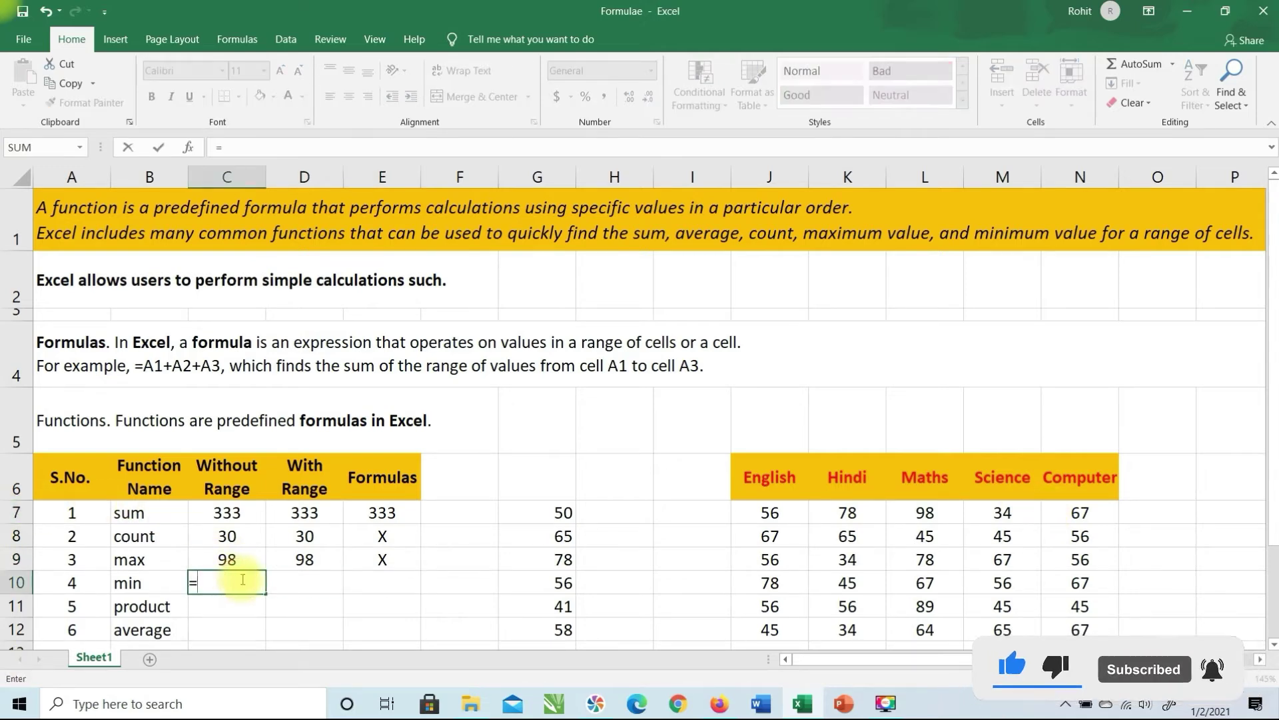
type("min(")
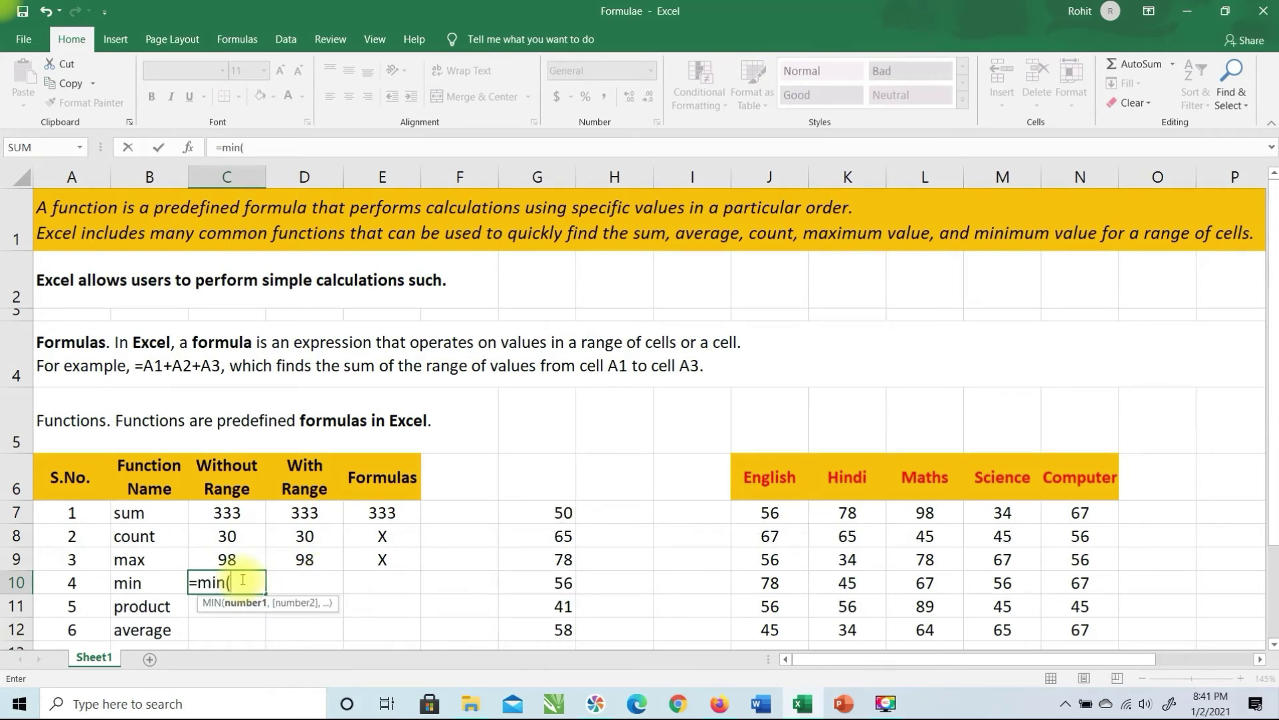
left_click(759, 514)
type(",")
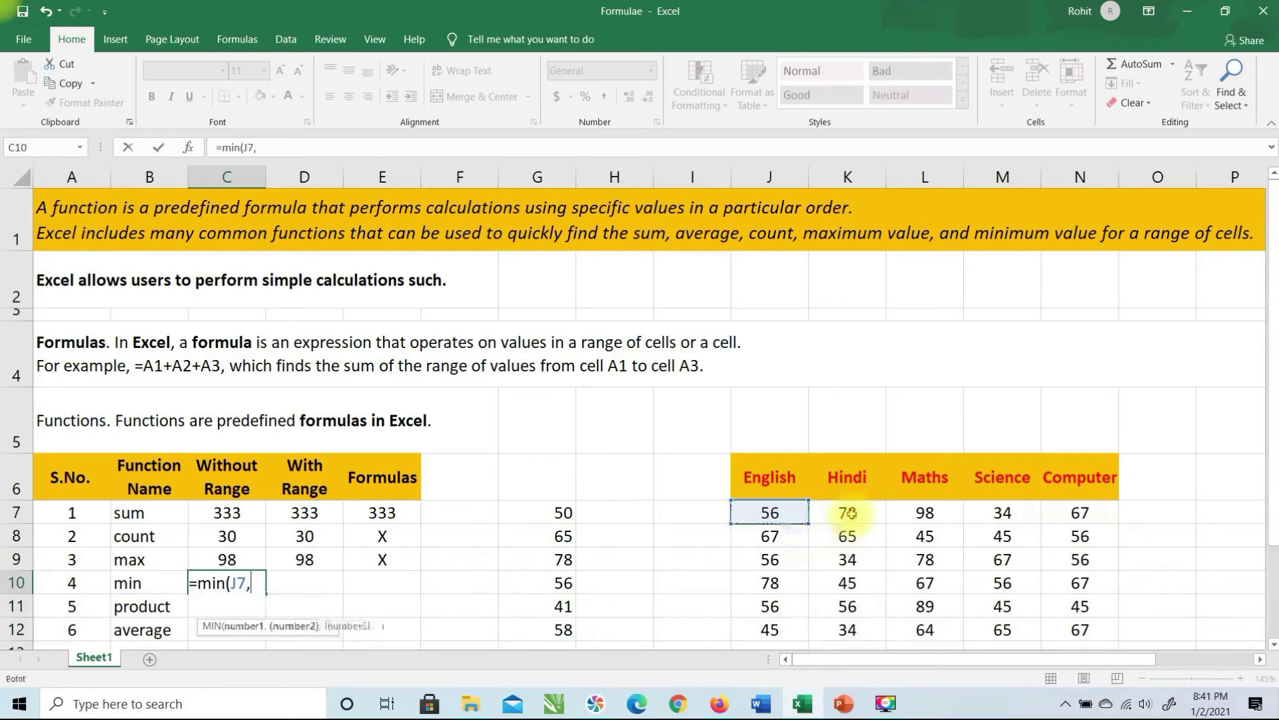
left_click(846, 513)
type(",")
left_click(926, 513)
type(",")
left_click(1003, 513)
type(",")
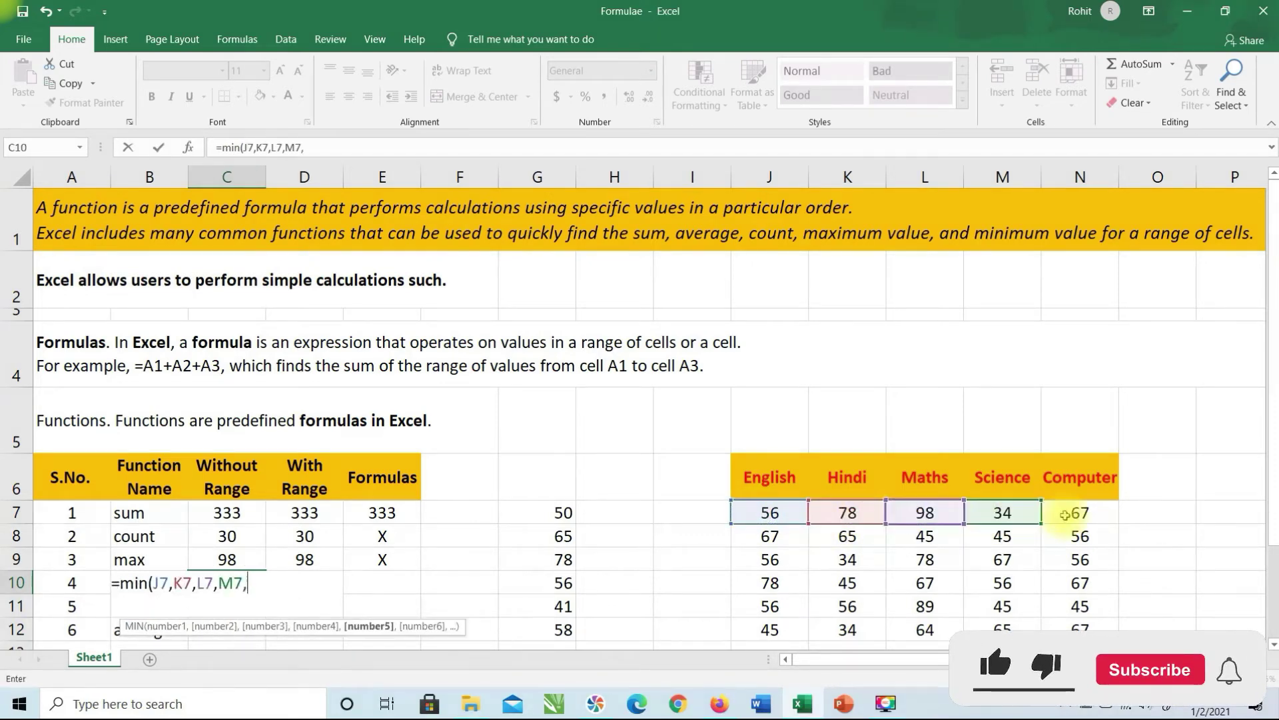
left_click(1065, 515)
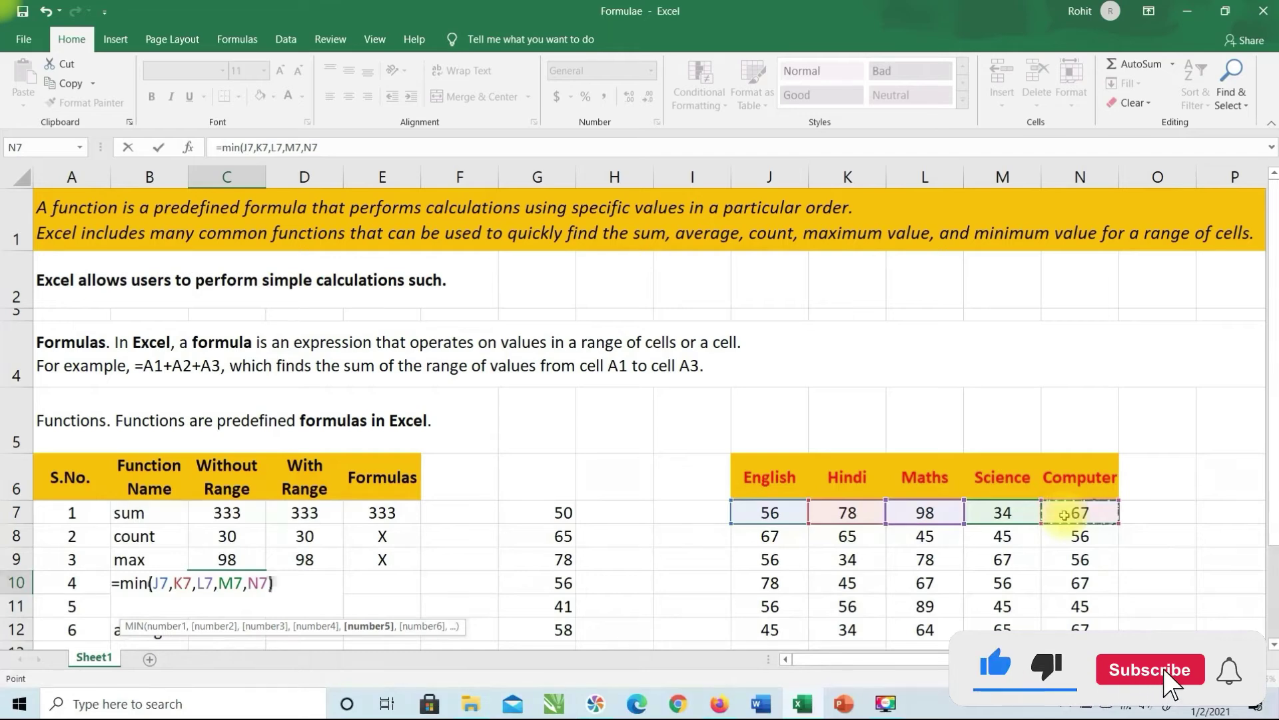
key("Return")
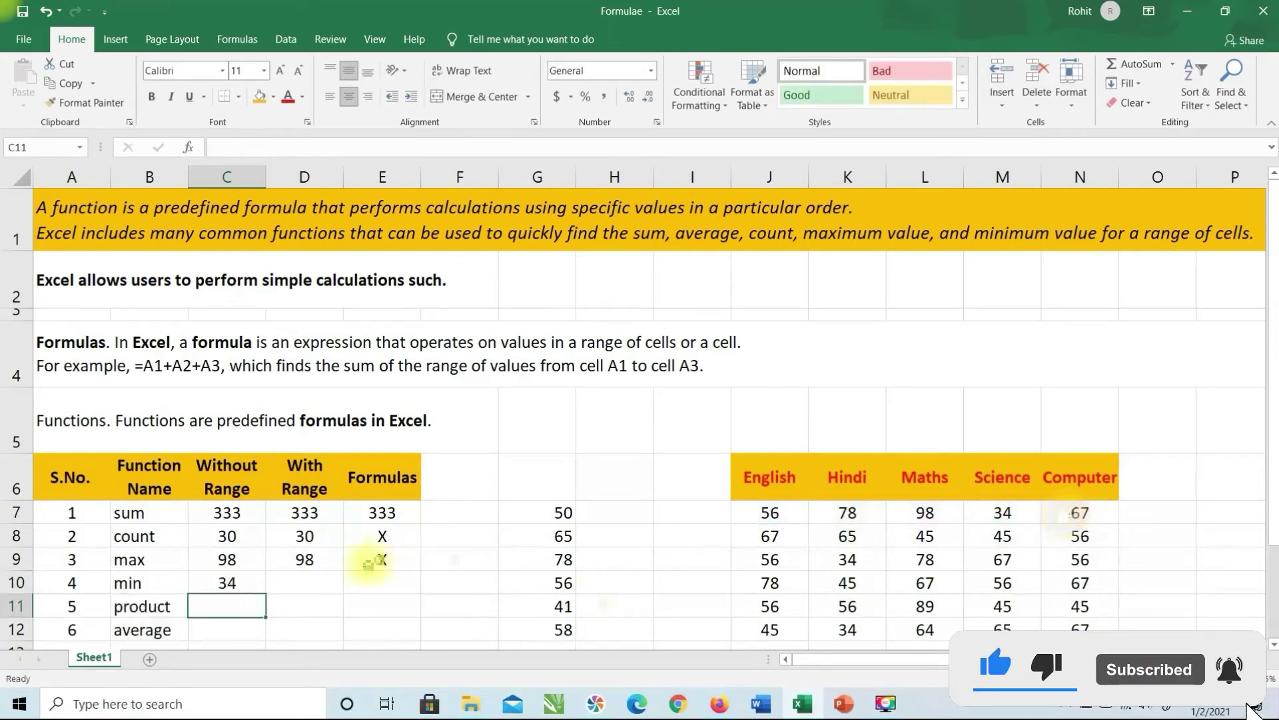
Step: Enter =min(J7:N7) in D10 to find the first row's lowest mark as a range
left_click(320, 585)
type("=min")
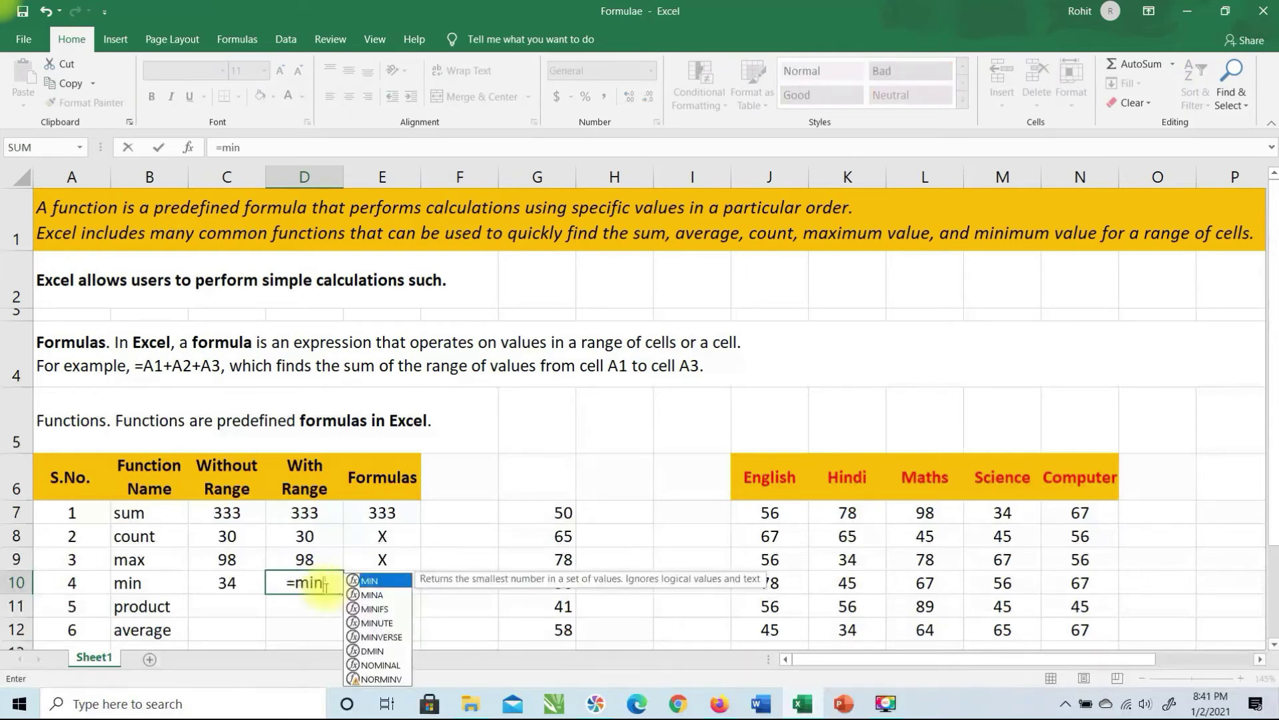
type("(")
left_click_drag(780, 510, 1054, 519)
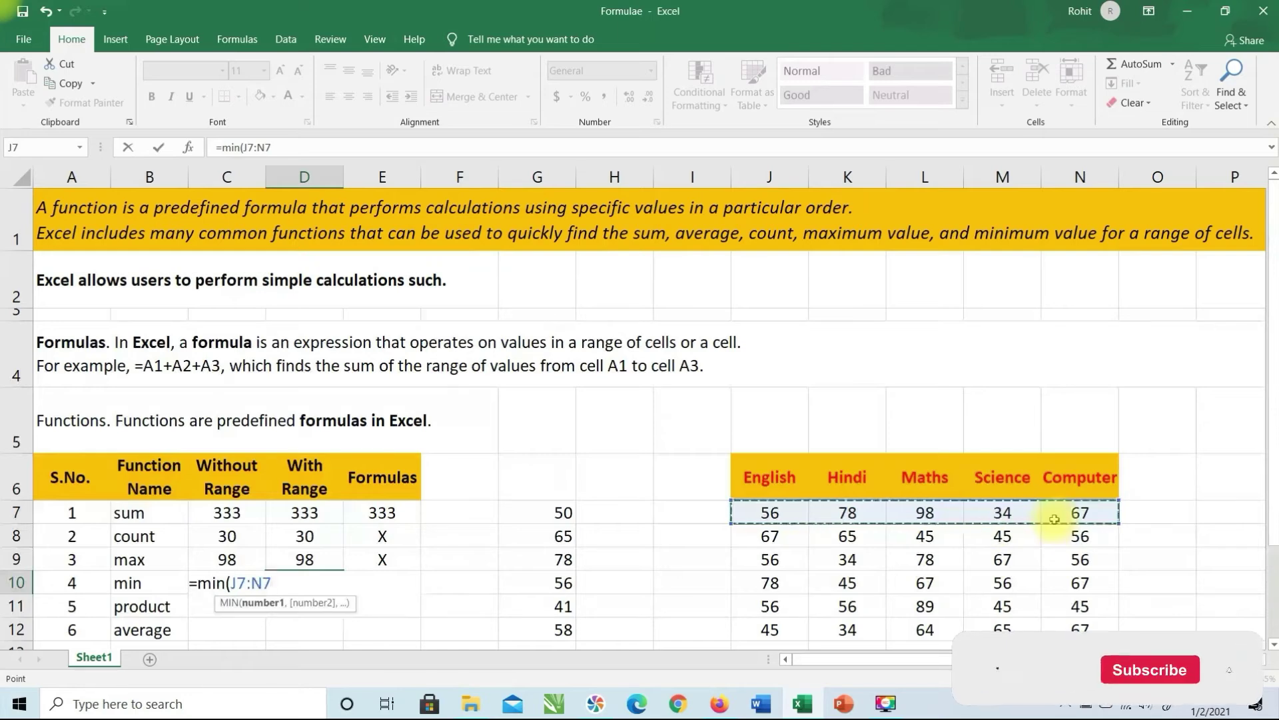
key("Return")
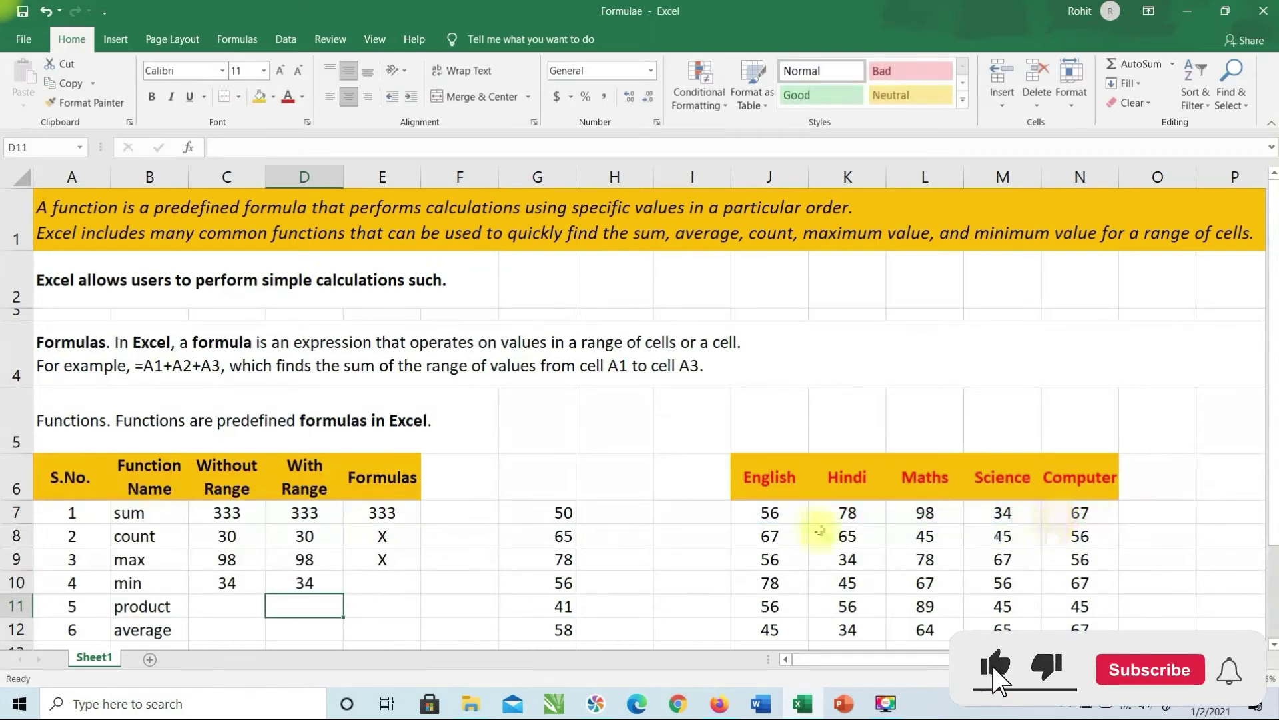
Step: Enter X in E10 to mark that min has no plain formula
left_click(379, 586)
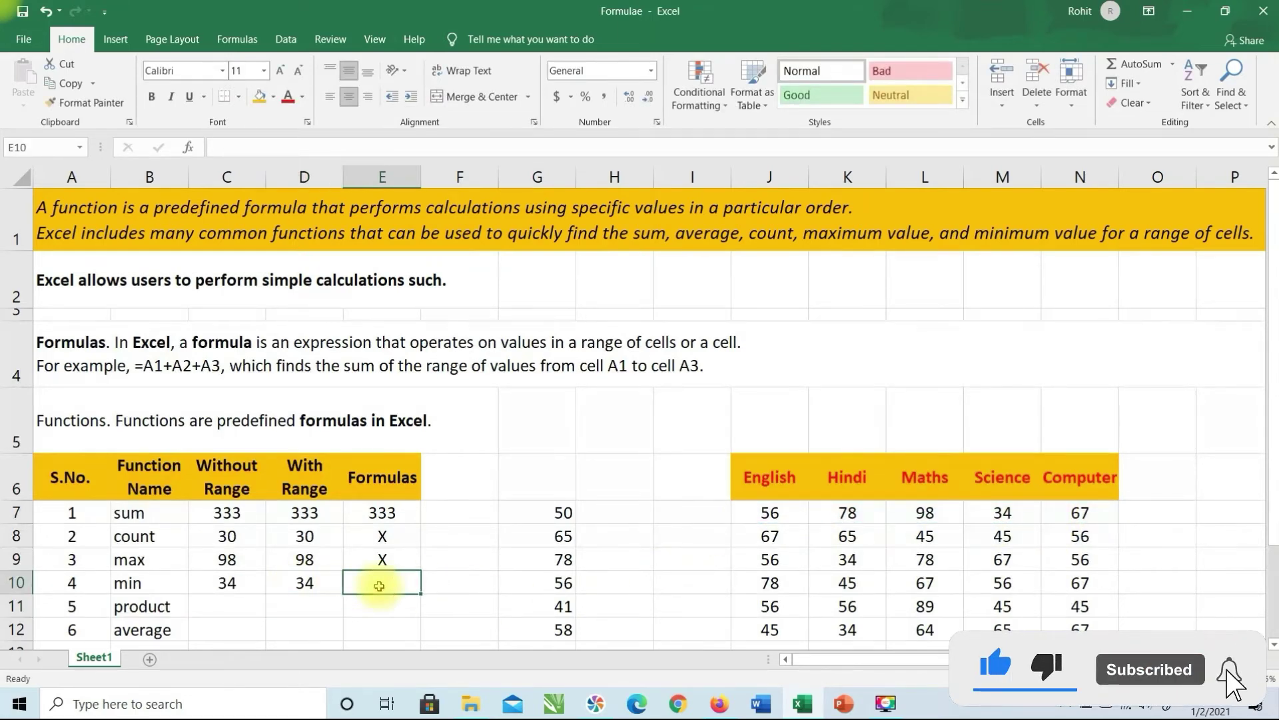
type("X")
key("Return")
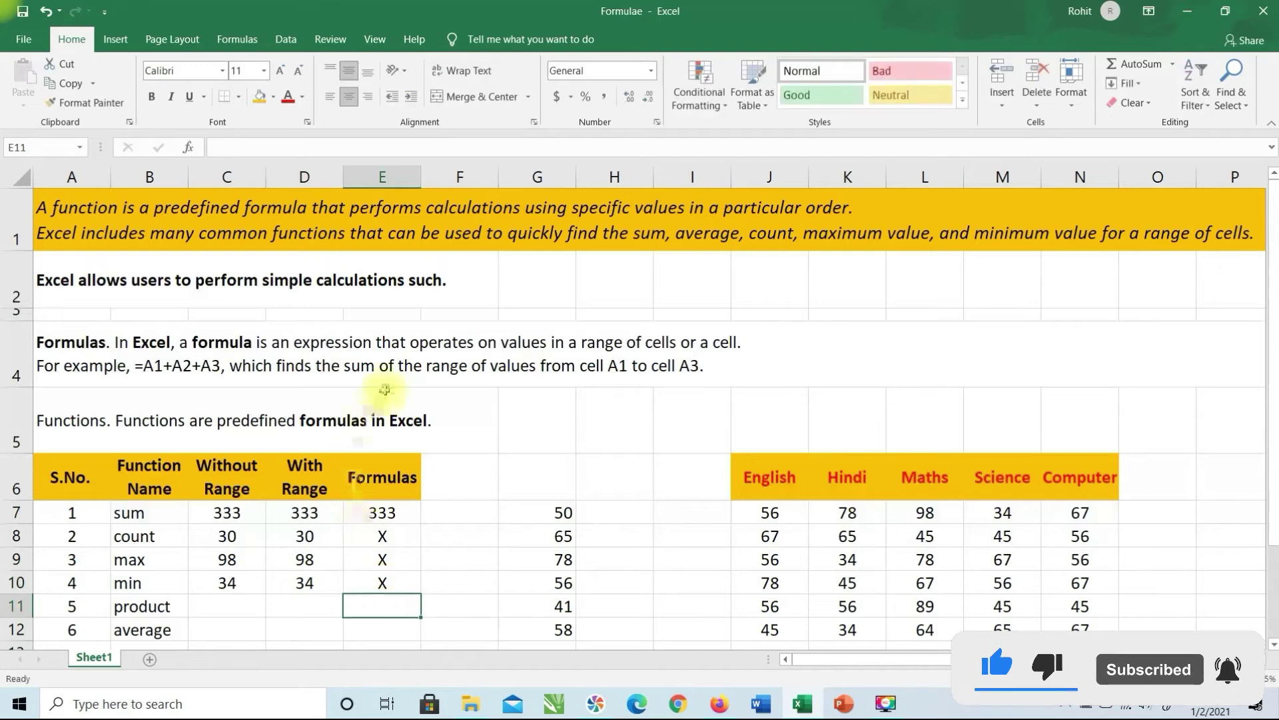
Step: Enter =PRODUCT(J51) in C11 as the initial formula in the product row's Without Range column
left_click(233, 609)
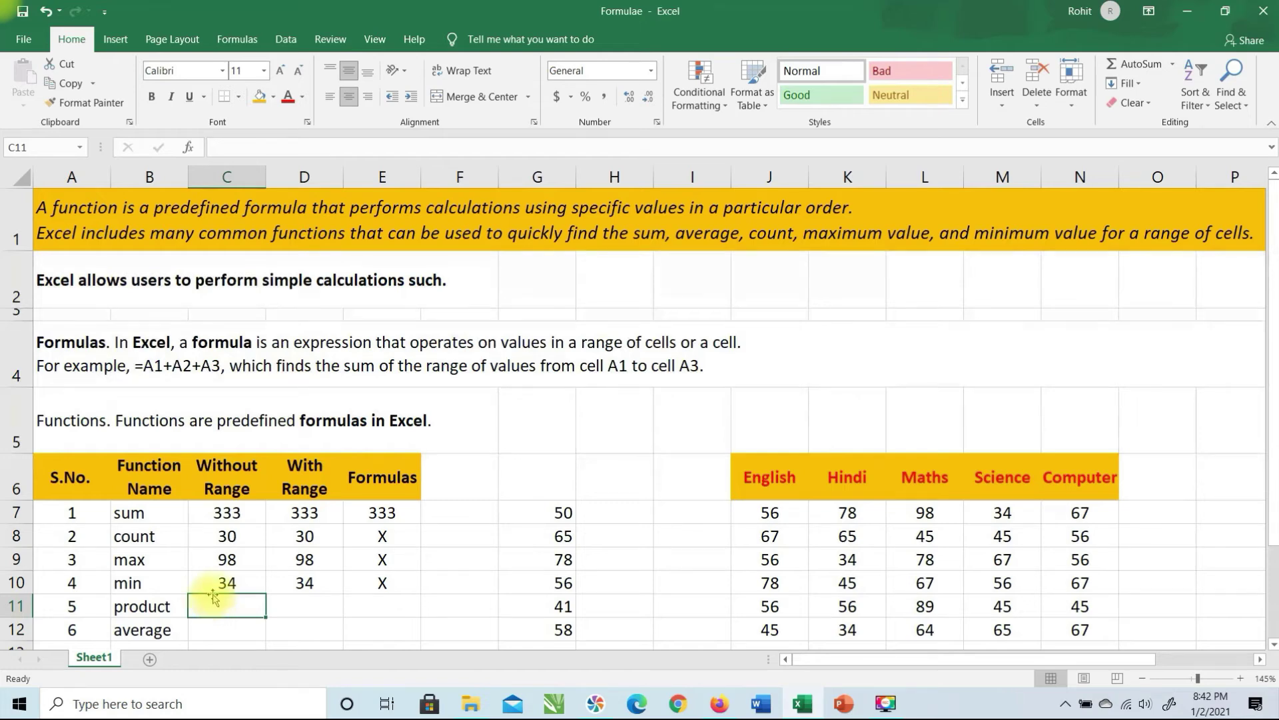
type("=")
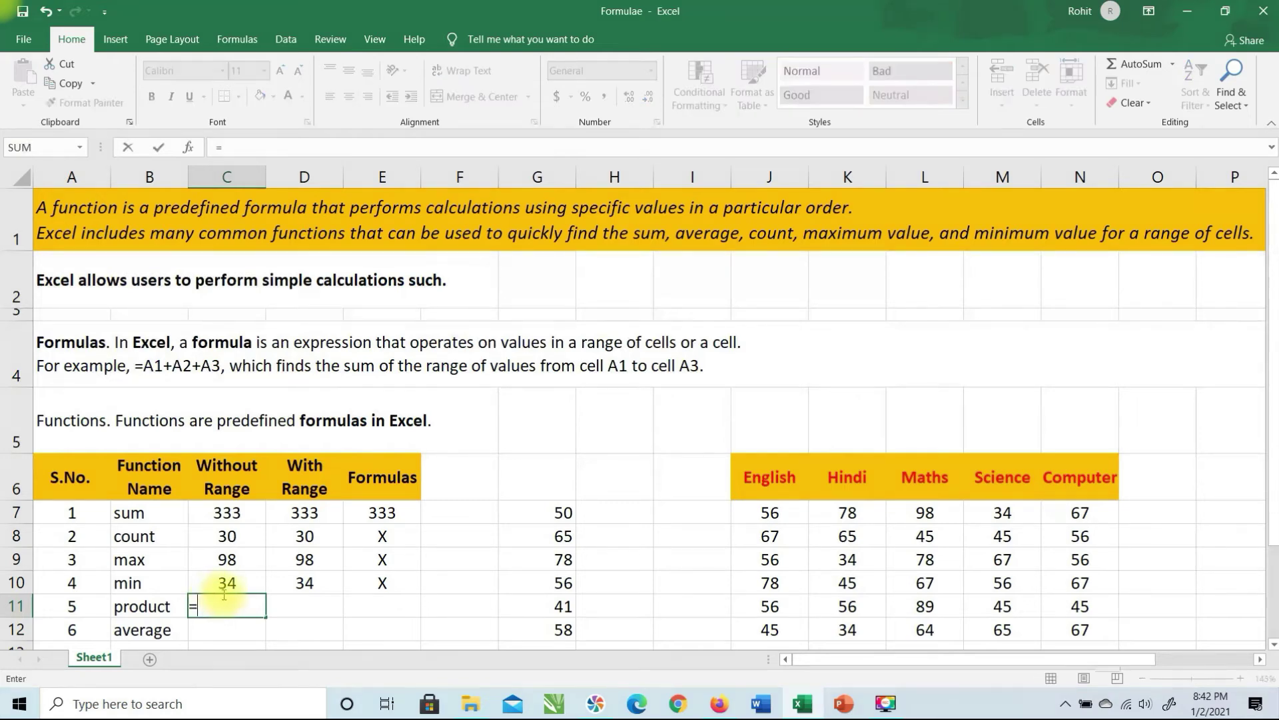
type("produ")
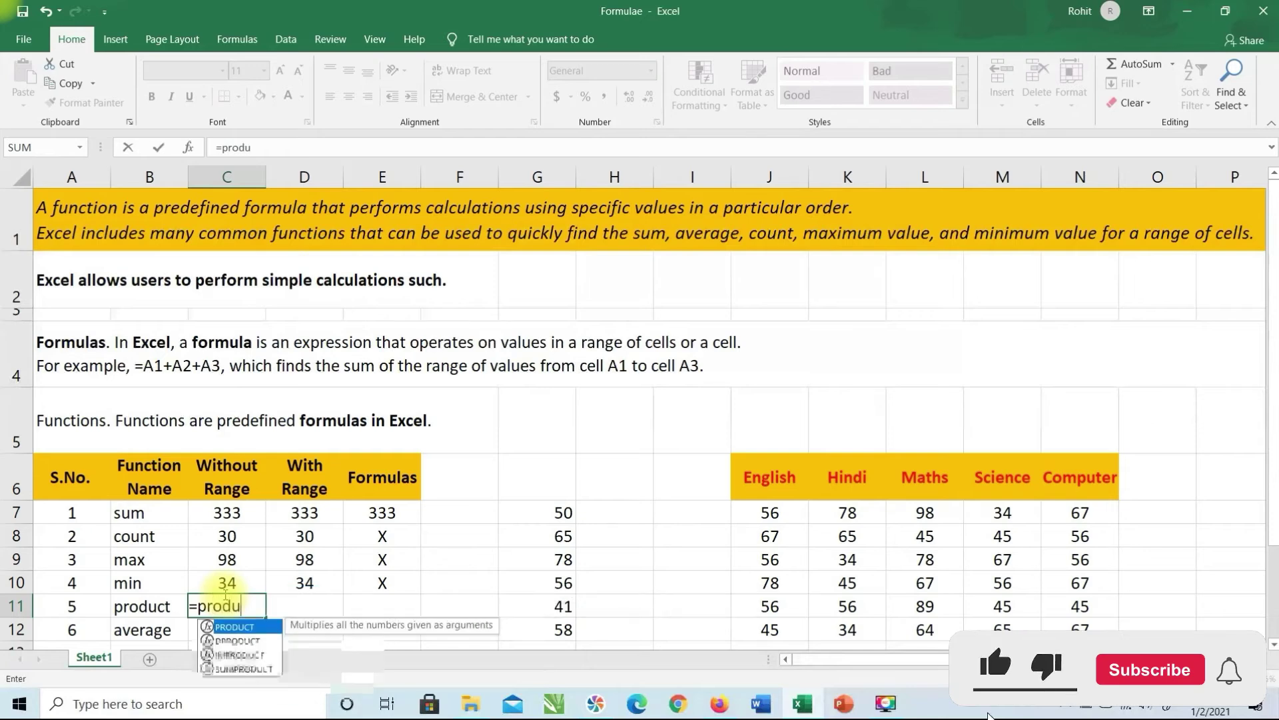
type("ct(")
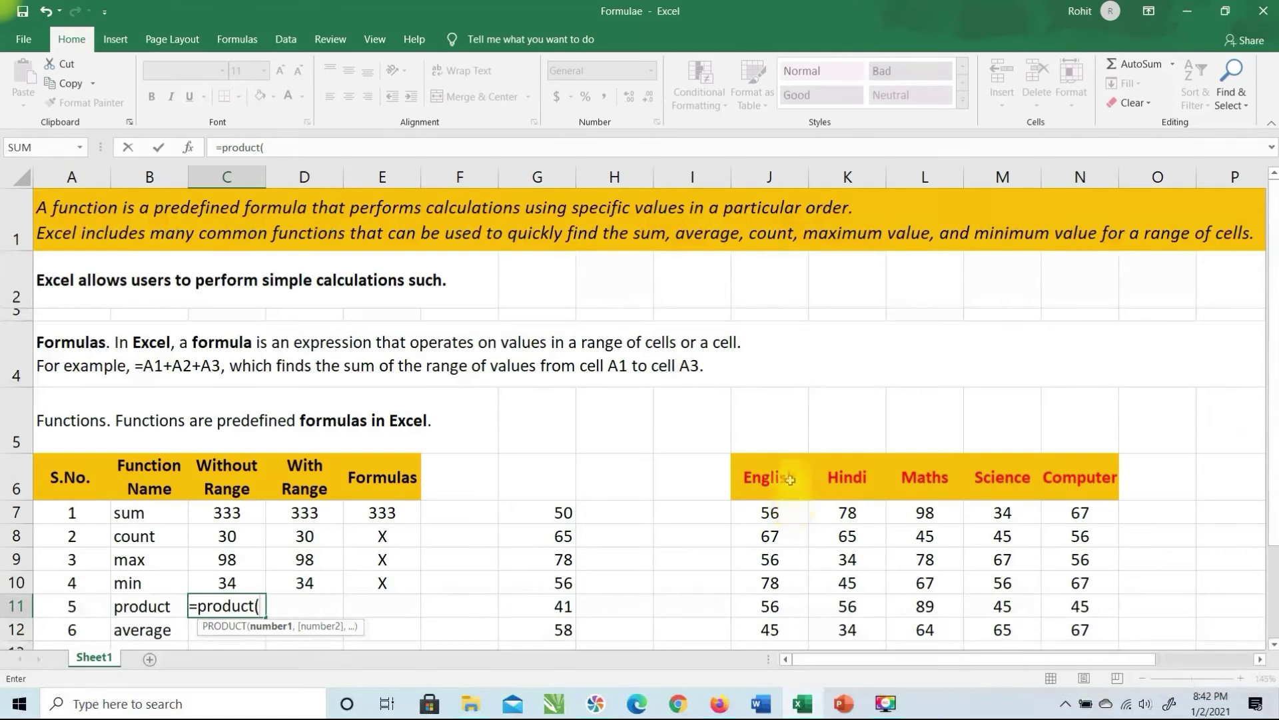
left_click(800, 424)
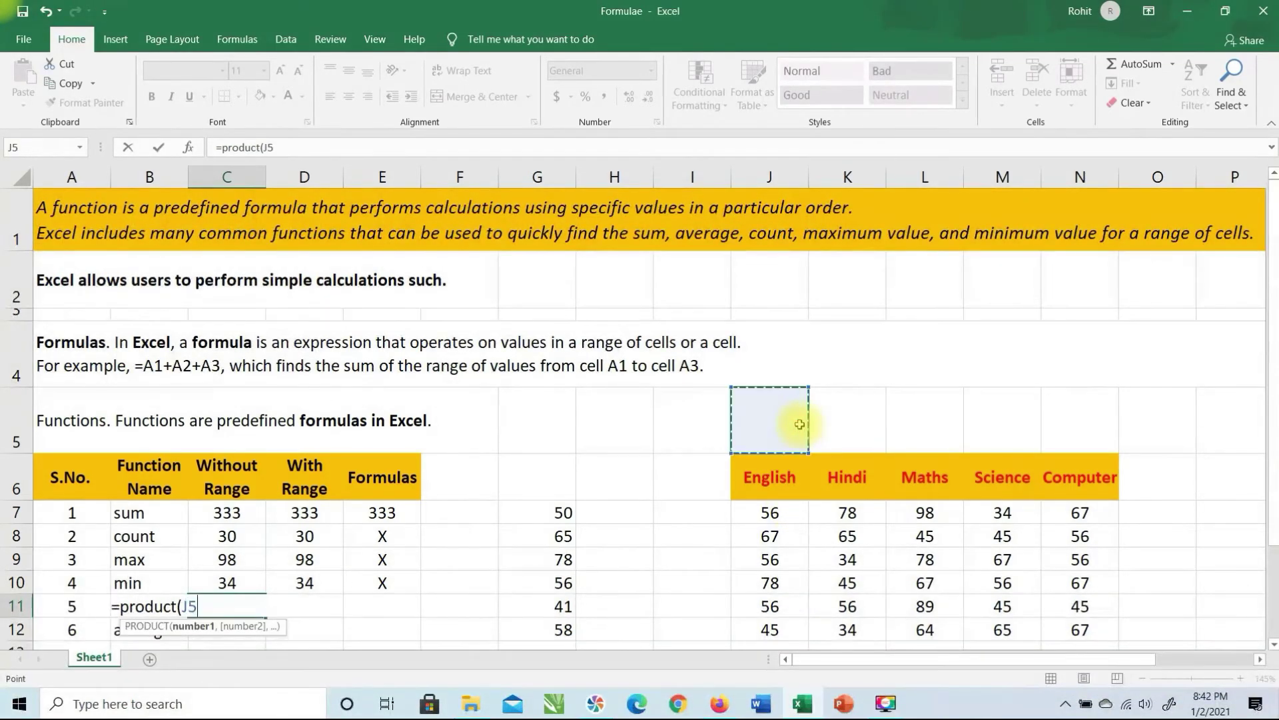
key("Return")
Step: Enter the sample numbers 2, 1, 2, 3 and 10 in J5 to N5, above the subject headings
left_click(777, 421)
type("2")
left_click(831, 423)
type("1")
left_click(928, 423)
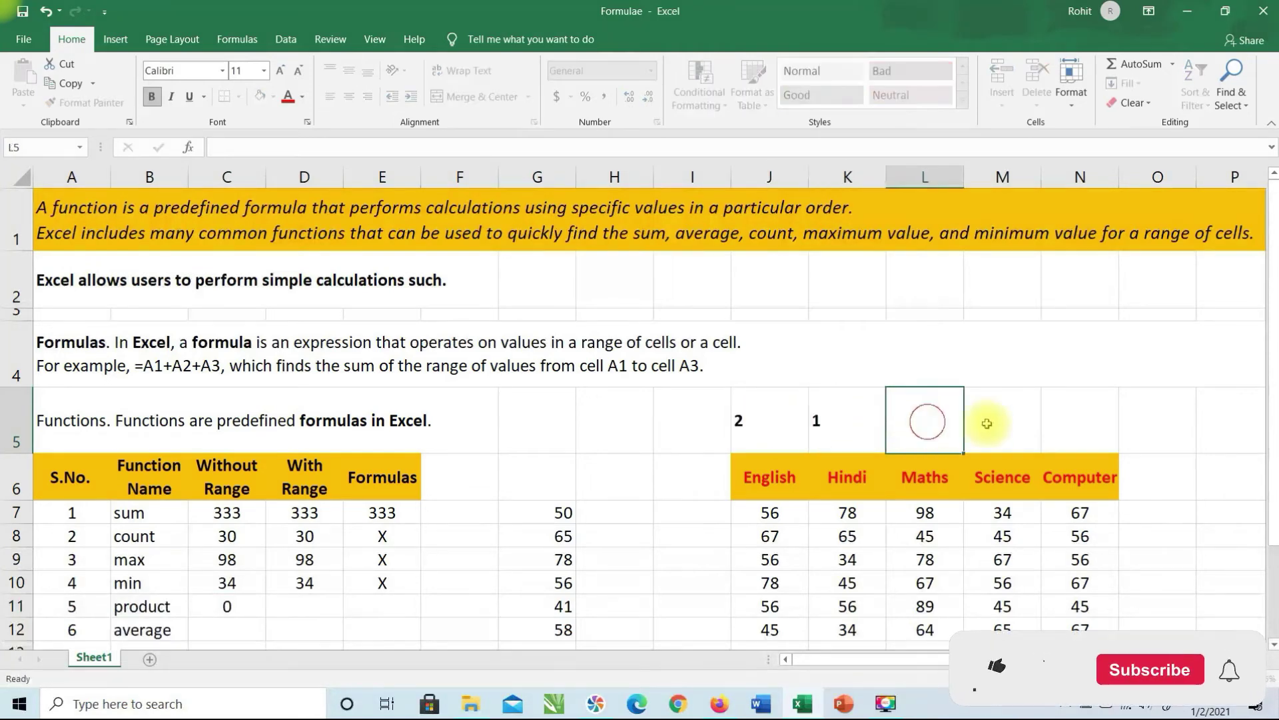
type("2")
left_click(998, 424)
type("3")
left_click(1082, 426)
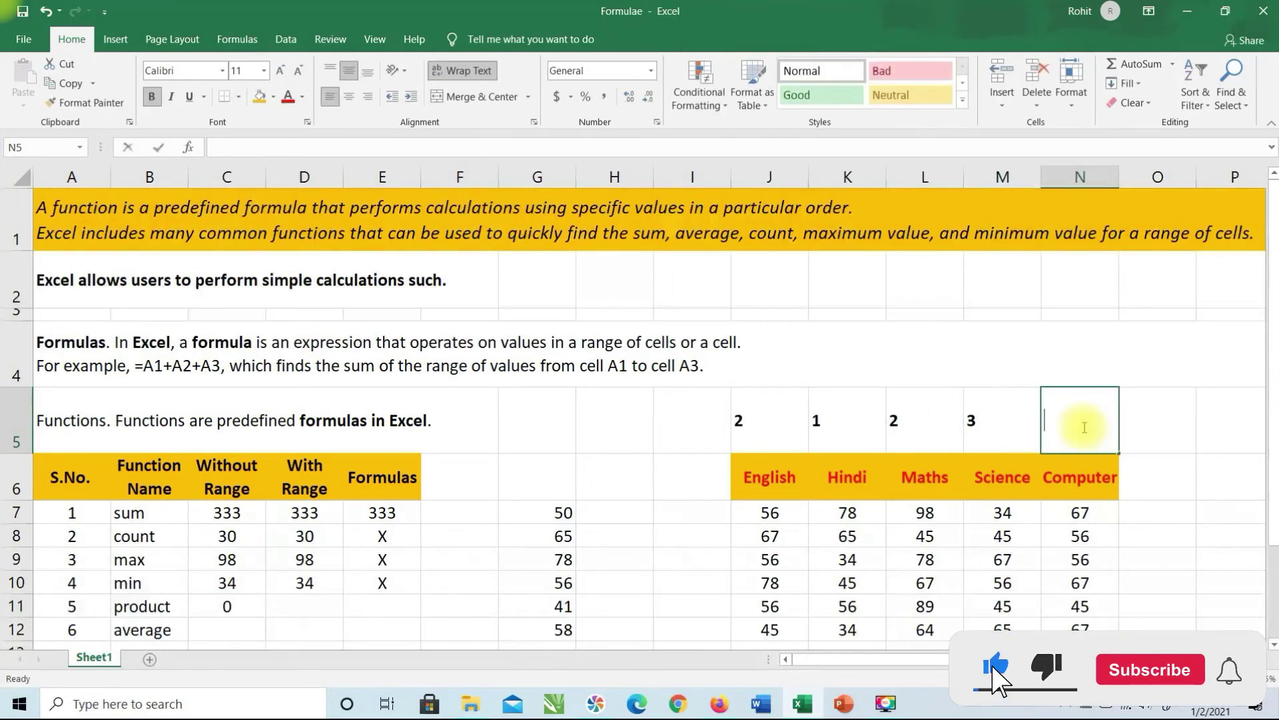
type("10")
key("Return")
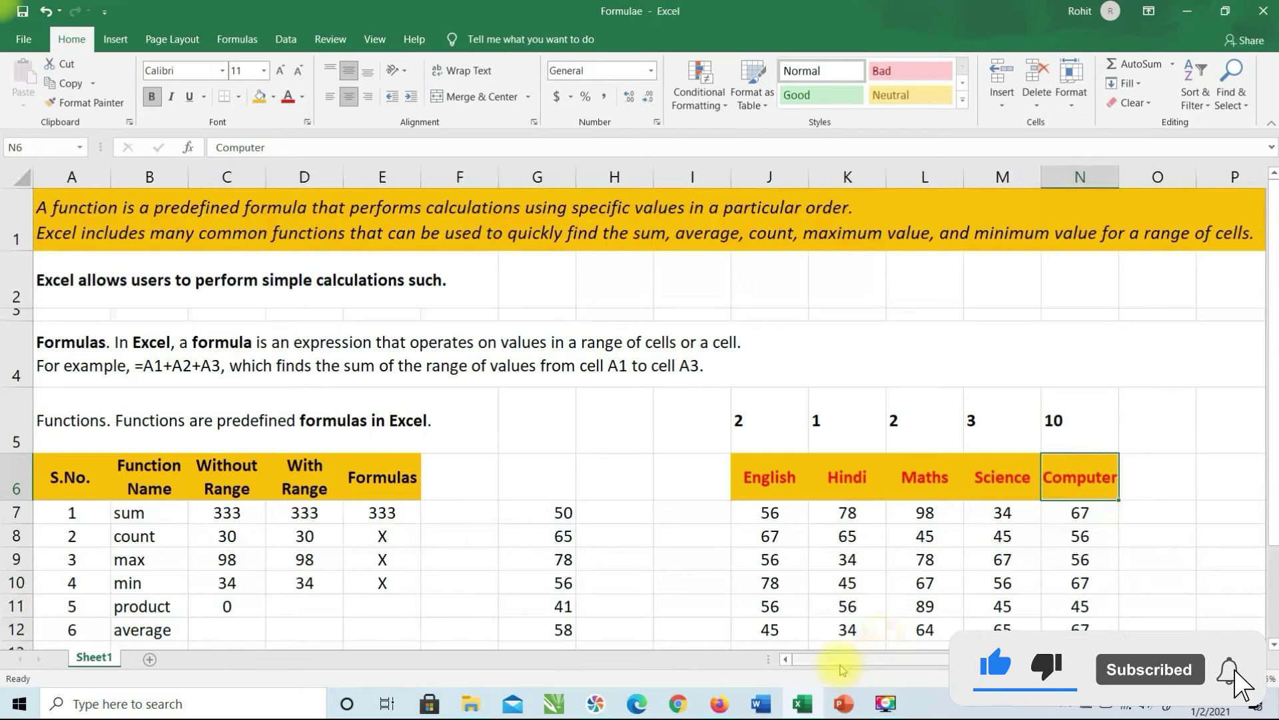
Step: Replace the reference in C11's product formula with the sample numbers' range, giving =PRODUCT(J5:N5)
left_click(223, 606)
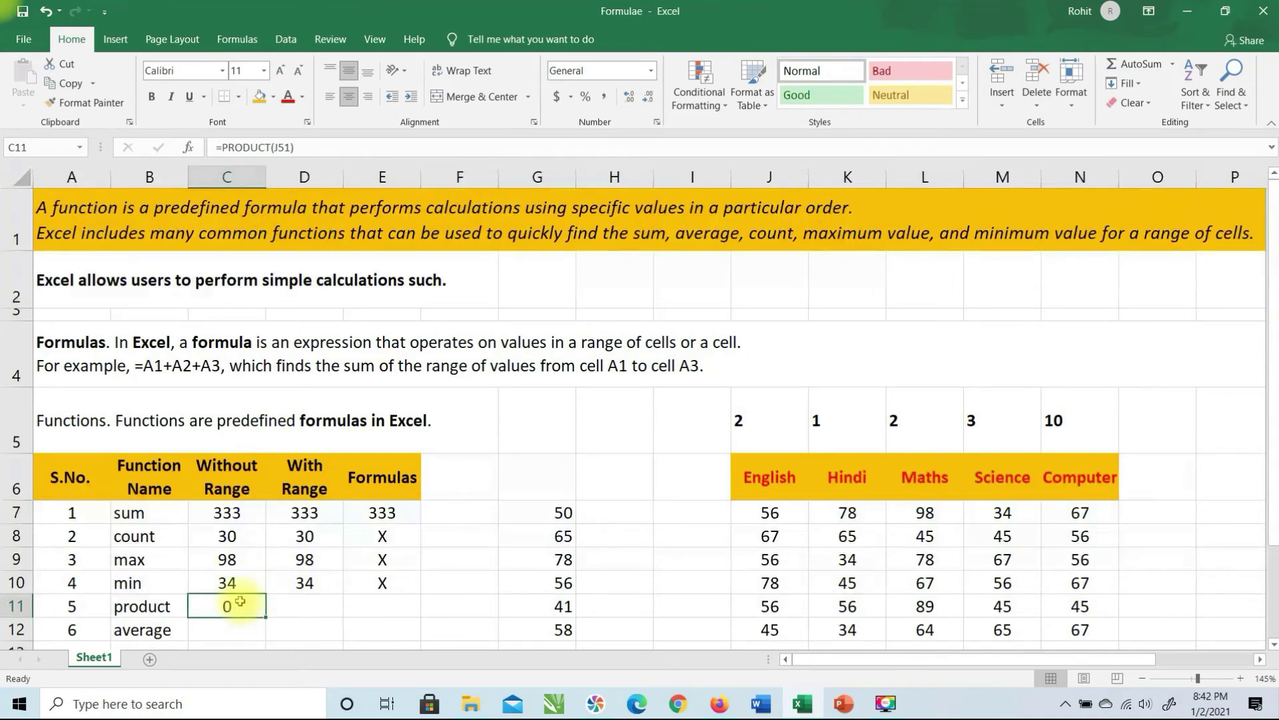
key("F2")
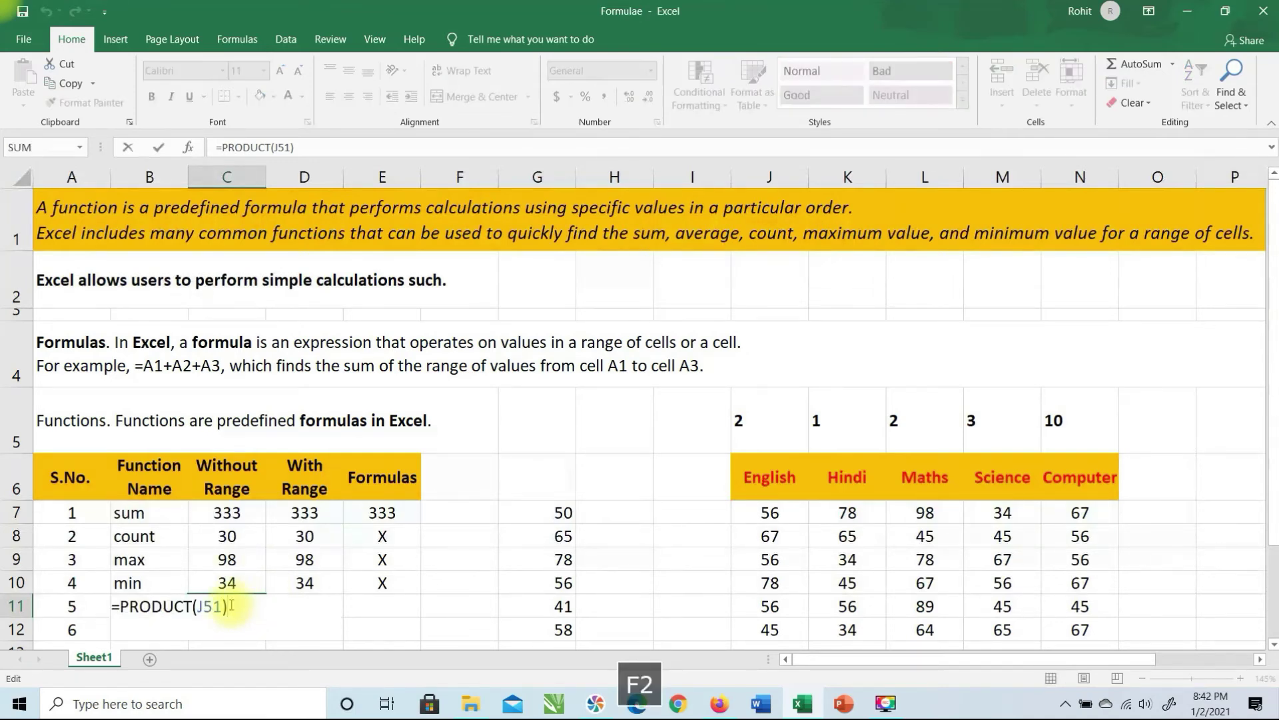
left_click(215, 607)
key("Delete")
key("BackSpace")
key("BackSpace")
left_click_drag(744, 435, 1071, 421)
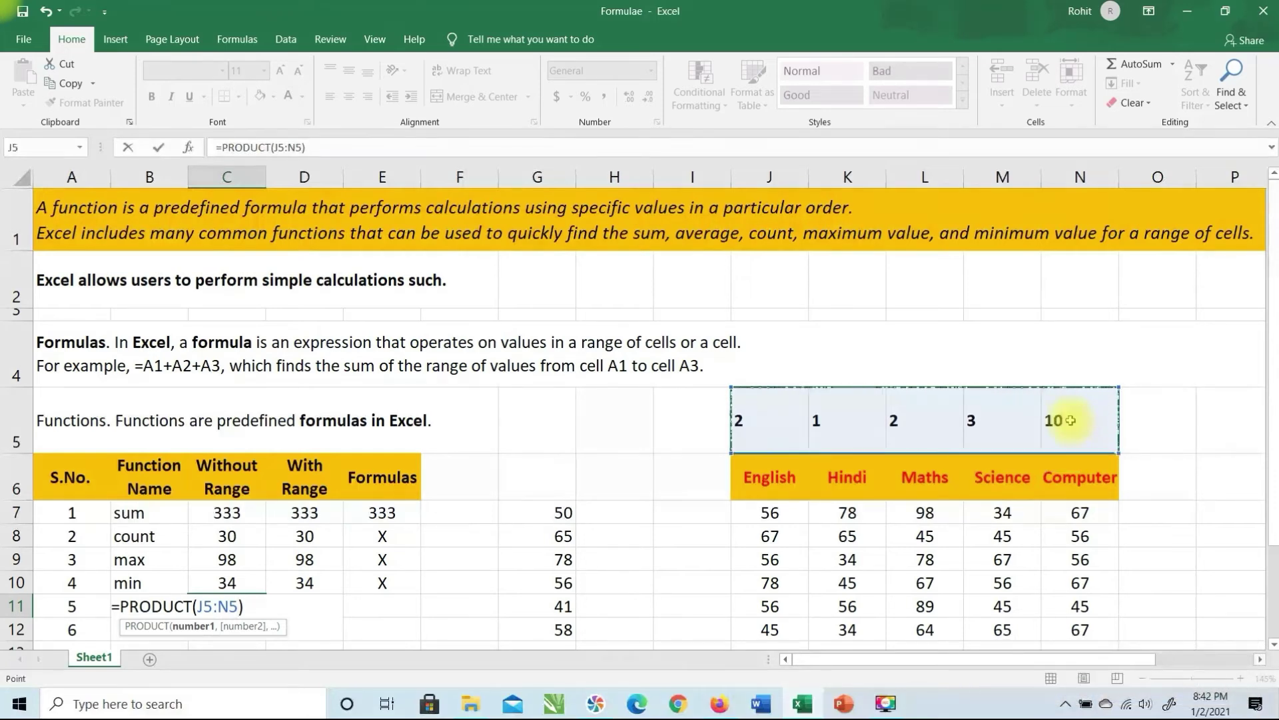
key("Return")
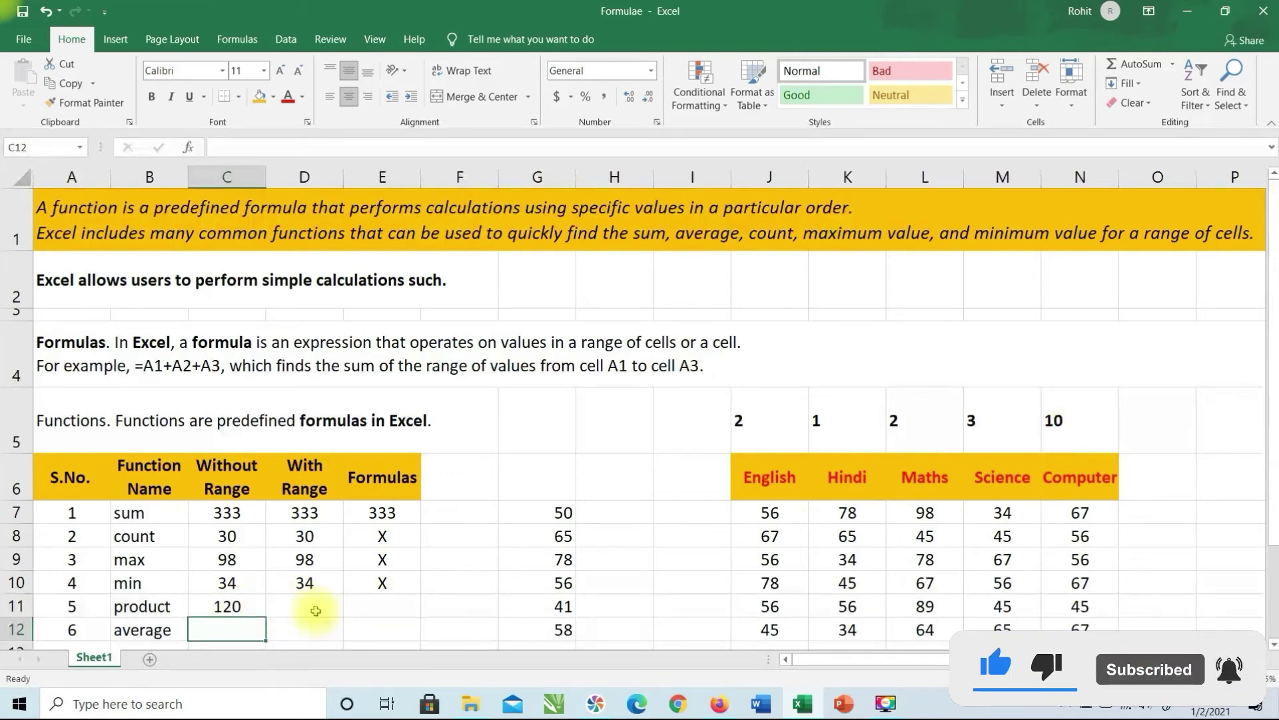
Step: Change C11's formula to separate references, =PRODUCT(J5,K5,L5,M5,N5), accepting the proposed parenthesis correction
left_click(227, 607)
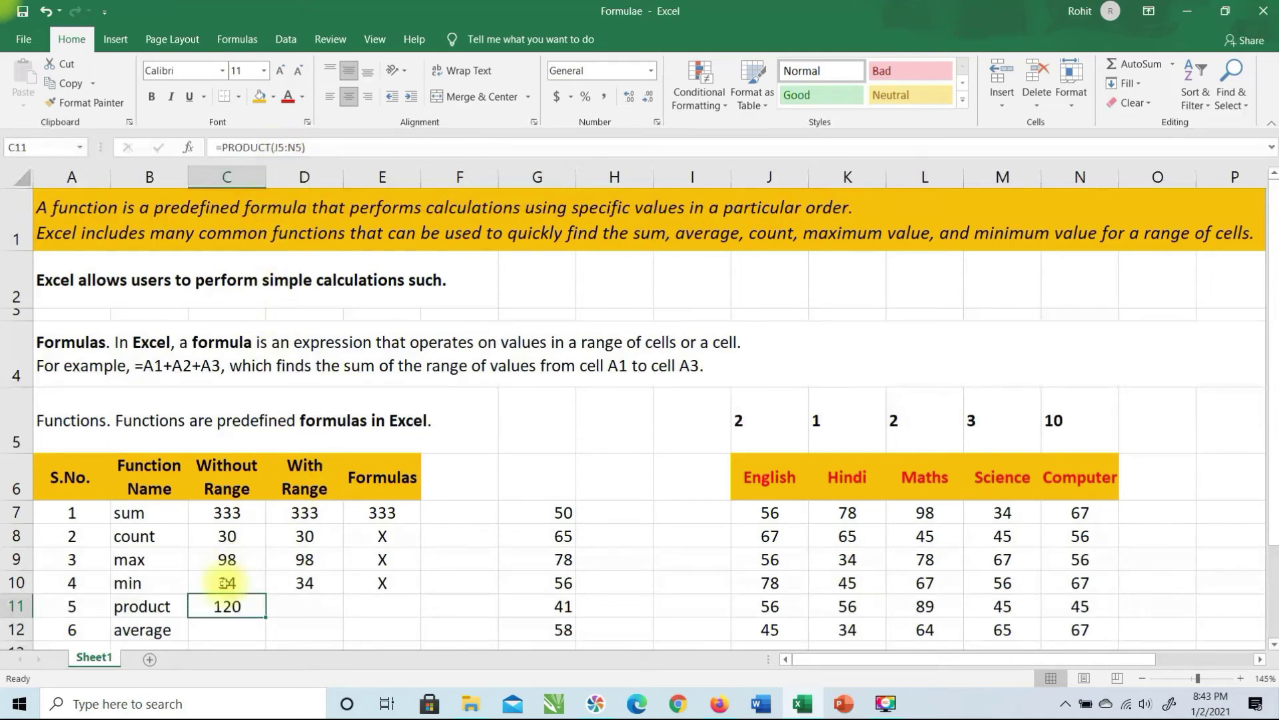
key("F2")
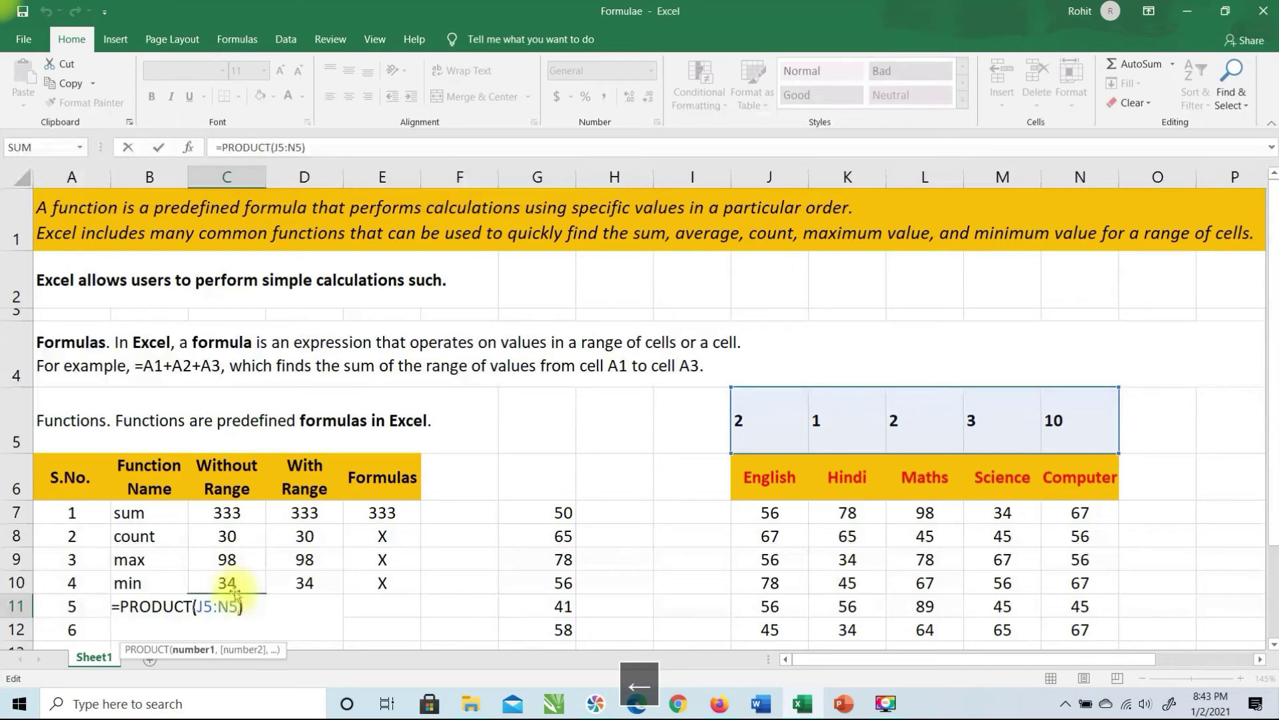
key("BackSpace")
key("BackSpace")
key("BackSpace")
type(",")
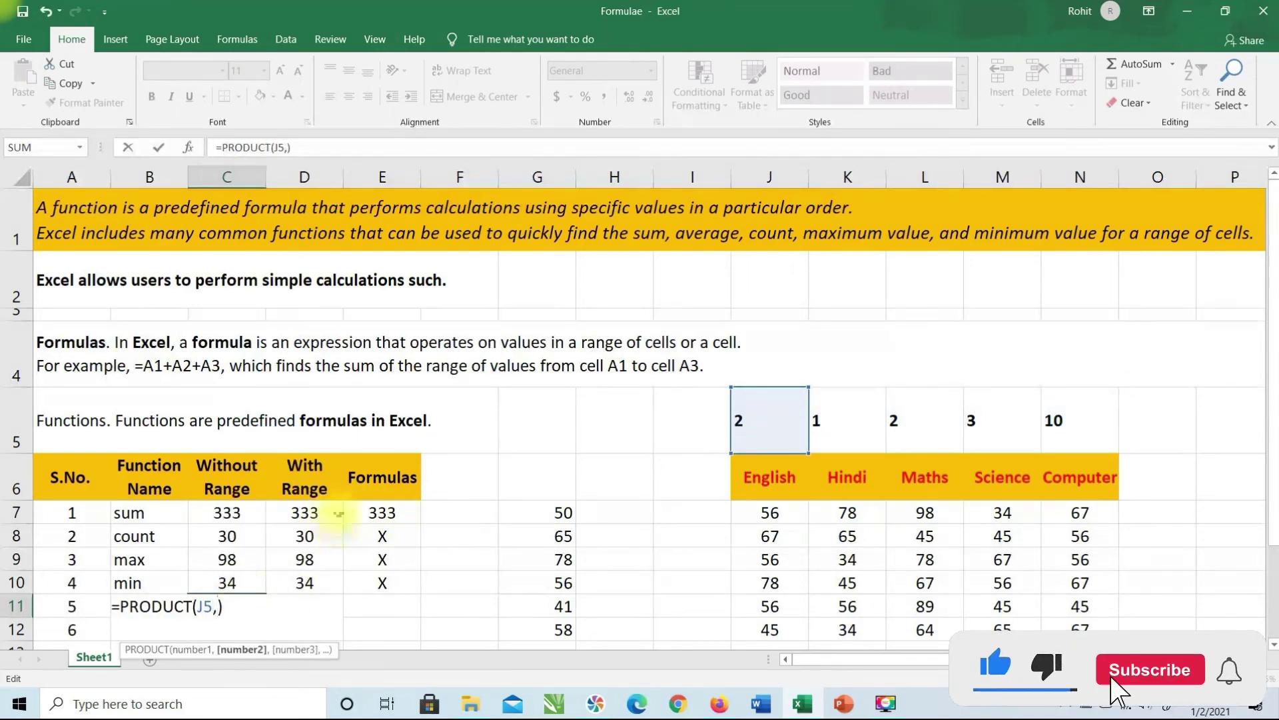
left_click(849, 425)
type(",")
left_click(919, 422)
type(",")
left_click(983, 424)
type(",")
left_click(1069, 432)
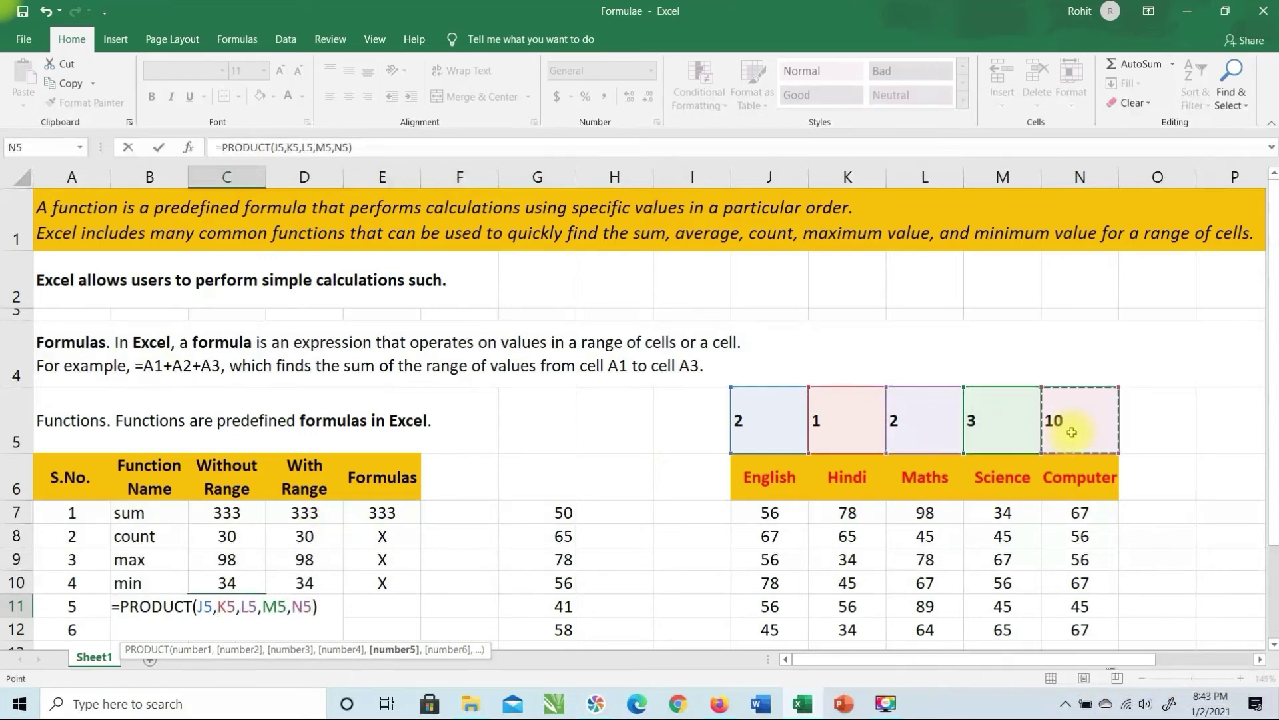
type(")")
key("Return")
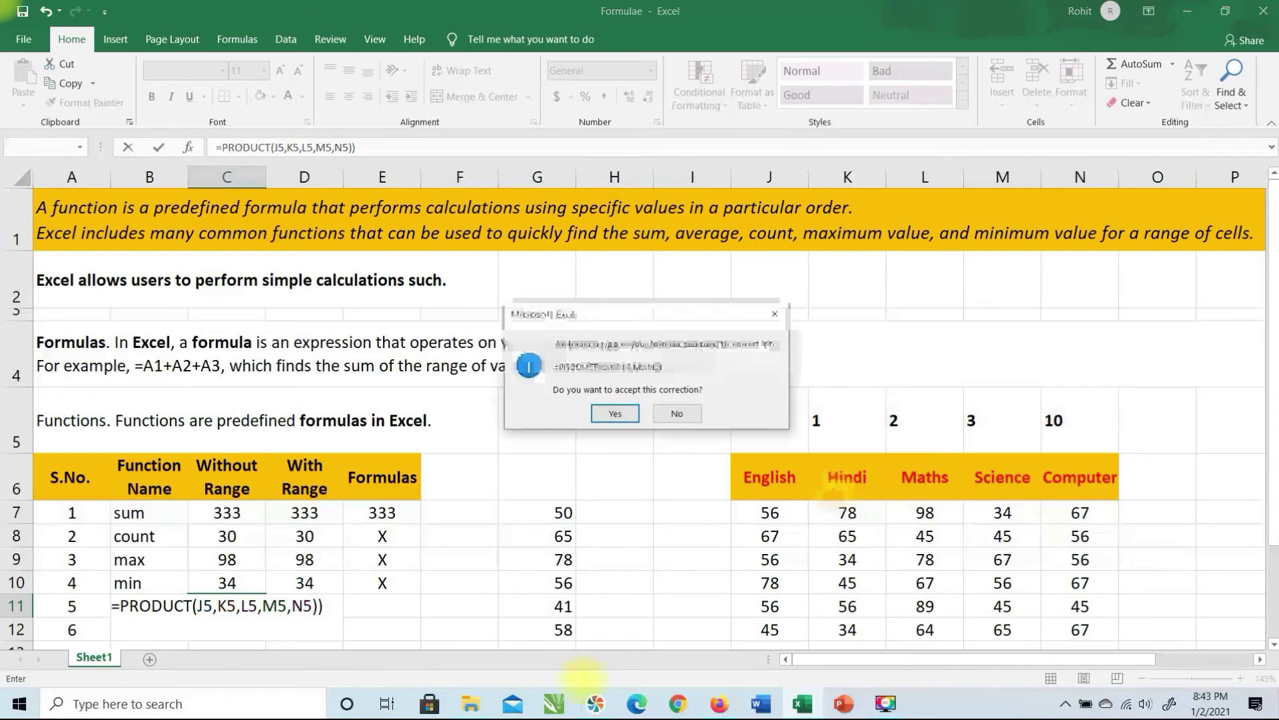
left_click(613, 414)
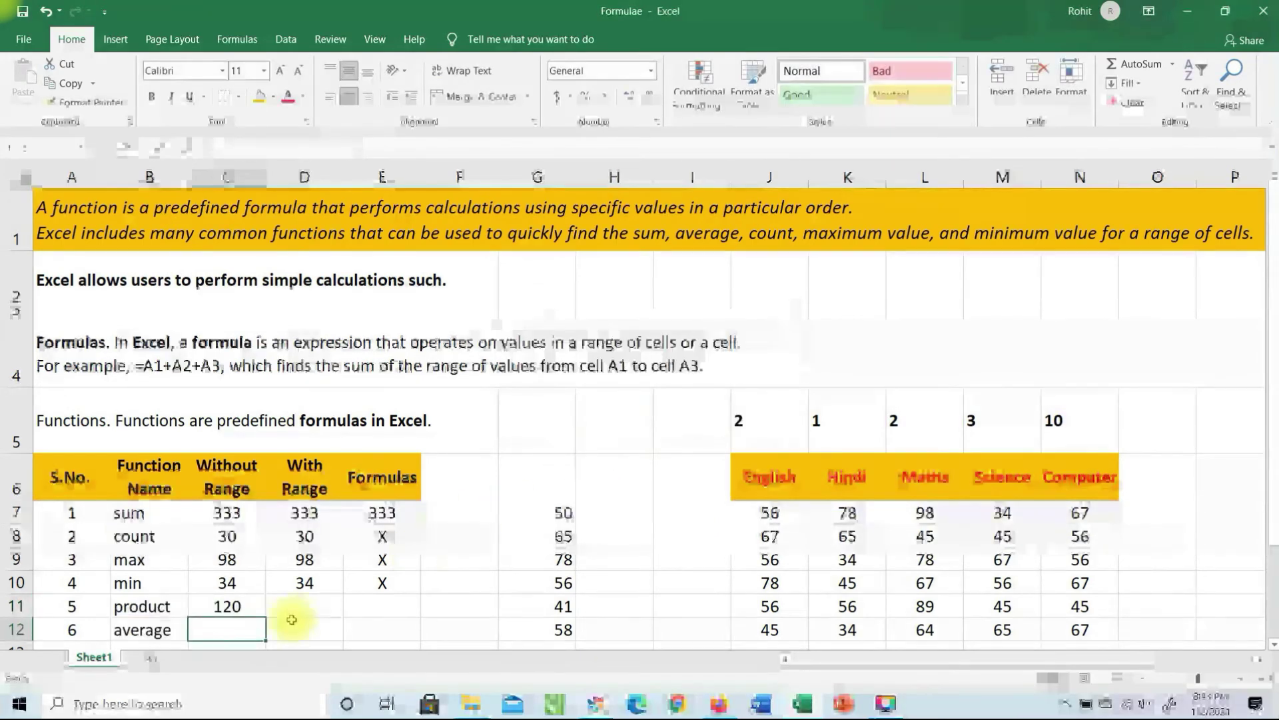
Step: Enter =product(J5:N5) in D11 to multiply the sample numbers as a range
left_click(303, 605)
type("=")
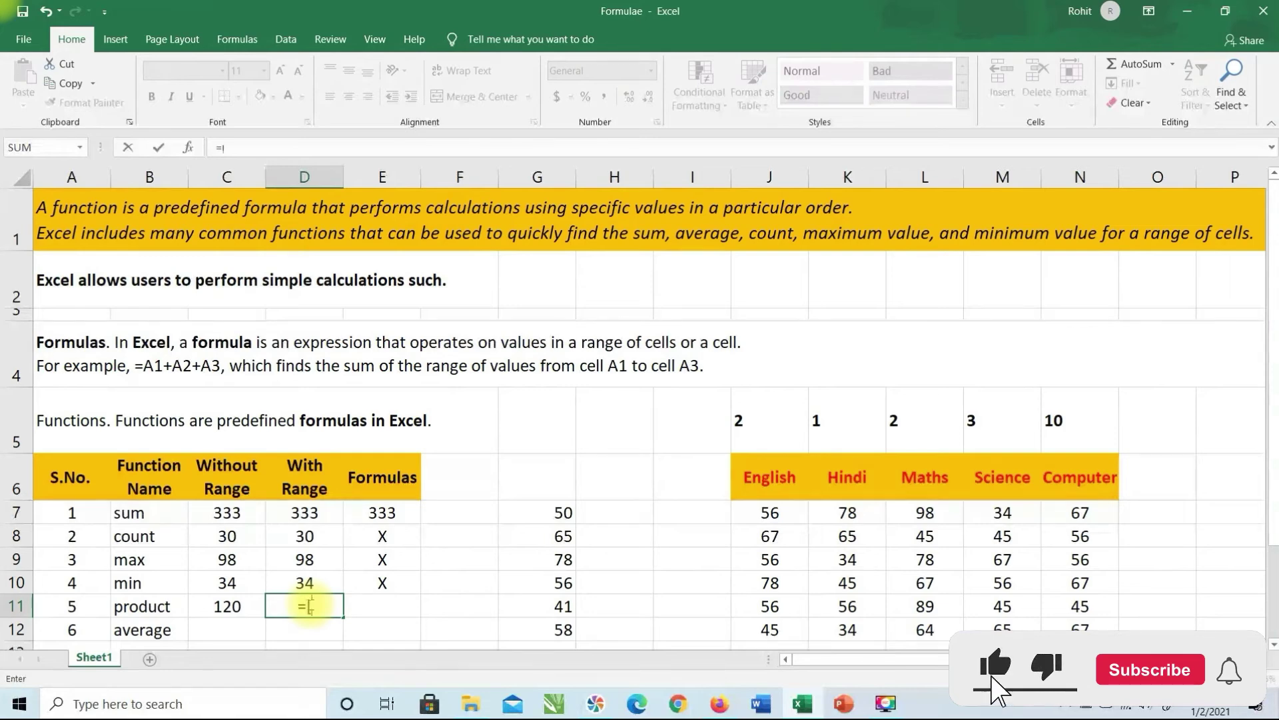
type("product(")
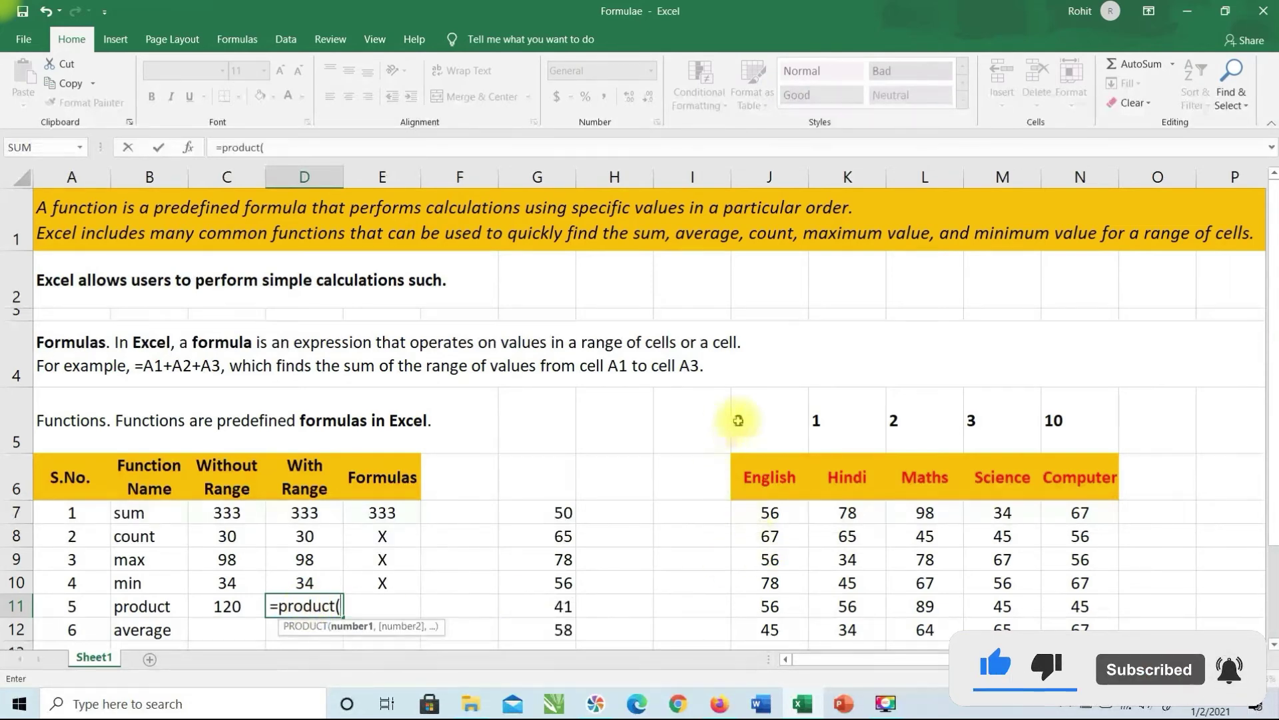
left_click_drag(738, 420, 1049, 412)
type(")")
key("Return")
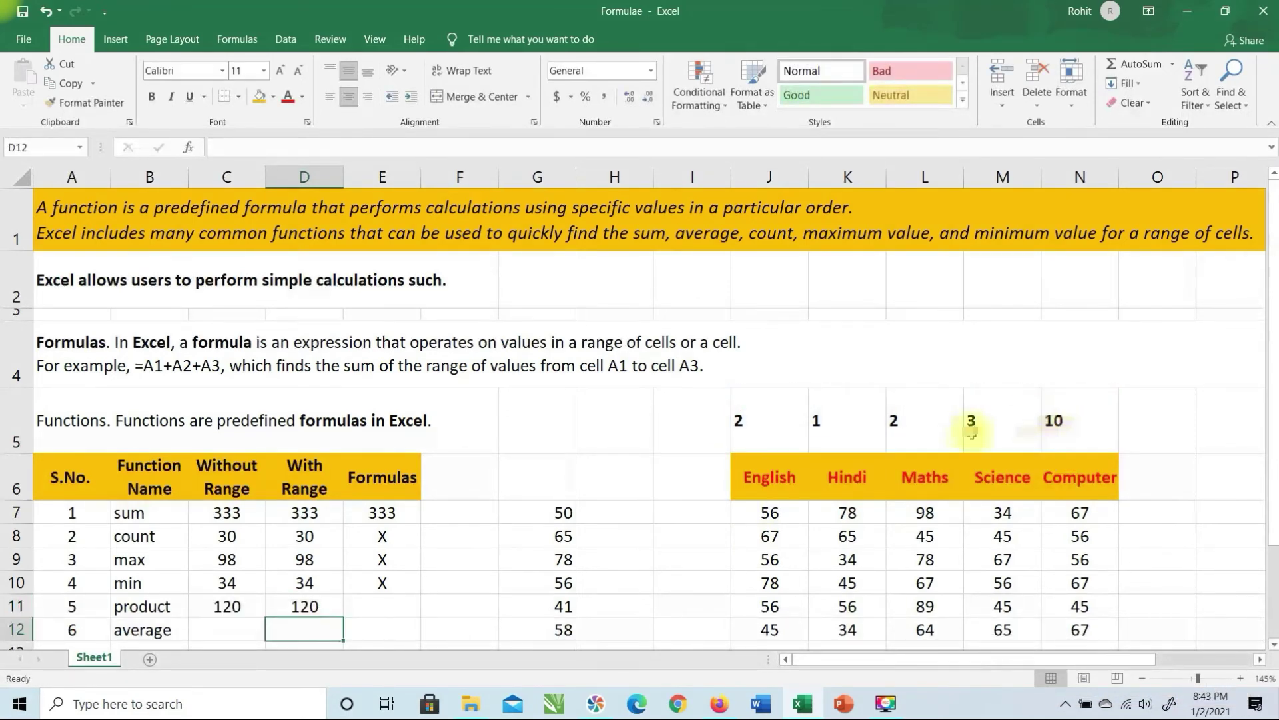
Step: Enter =J5*K5*L5*M5*N5 in E11 to multiply the sample numbers with a plain formula
left_click(393, 607)
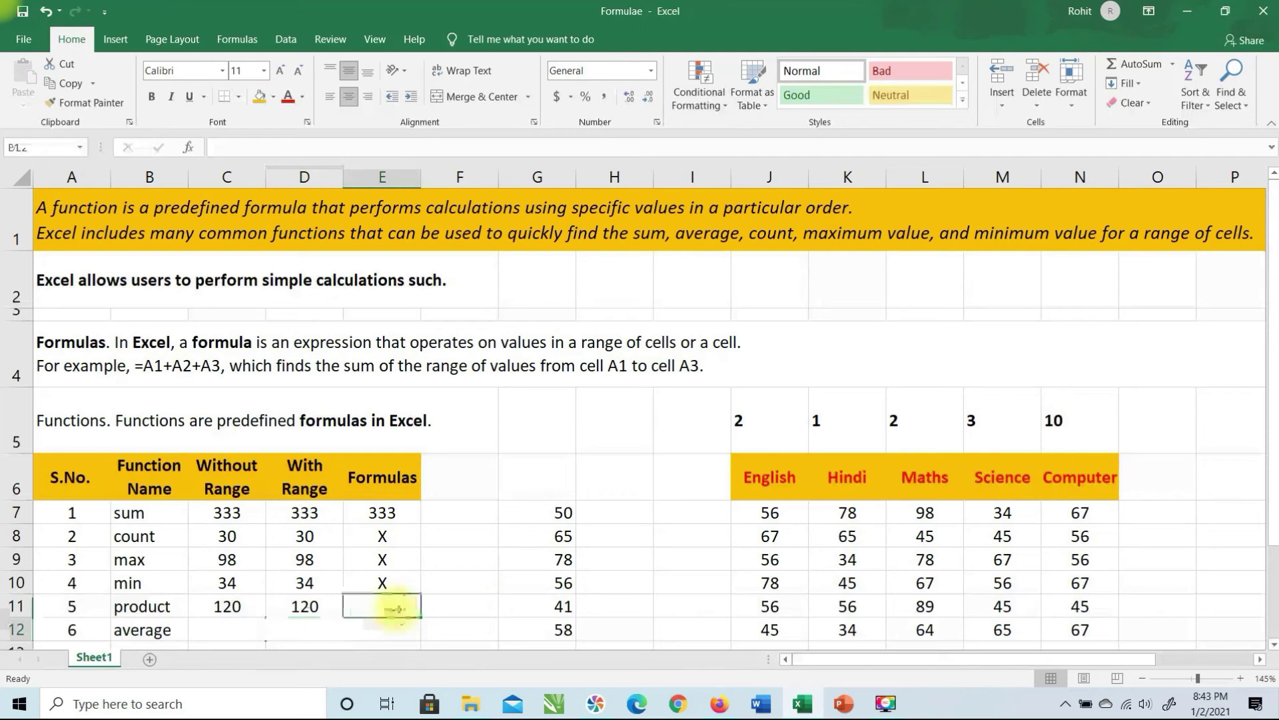
type("=")
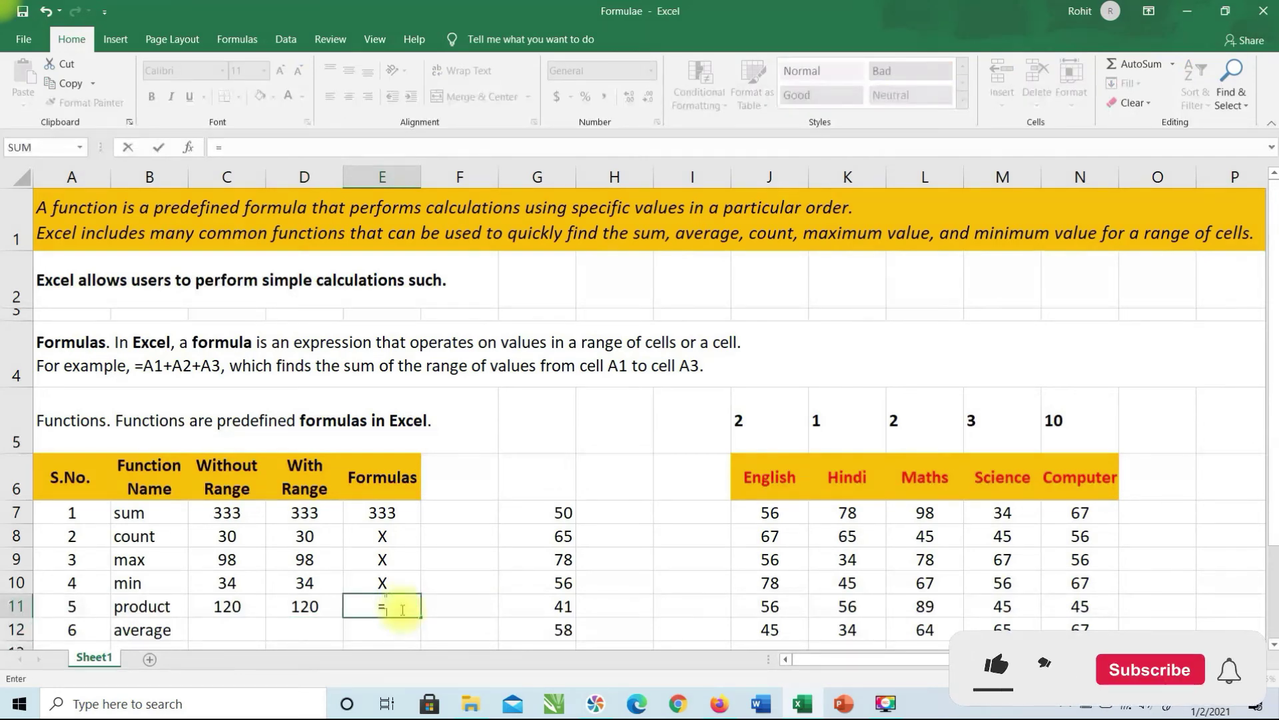
left_click(751, 424)
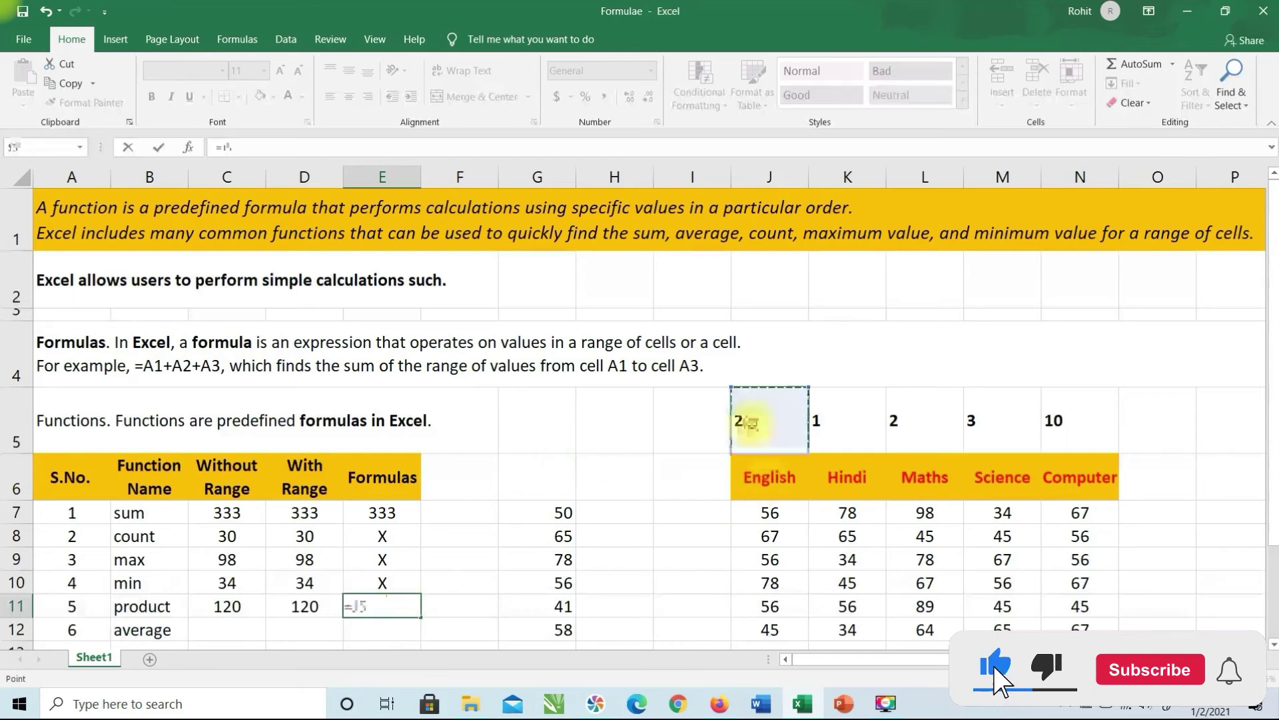
type("*")
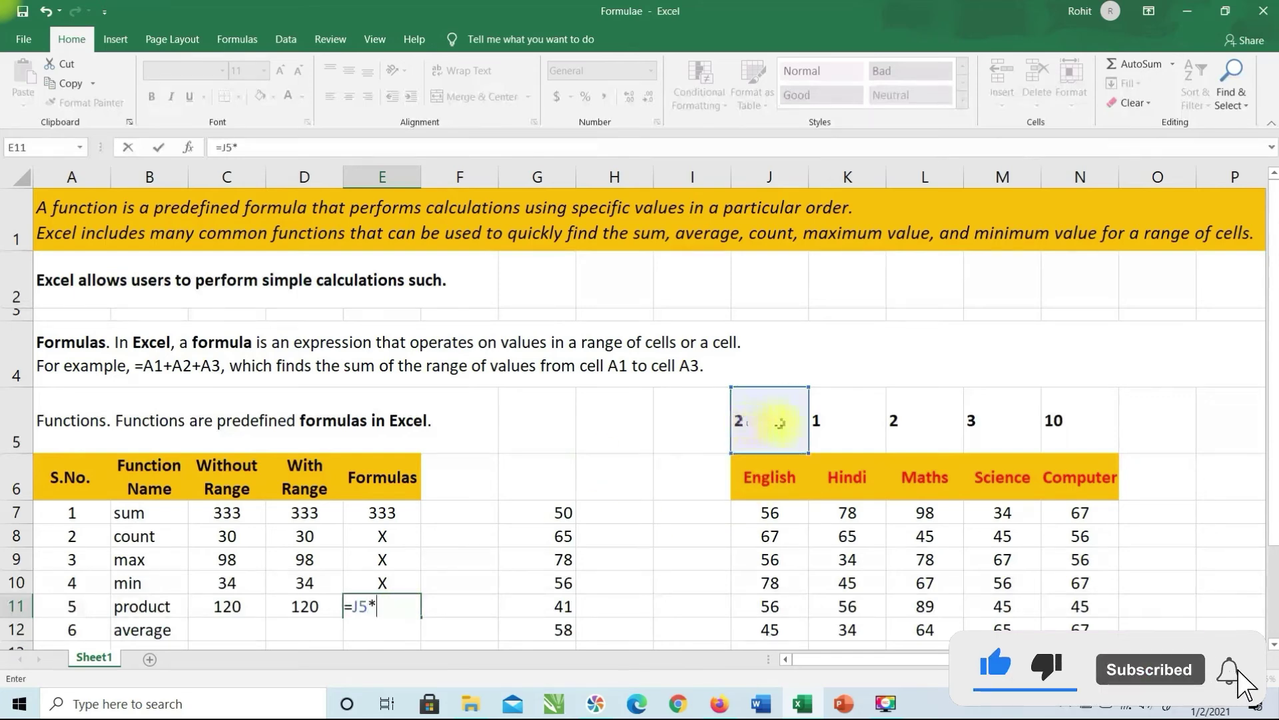
left_click(833, 421)
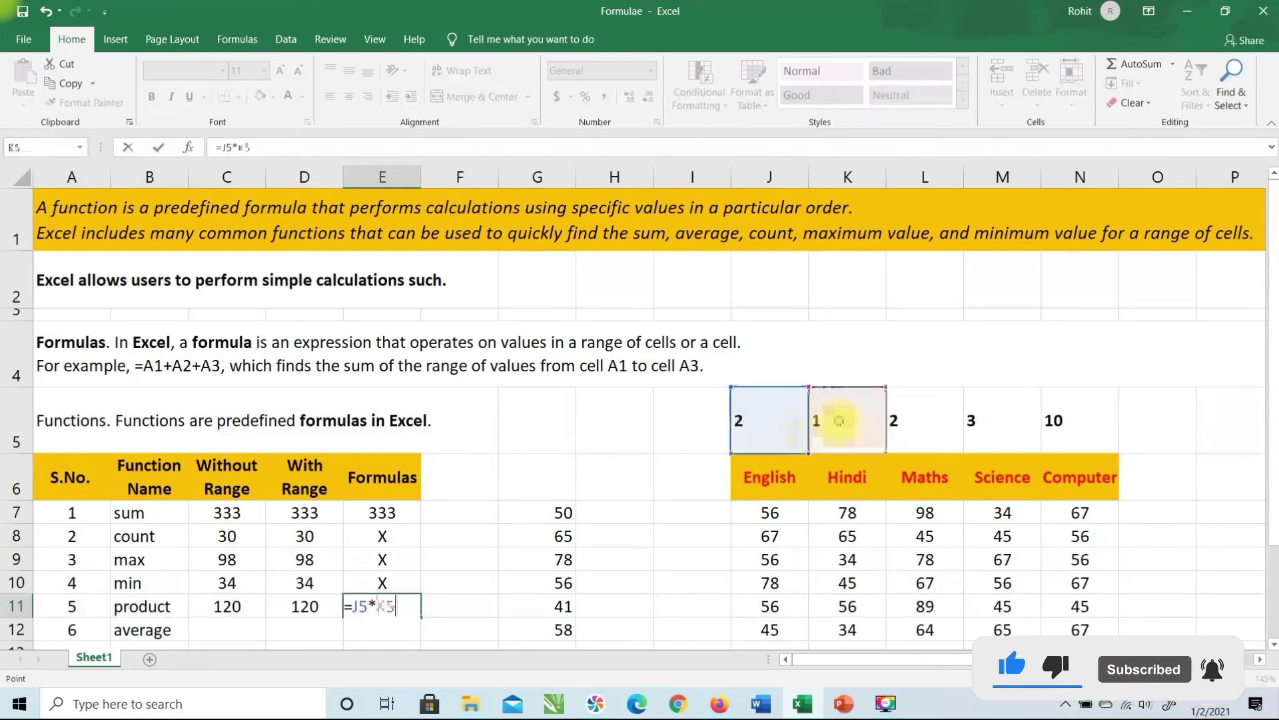
type("*")
left_click(903, 421)
type("*")
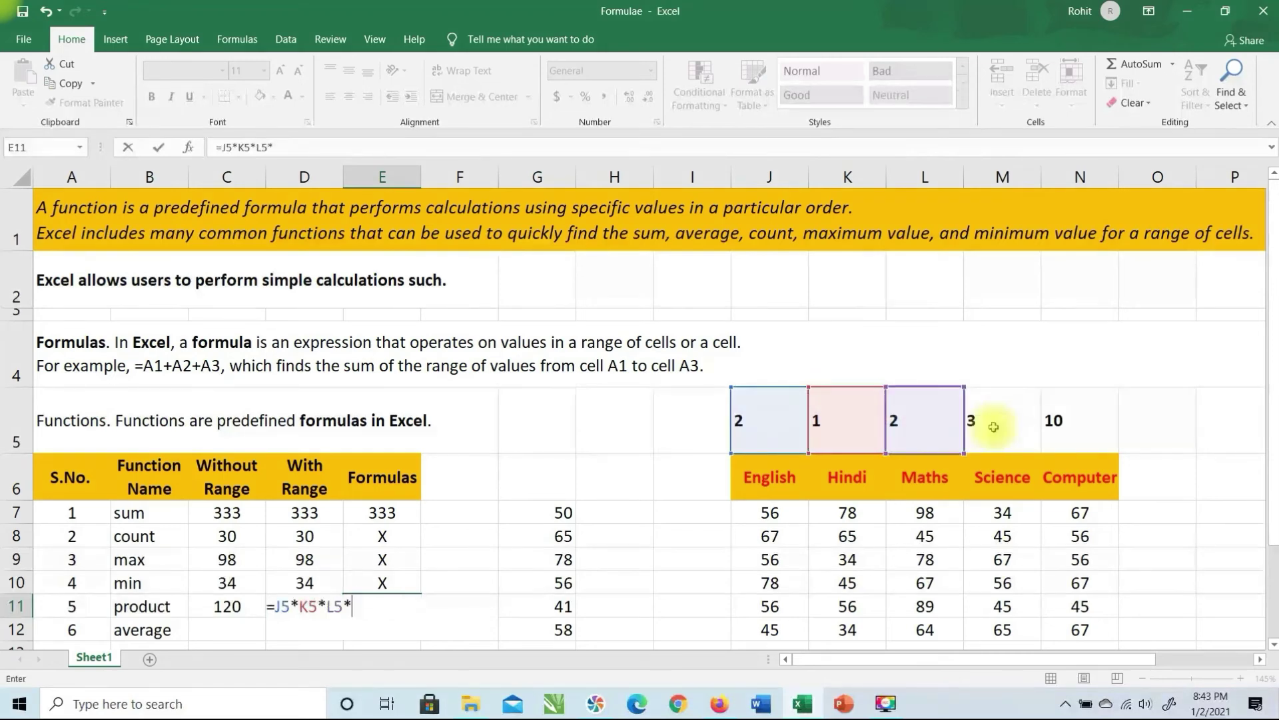
left_click(985, 419)
type("*")
left_click(1057, 421)
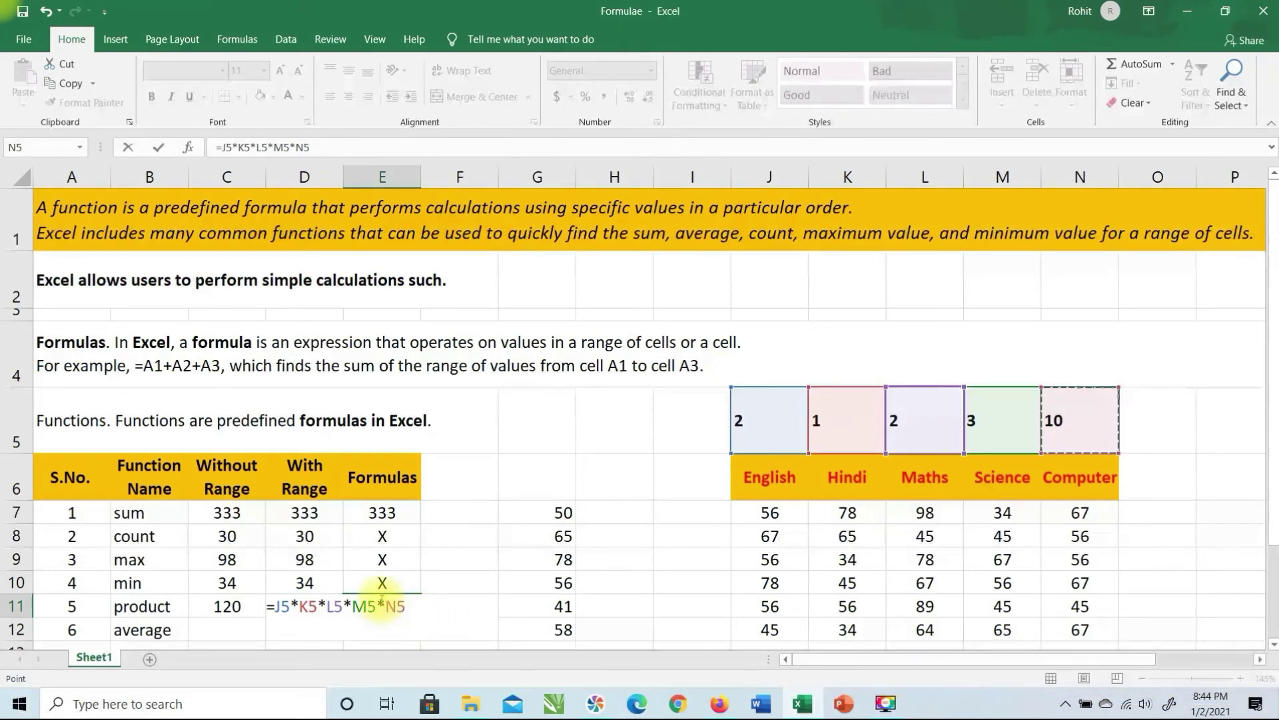
key("Return")
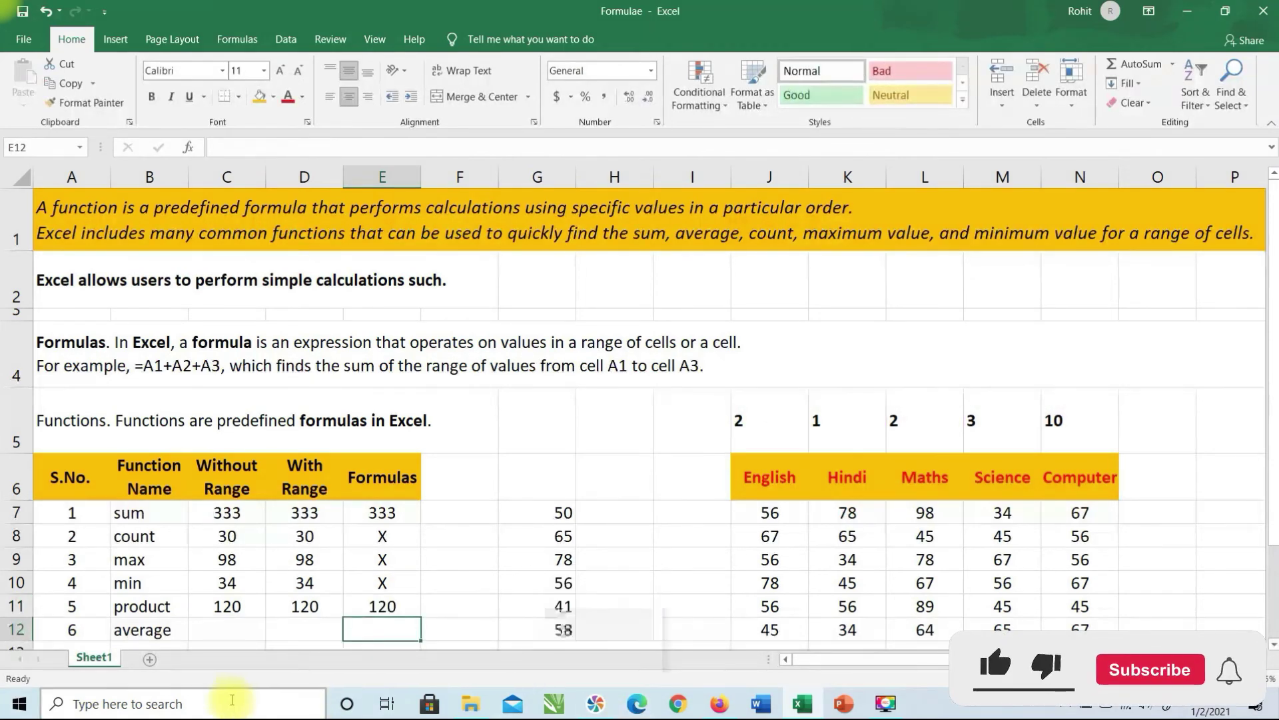
Step: Examine the six numbers in G7 to G12 one by one as source data for the average row
scroll(214, 629, "down", 2)
scroll(196, 491, "up", 1)
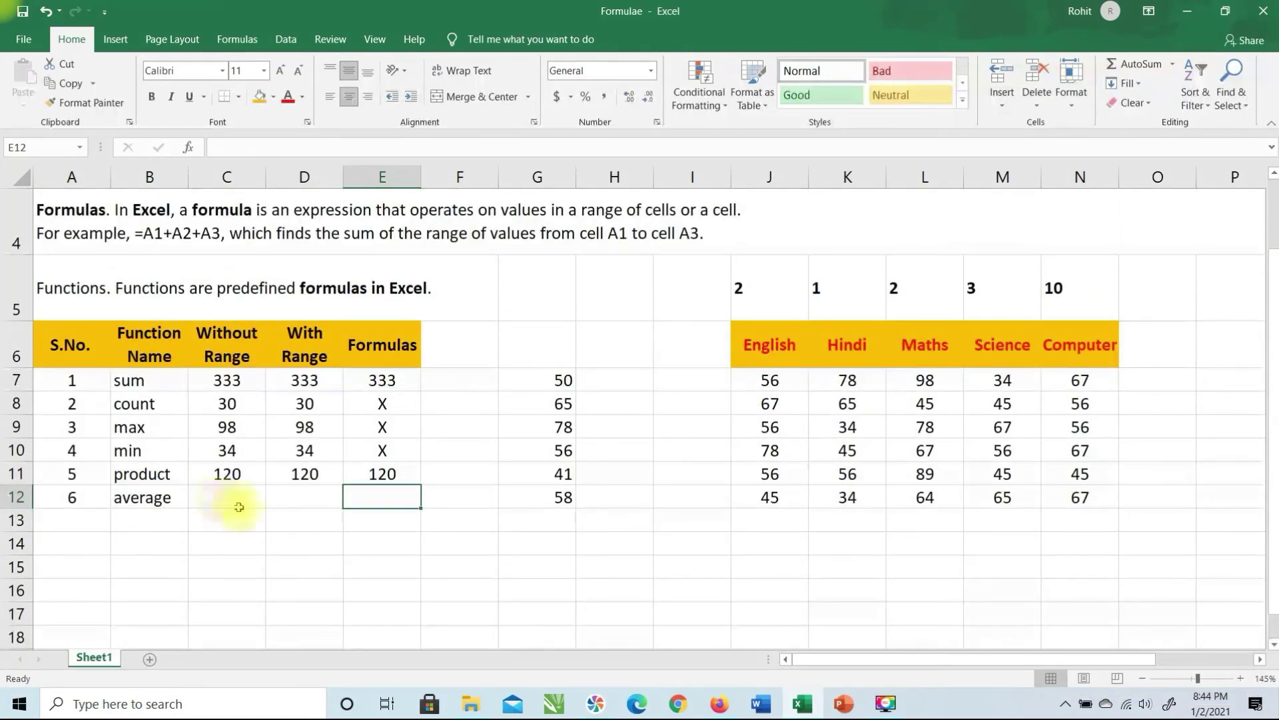
left_click_drag(546, 377, 533, 499)
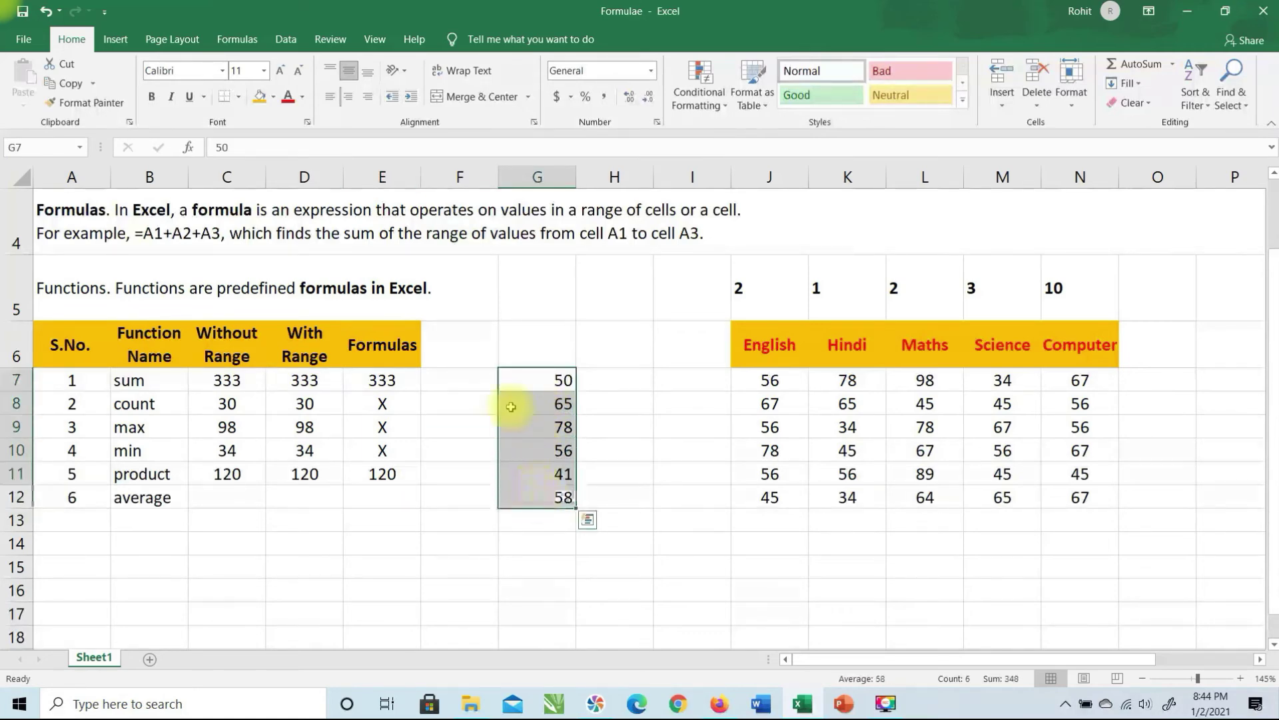
left_click(513, 379)
left_click(532, 407)
left_click(533, 428)
left_click(530, 450)
left_click(541, 476)
left_click(547, 501)
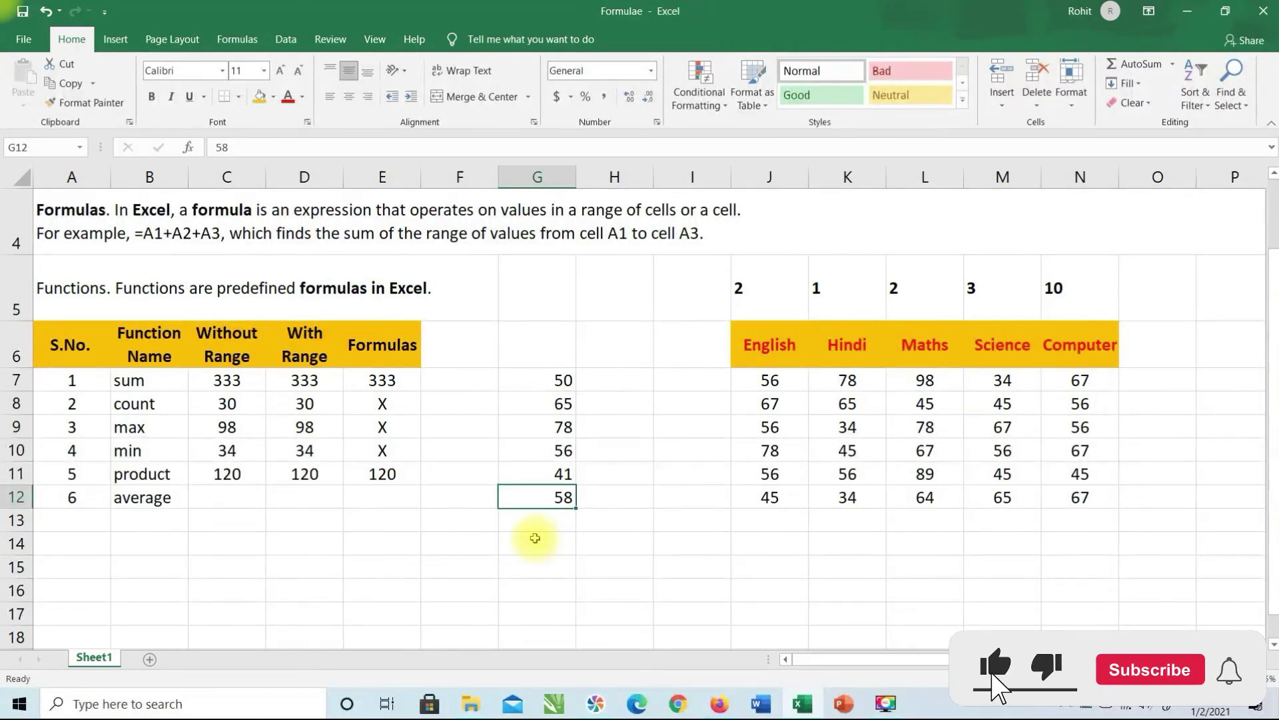
left_click_drag(553, 380, 537, 520)
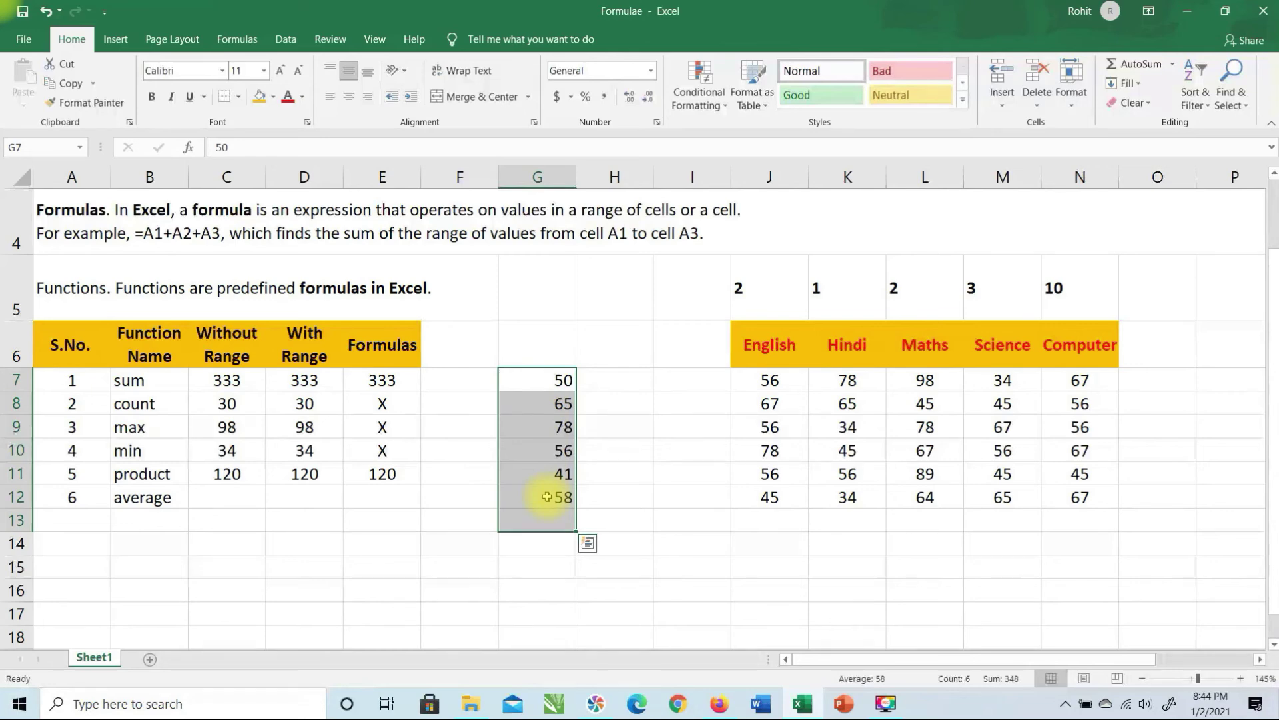
Step: Enter =average(G7,G8,G9,G10,G11,G12) in C12 to average the column G numbers through separate references
left_click(234, 498)
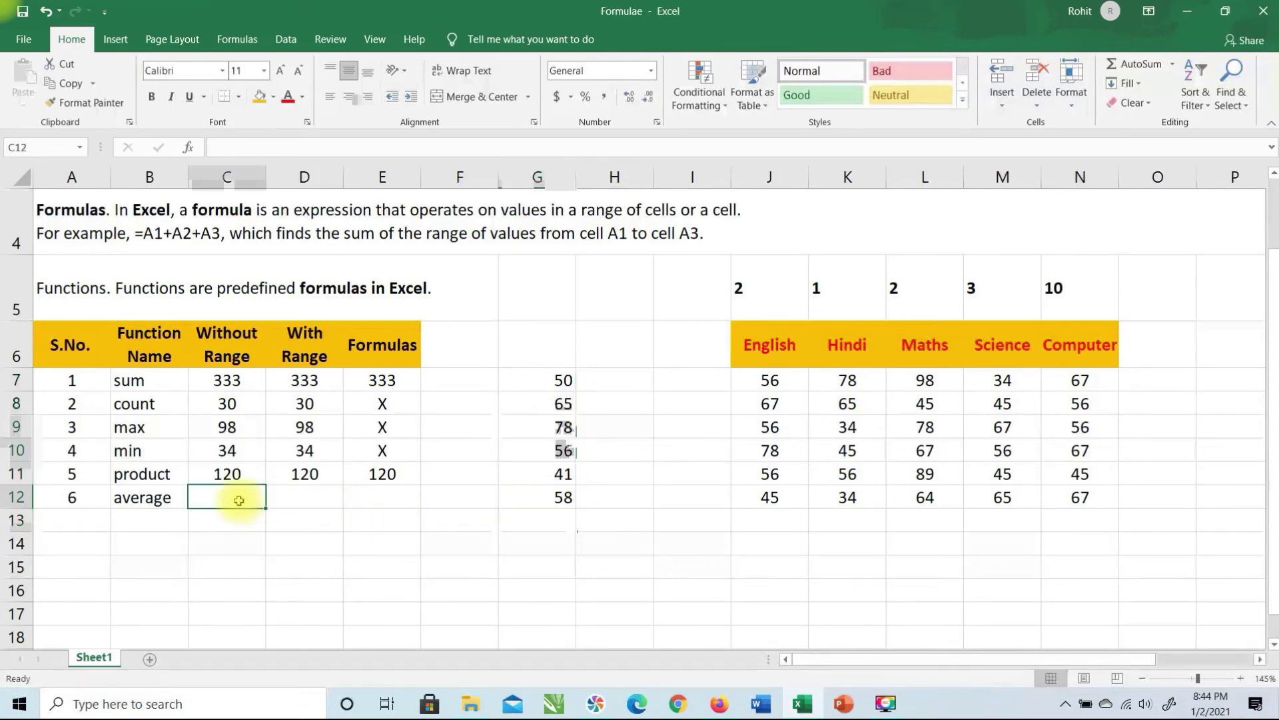
type("=")
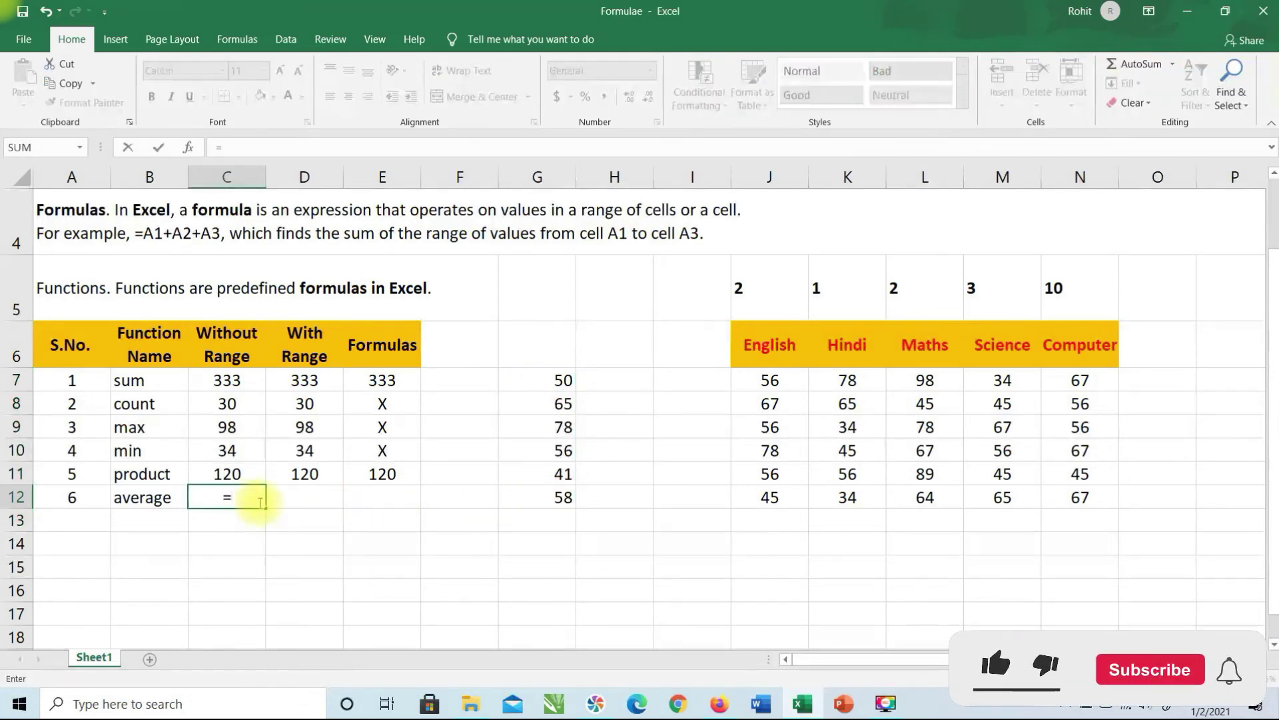
type("average")
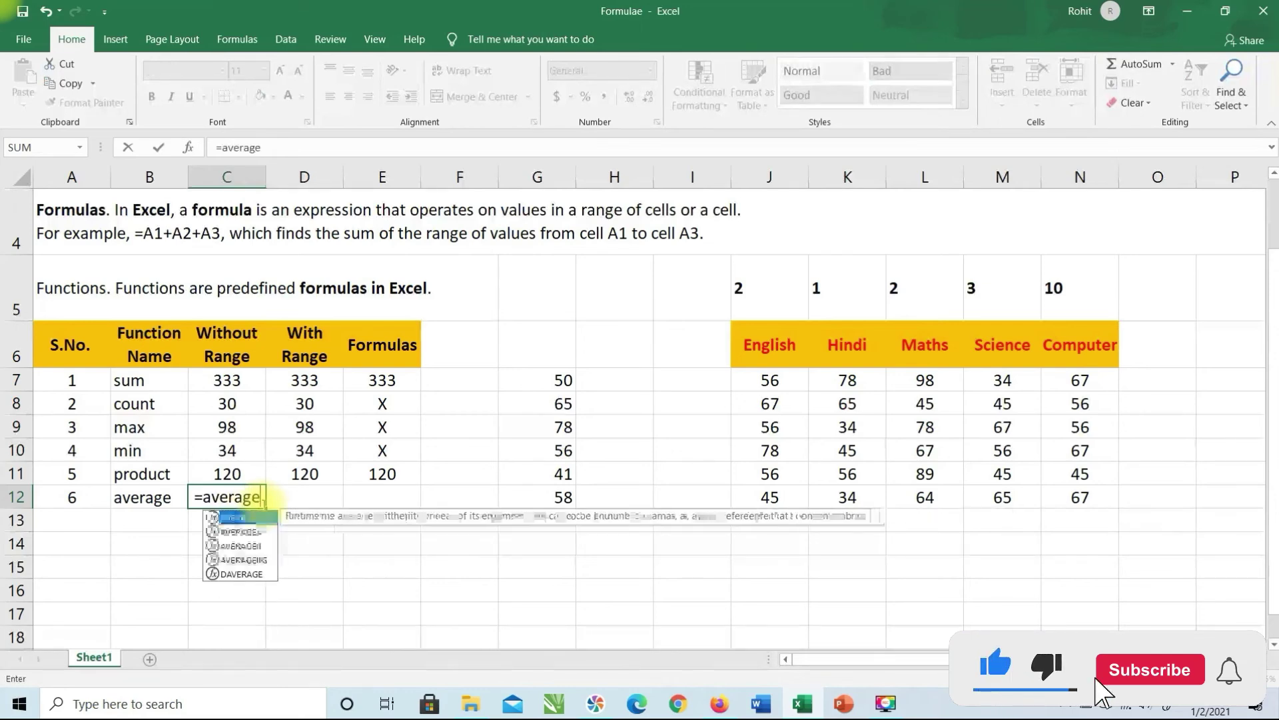
type("(")
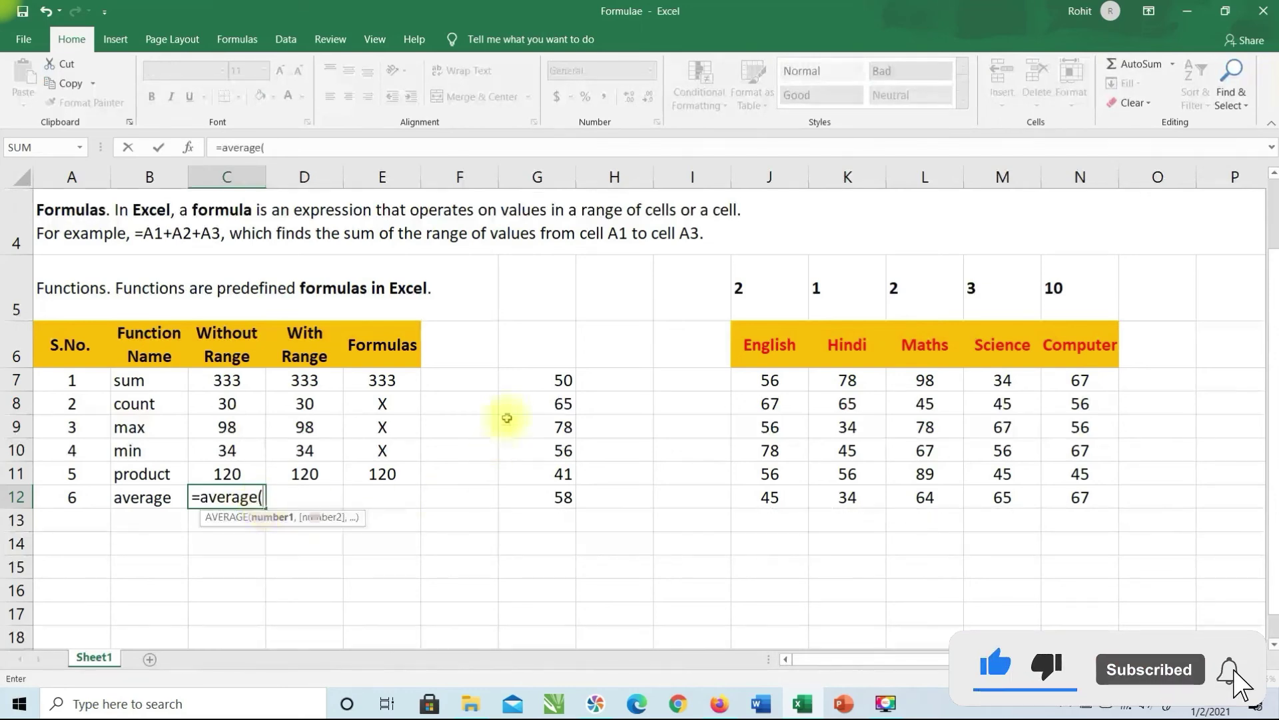
left_click(566, 378)
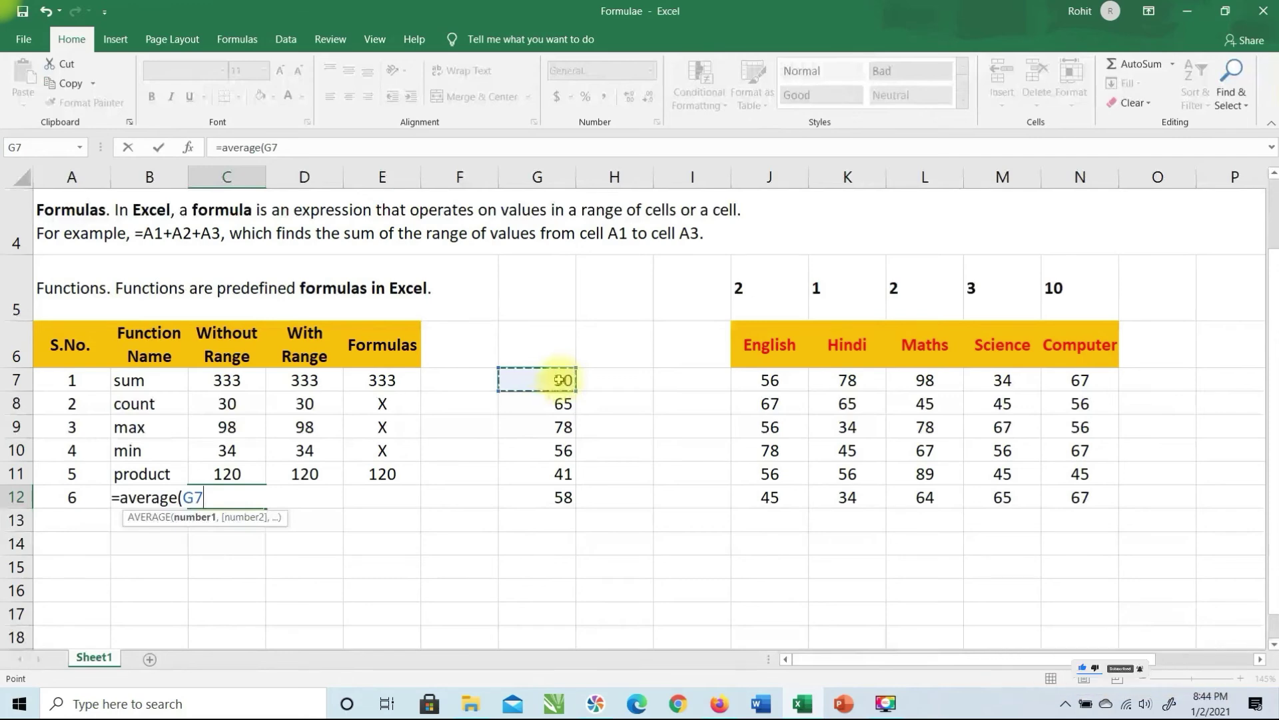
type(",")
left_click(556, 406)
type(",")
left_click(526, 427)
type(",")
left_click(549, 454)
type(",")
left_click(551, 473)
type(",")
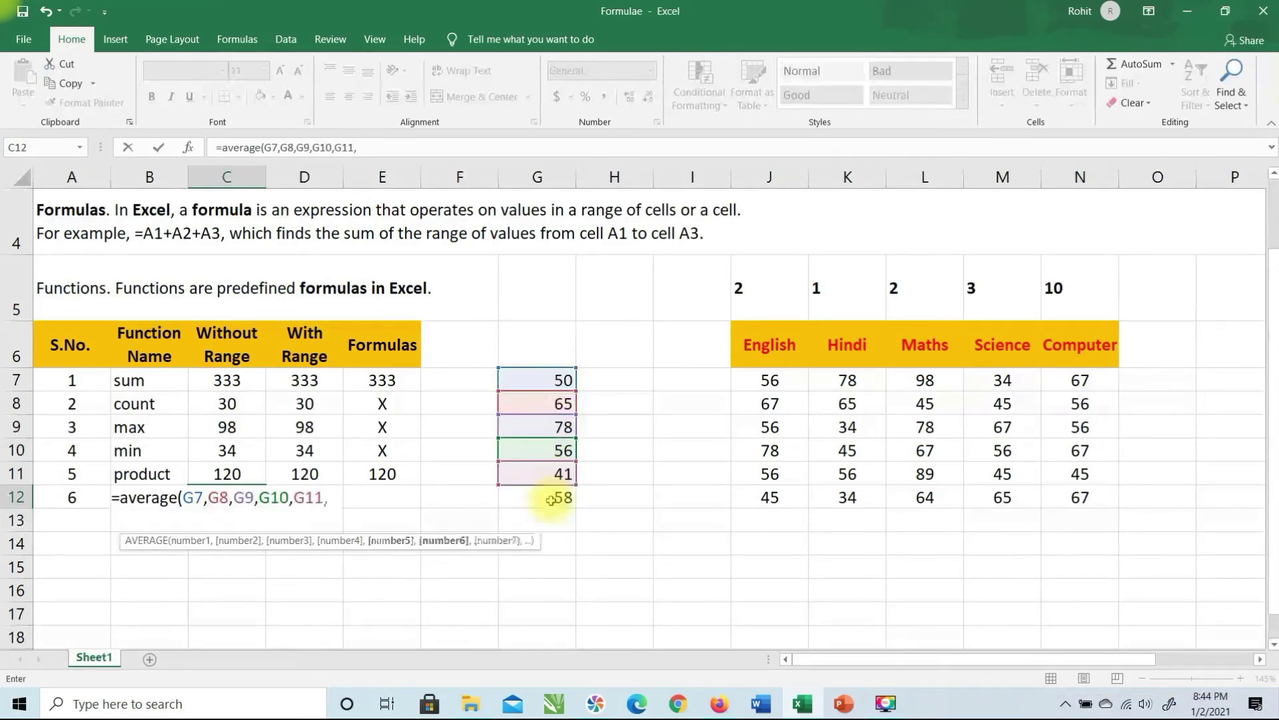
left_click(553, 498)
type(")")
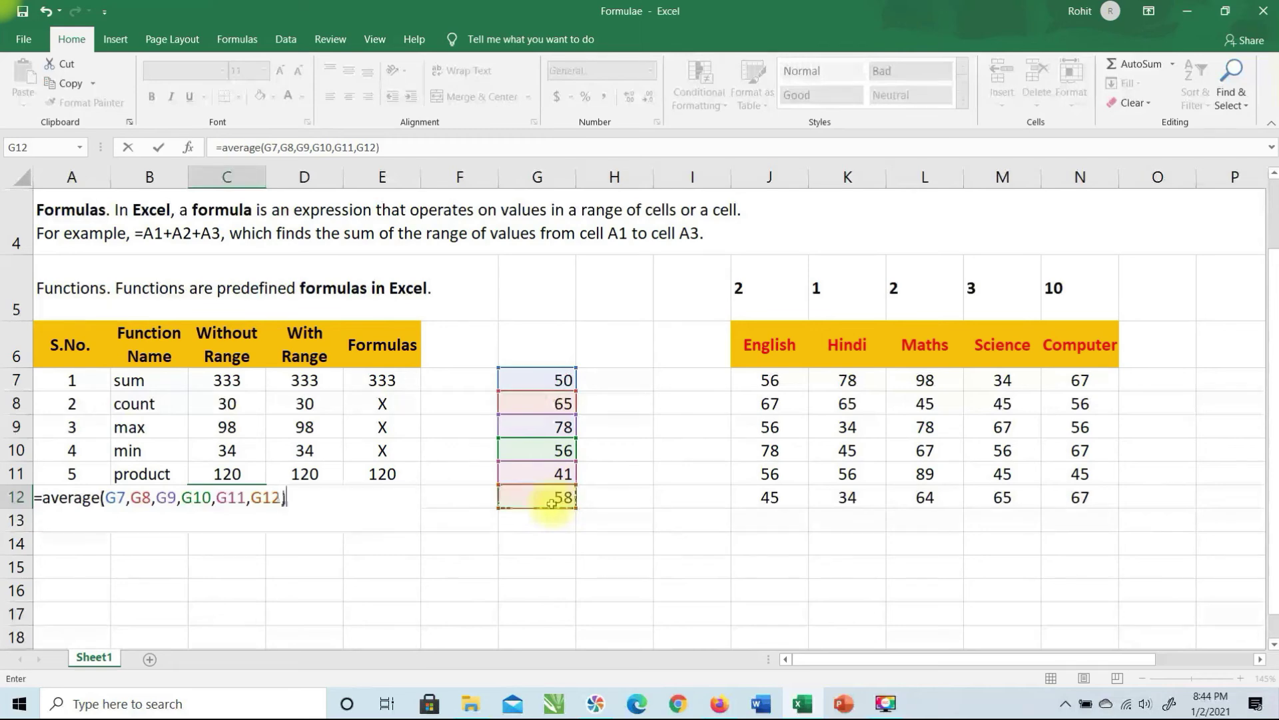
key("Return")
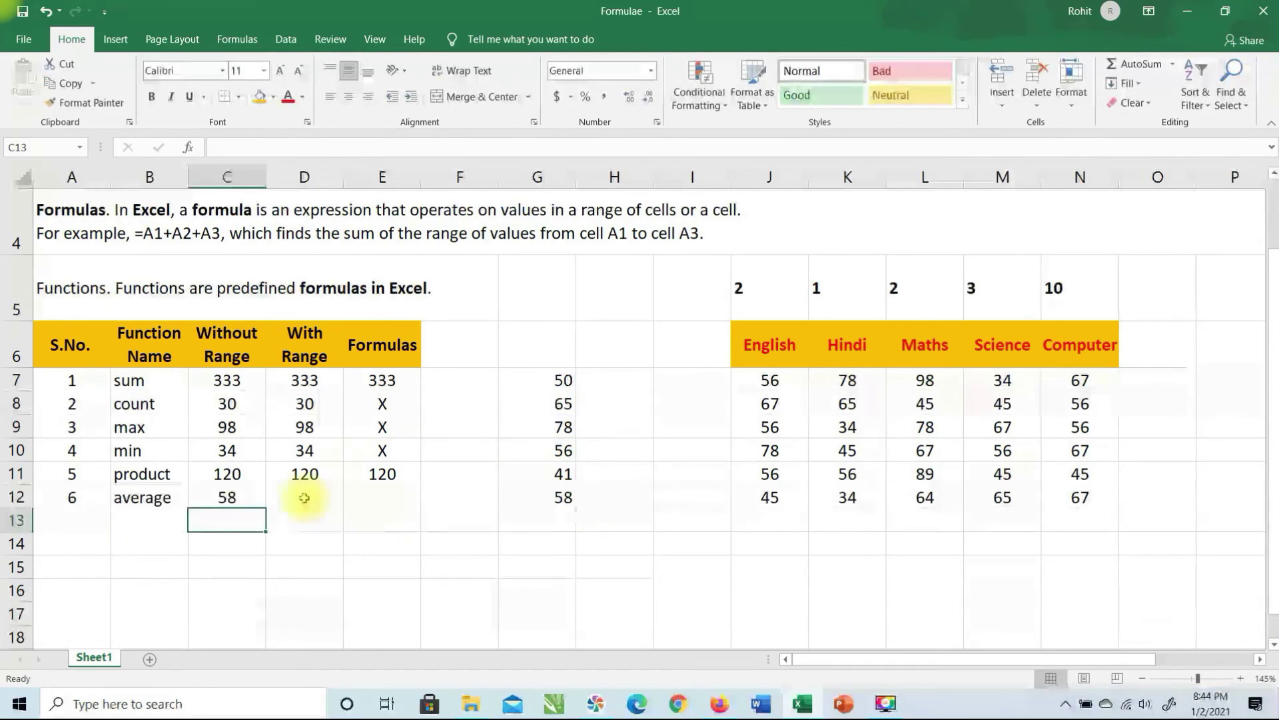
Step: Change the first number of the column G data, in G7, to 55
left_click(543, 381)
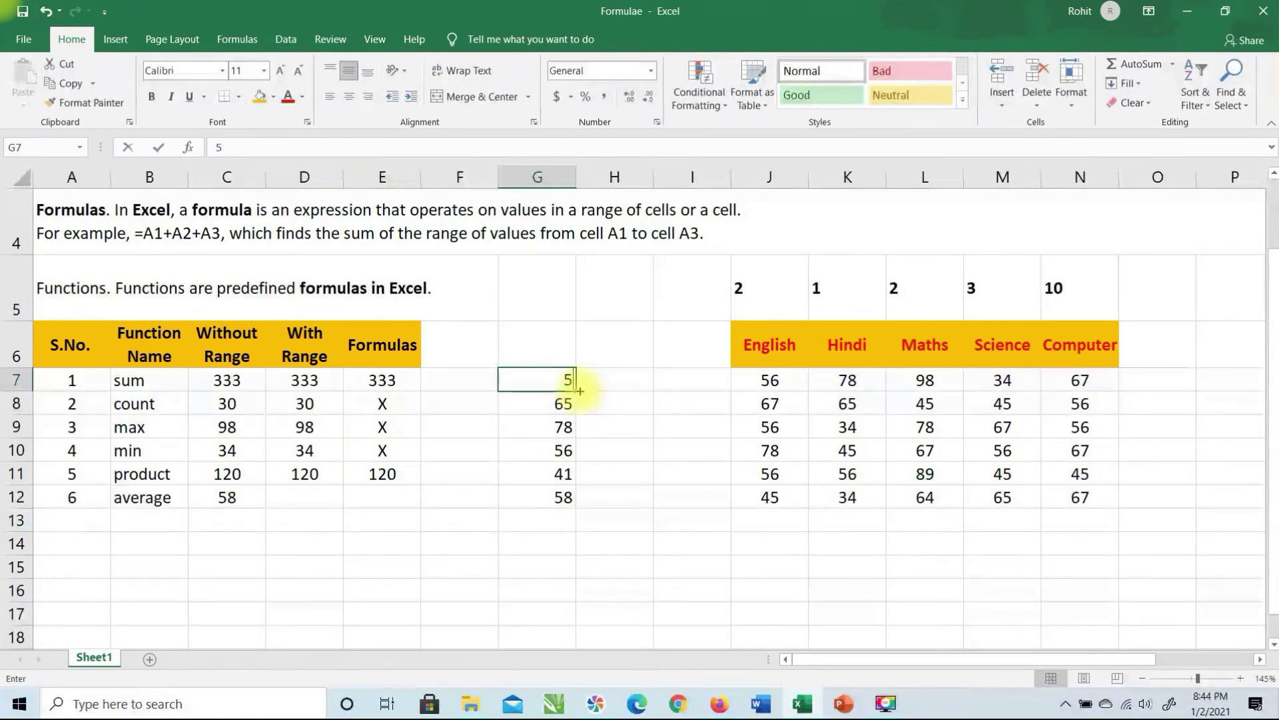
type("55")
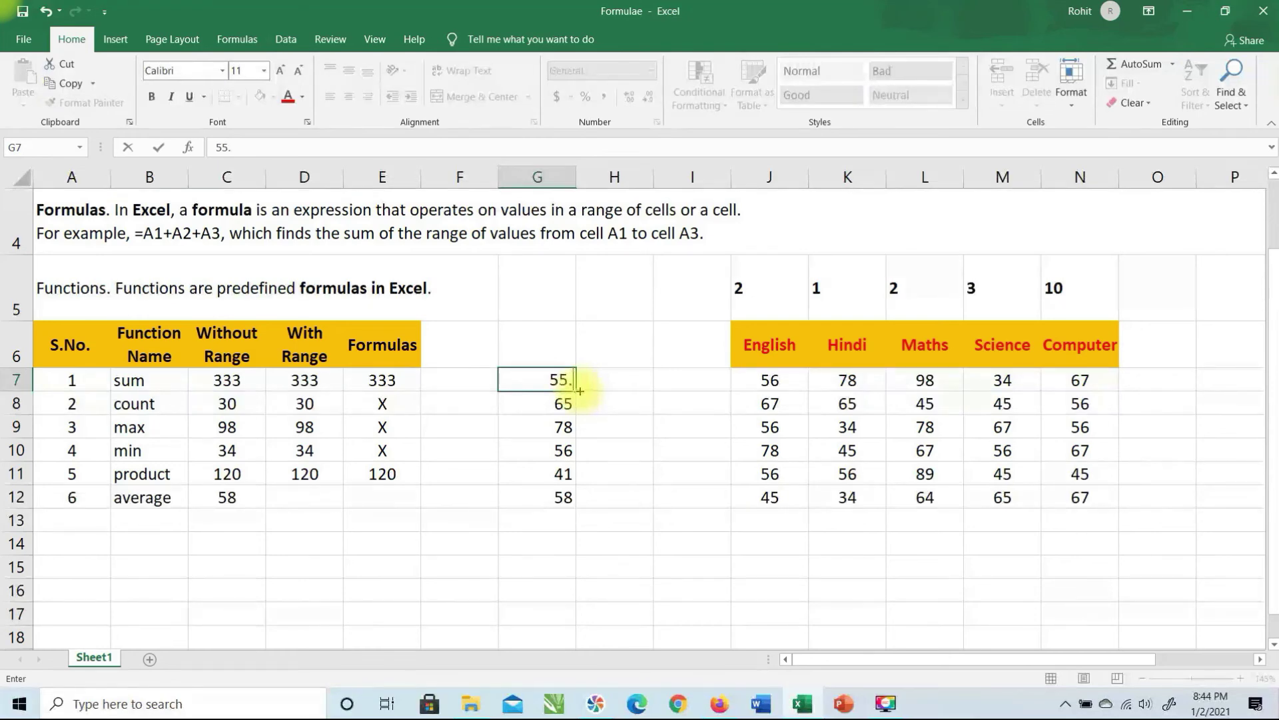
key("Return")
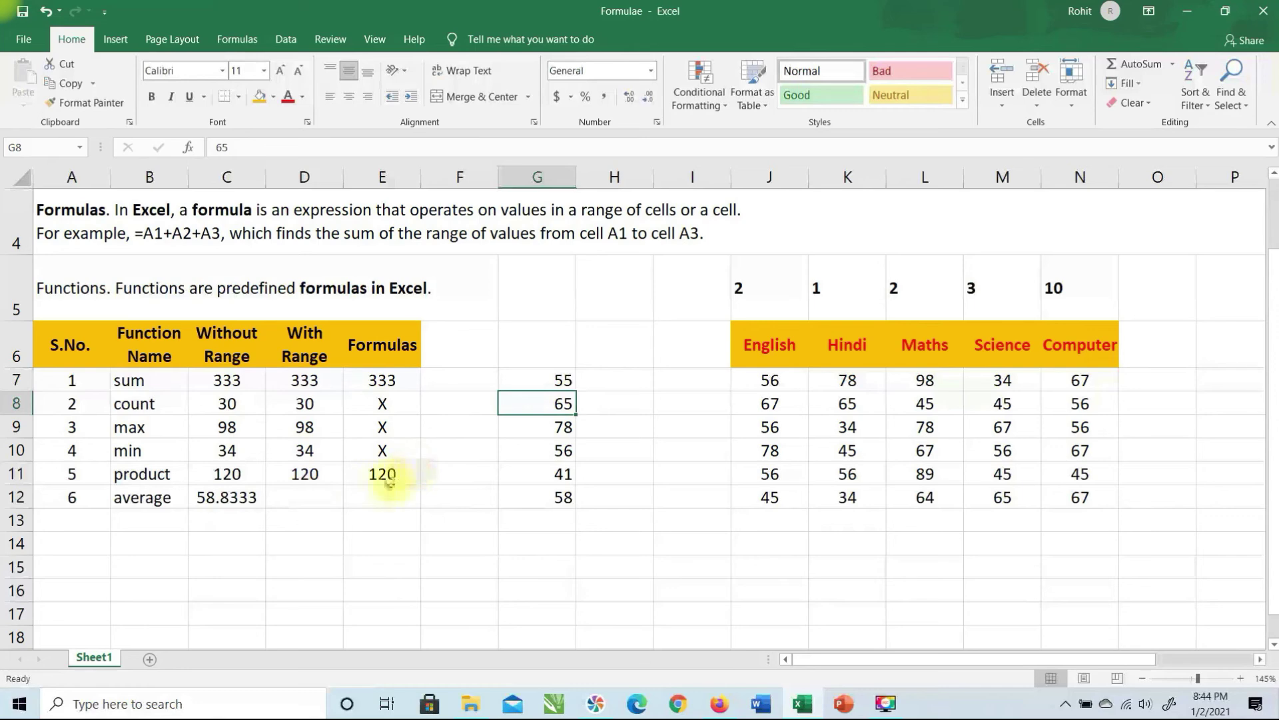
Step: Enter =average(G7:G12) in D12 to average the column G numbers as a range
left_click(314, 495)
type("=")
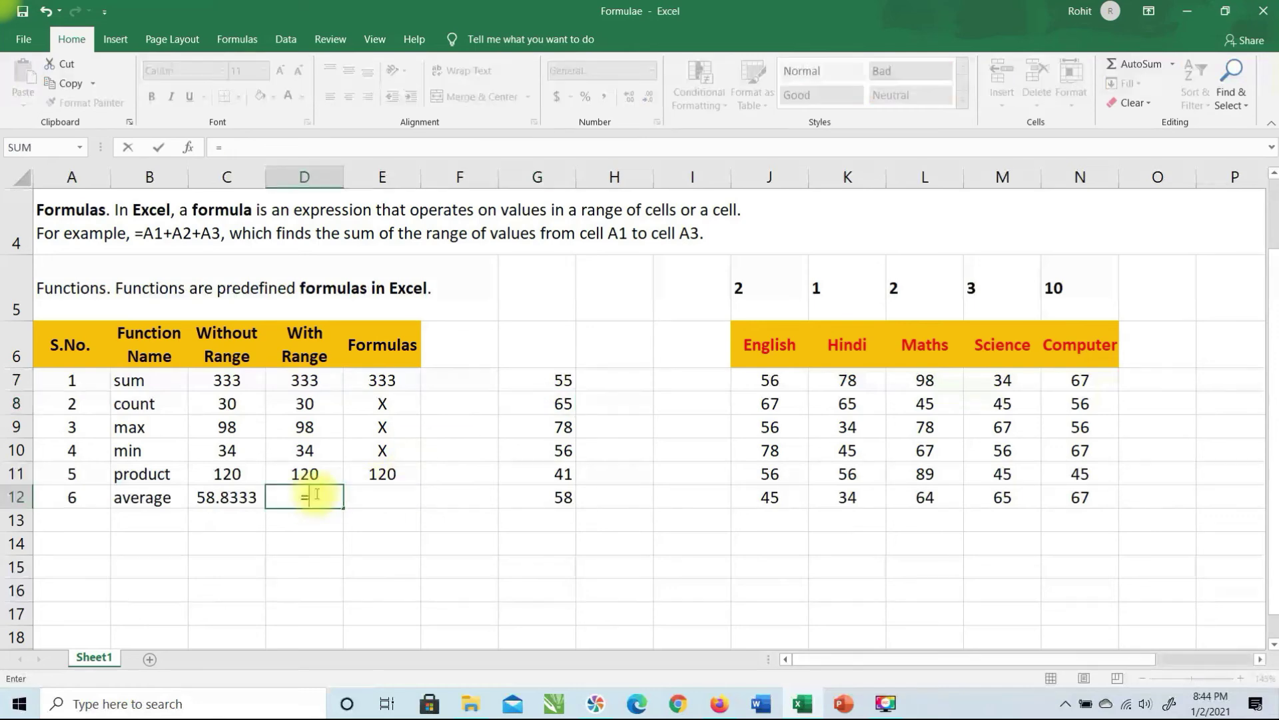
type("aerage")
key("BackSpace")
key("BackSpace")
key("BackSpace")
key("BackSpace")
key("BackSpace")
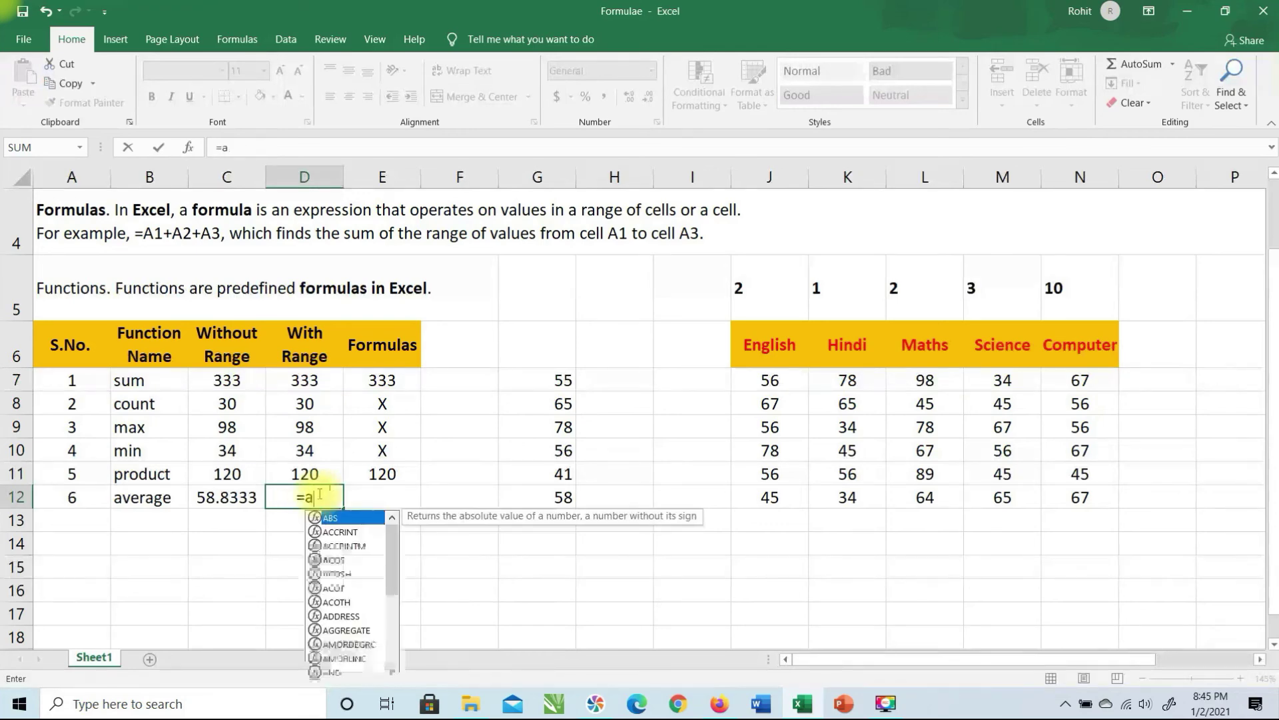
type("verage(")
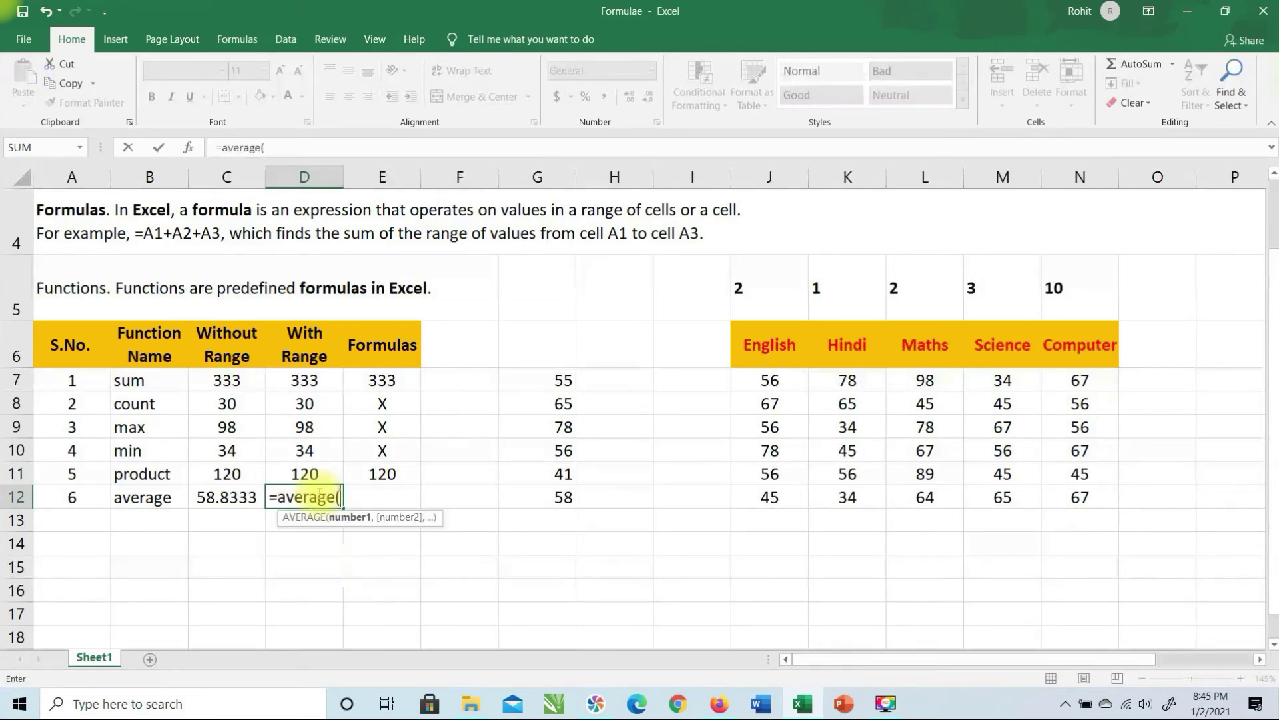
left_click_drag(537, 380, 536, 495)
type(")")
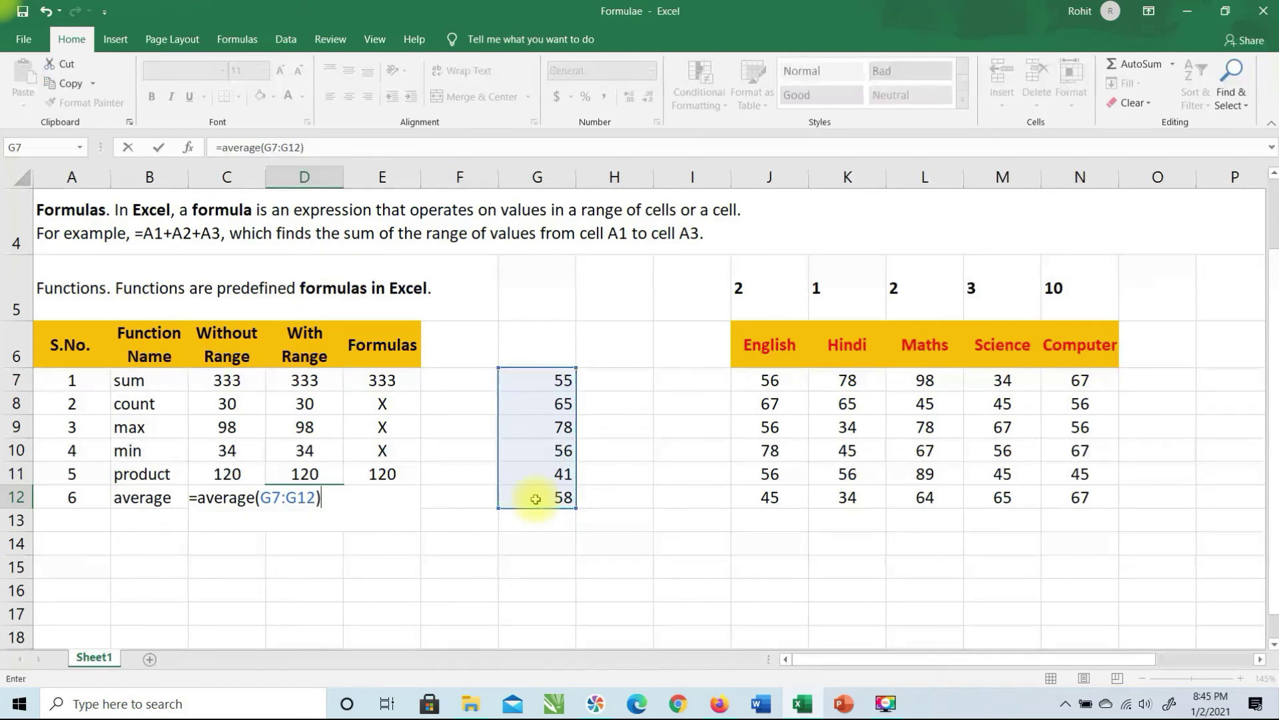
key("Return")
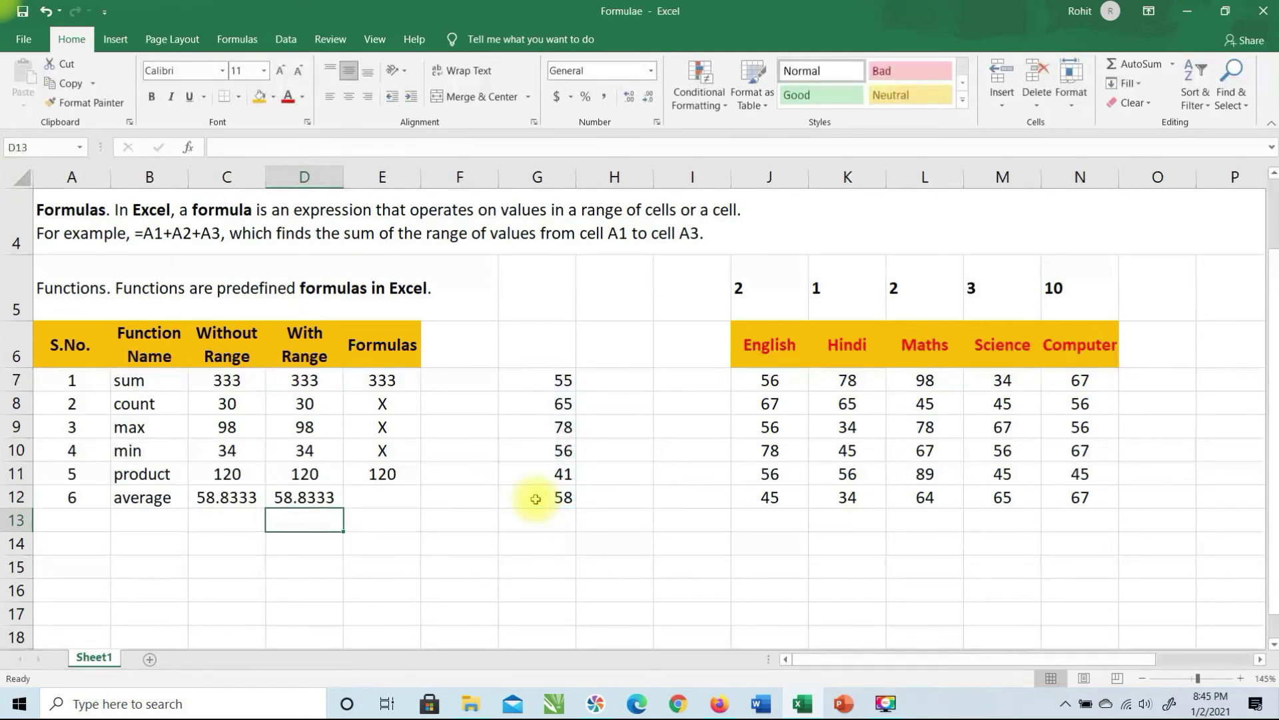
Step: Enter the plain formula =(G7+G8+G9+G10+G11+G12)/6 in E12 to average the column G numbers, and select that cell to review it
key("Up")
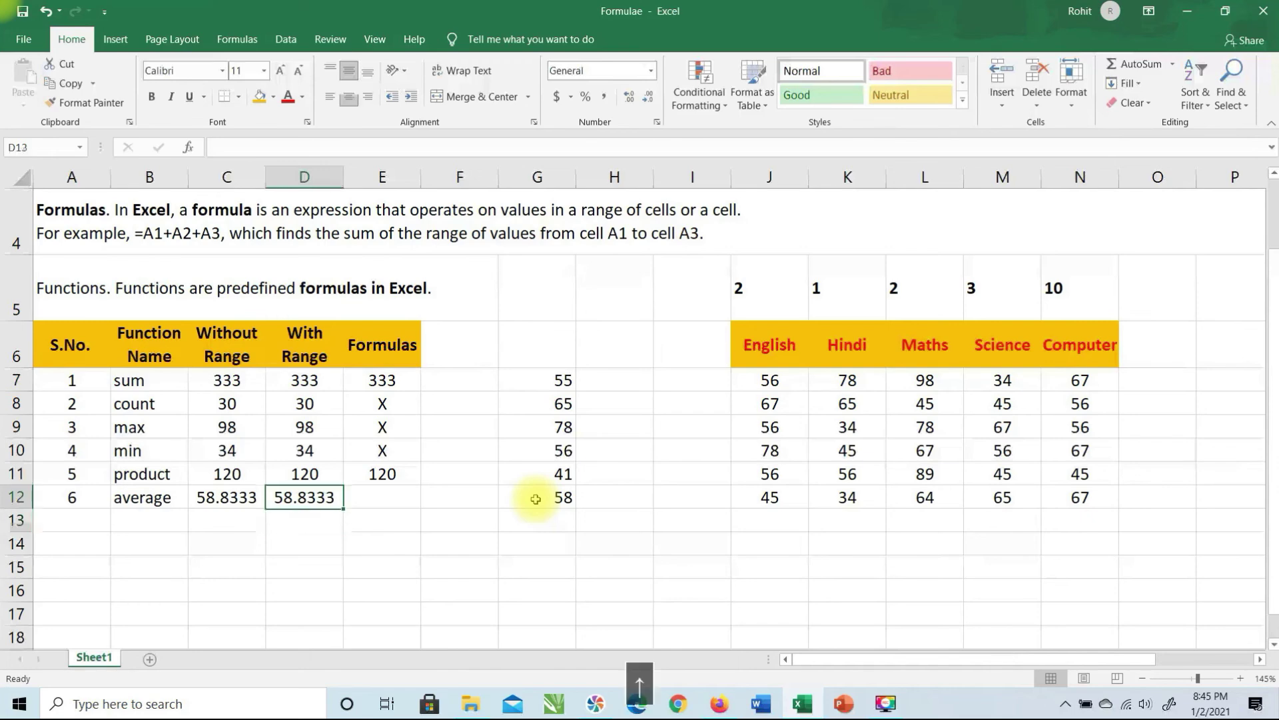
key("Right")
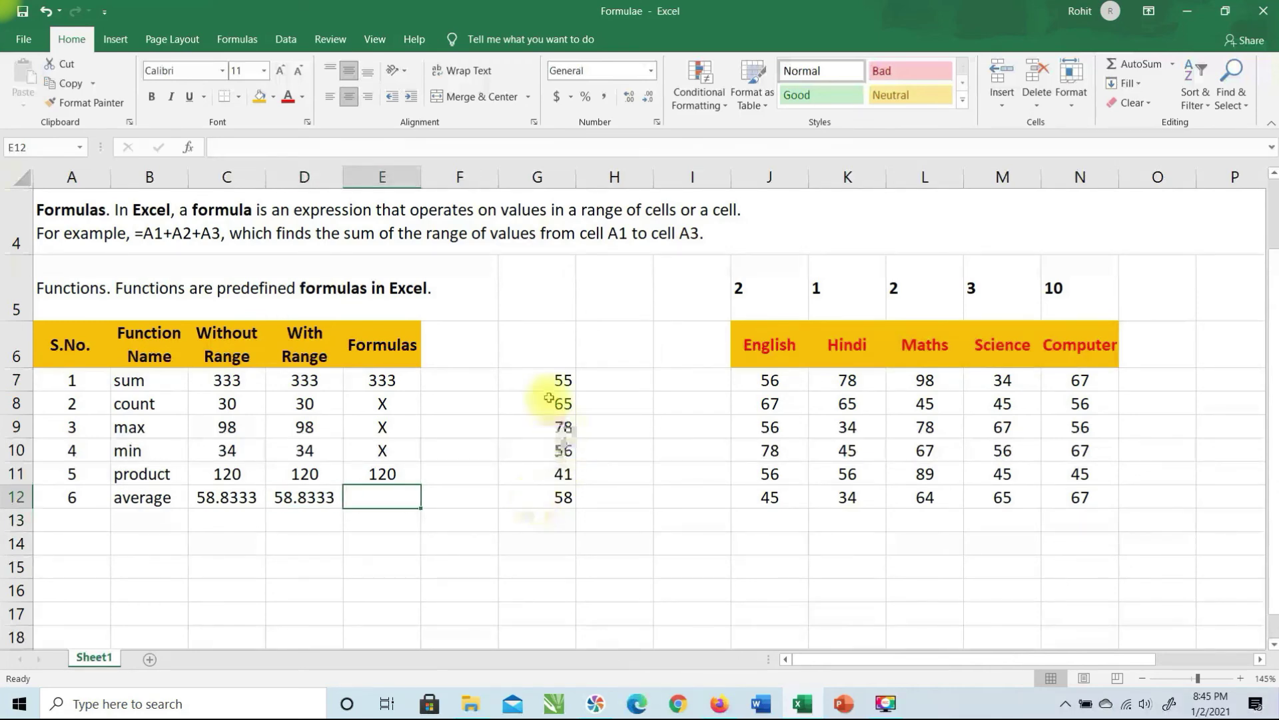
left_click_drag(553, 381, 529, 491)
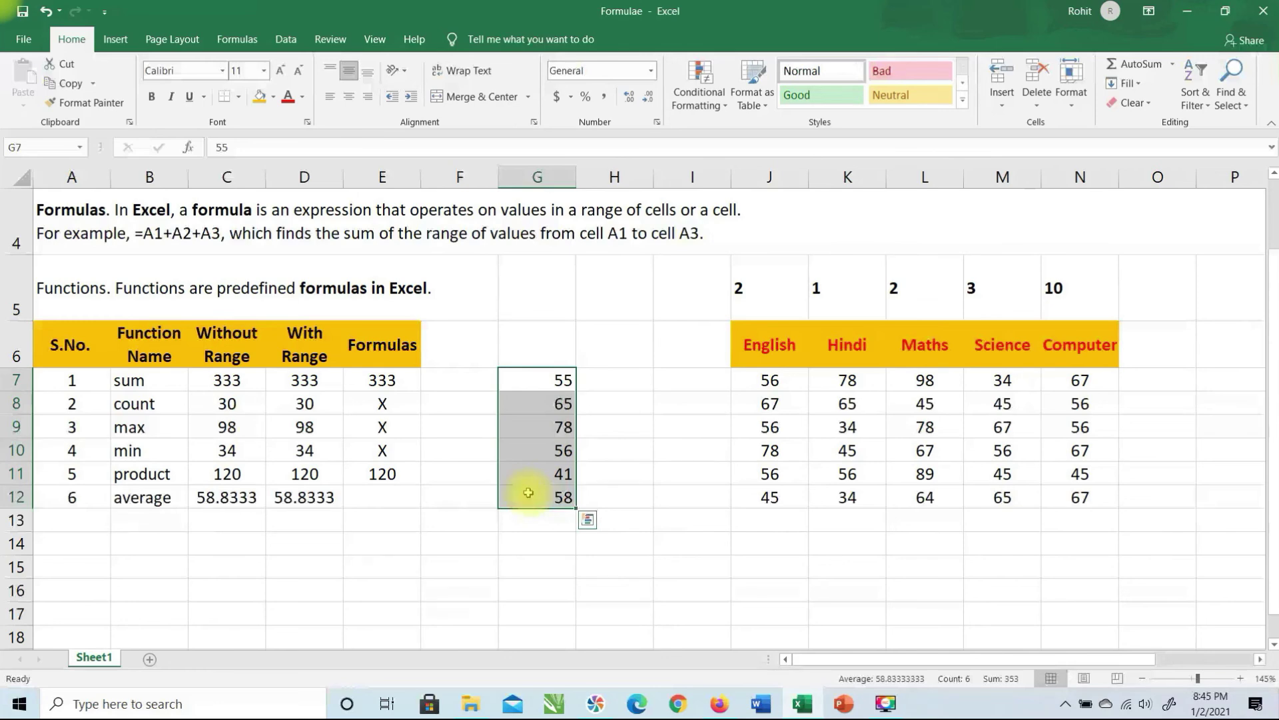
left_click(360, 507)
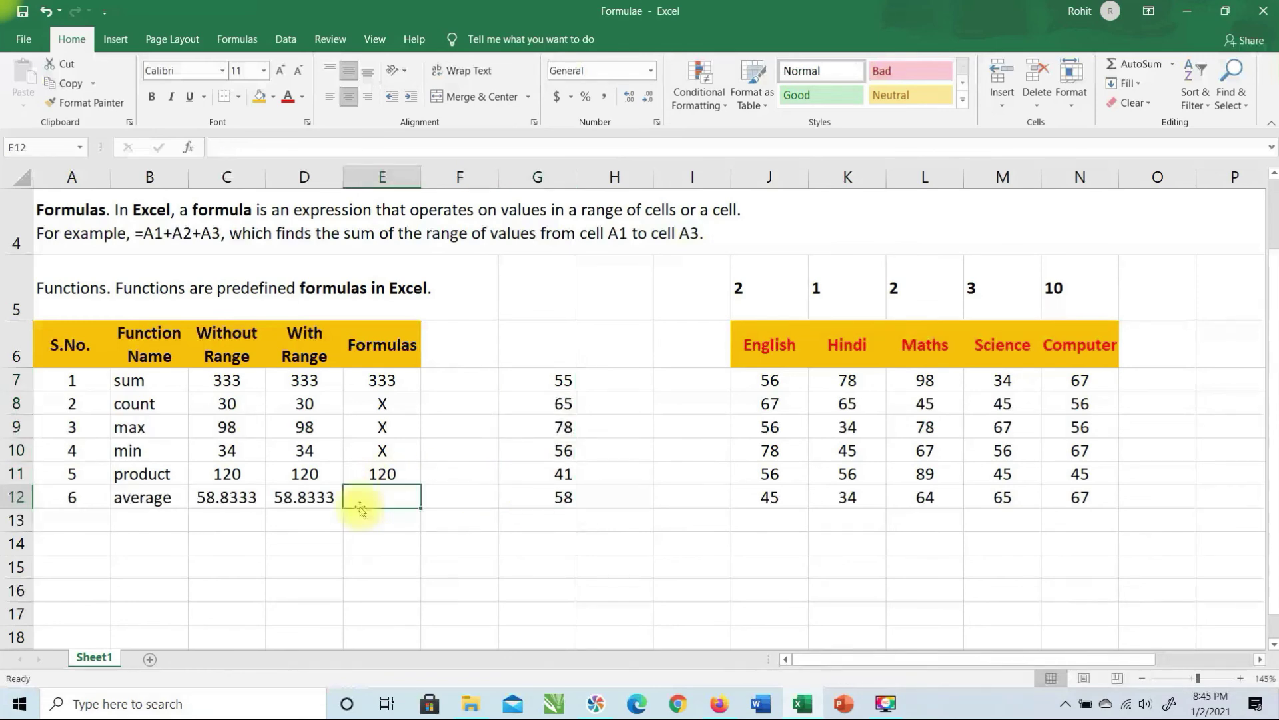
type("=")
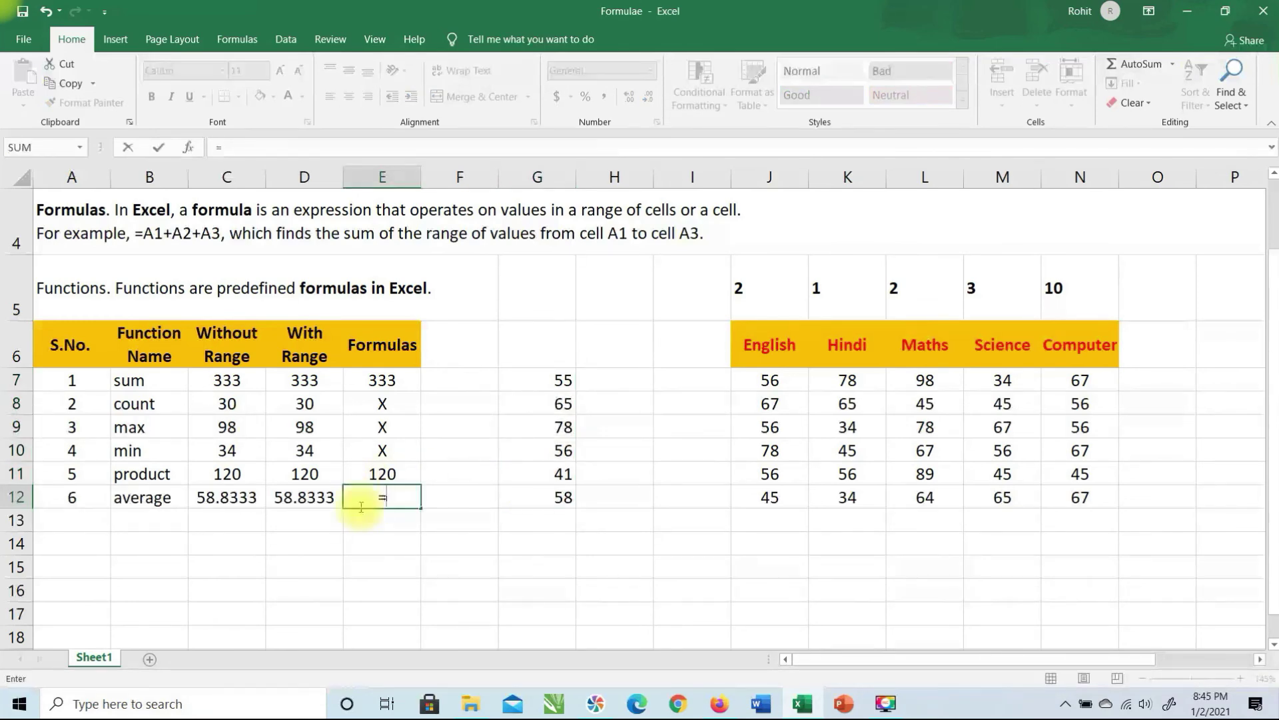
type("(")
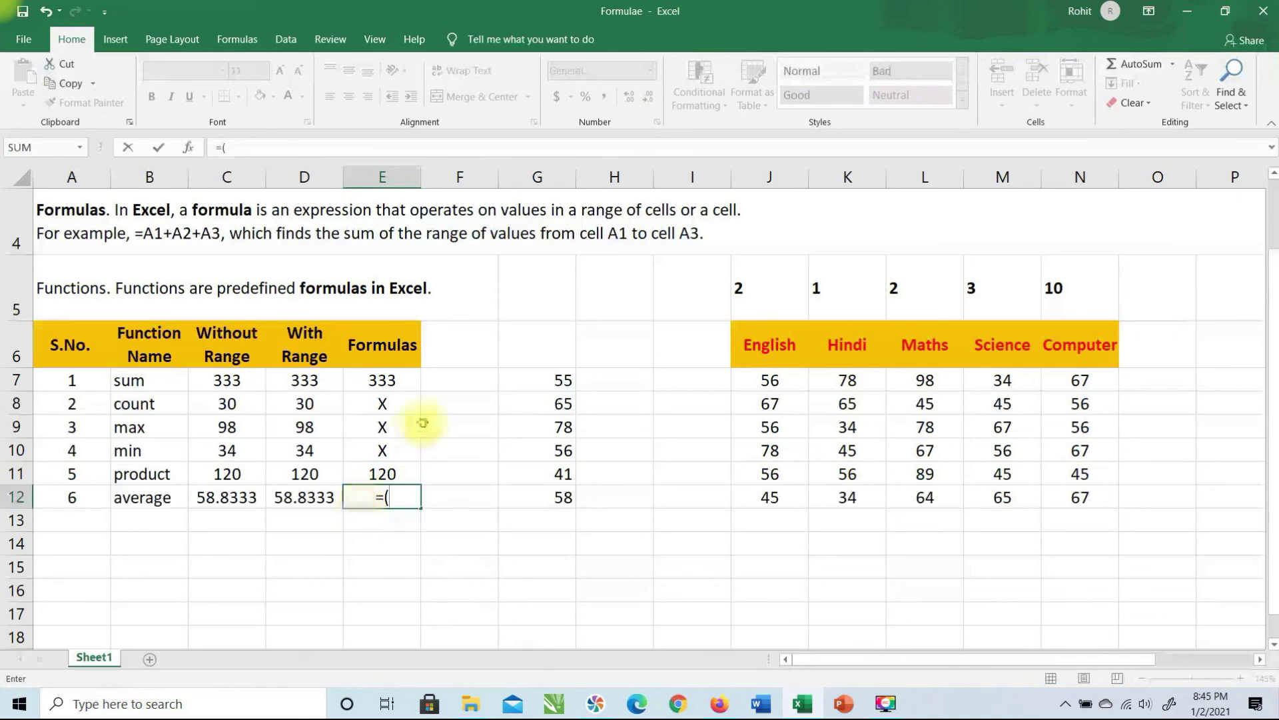
left_click(558, 383)
type("+")
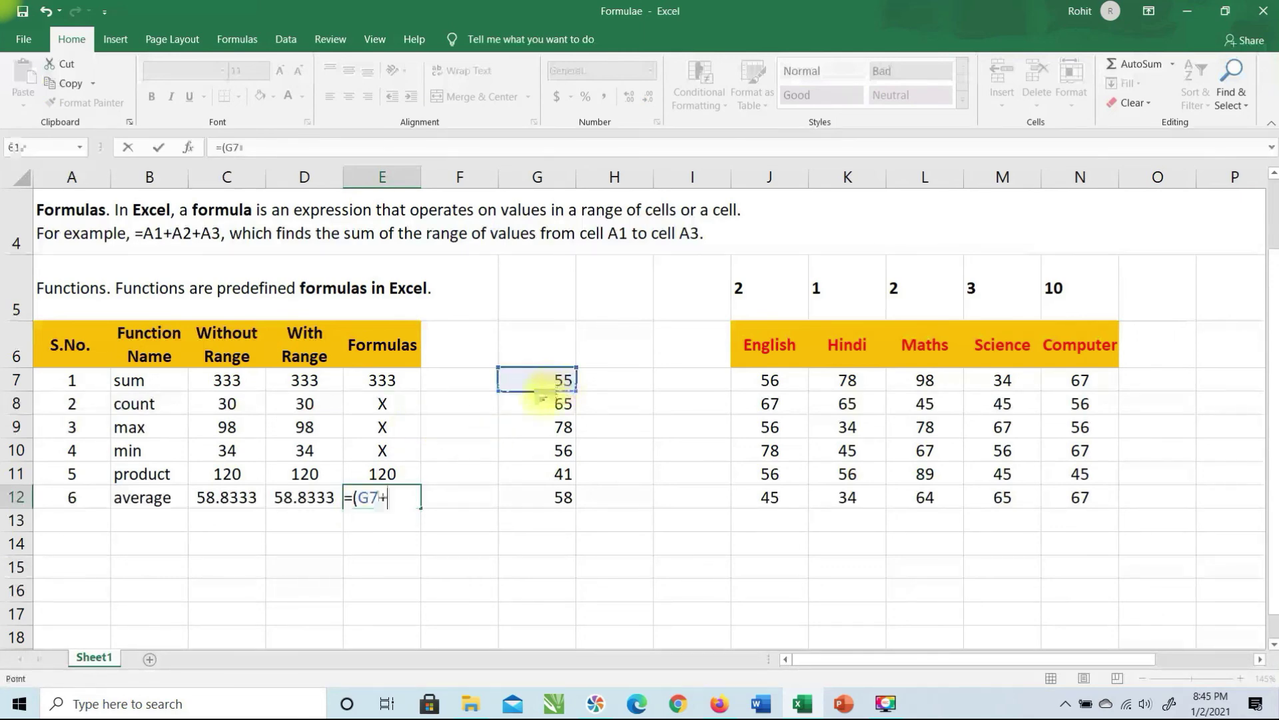
left_click(543, 404)
type("+")
left_click(545, 426)
type("+")
left_click(547, 450)
type("+")
left_click(544, 474)
type("+")
left_click(544, 496)
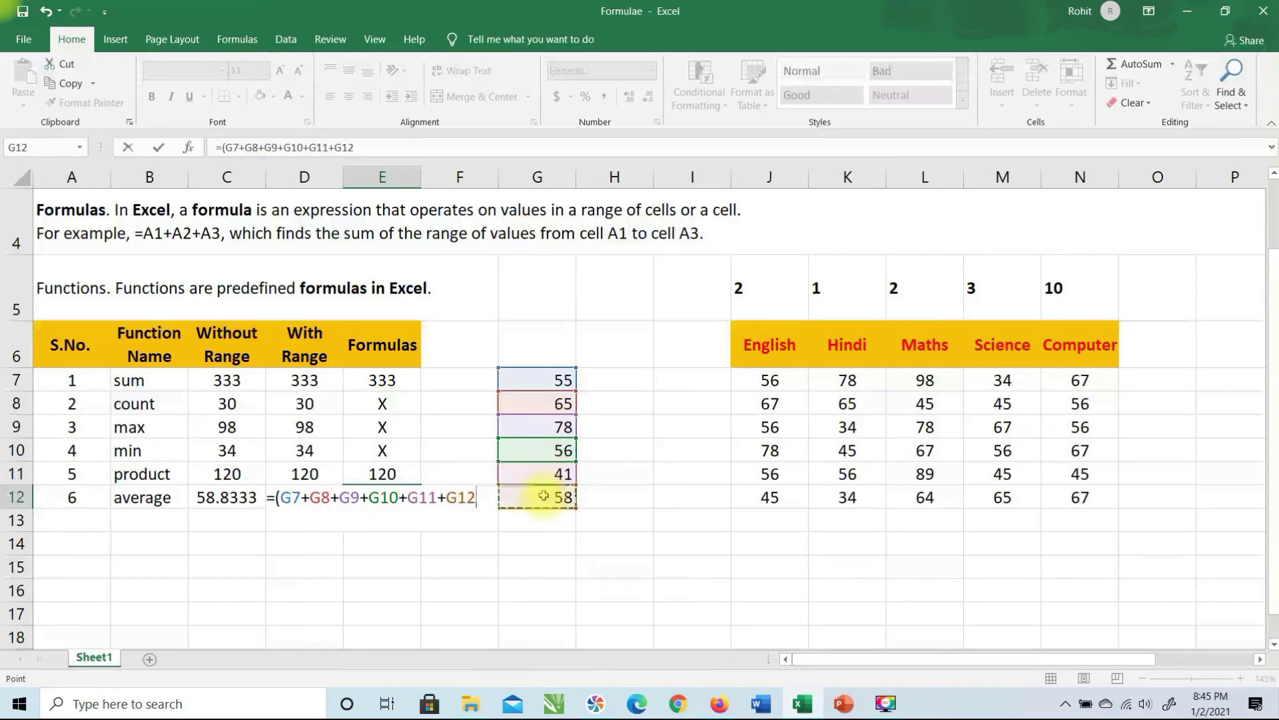
type(")/6")
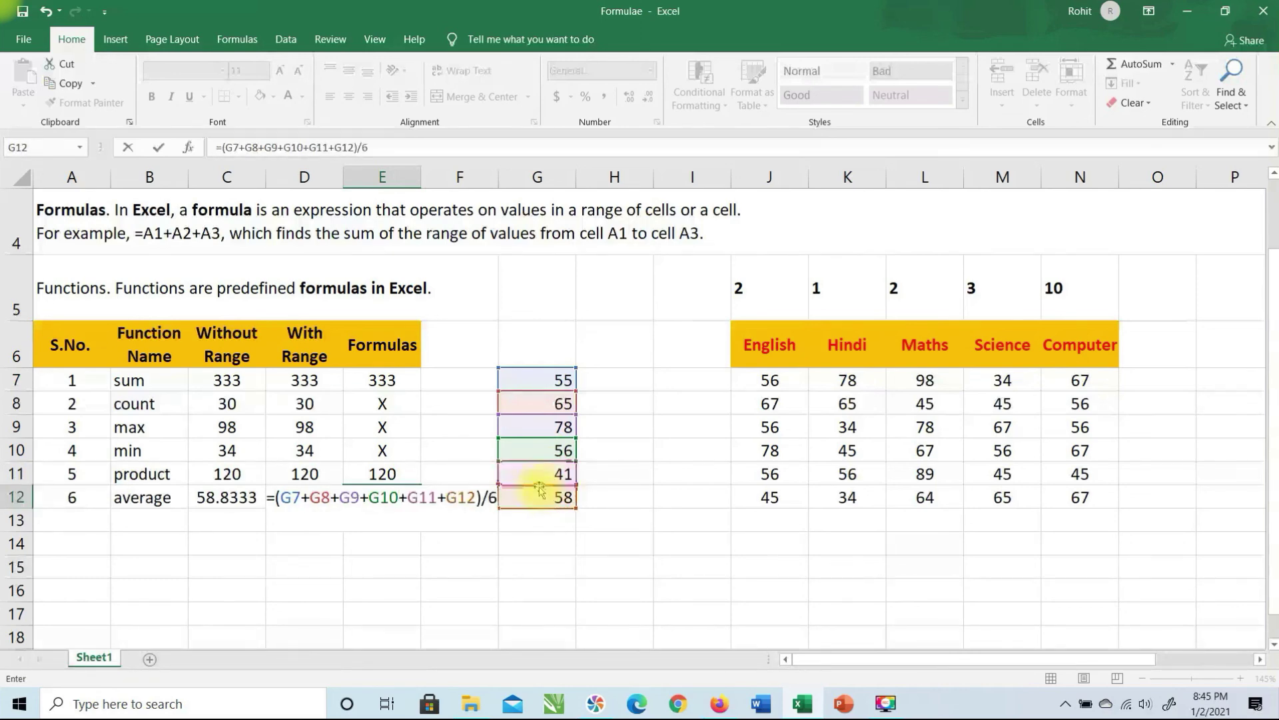
key("Return")
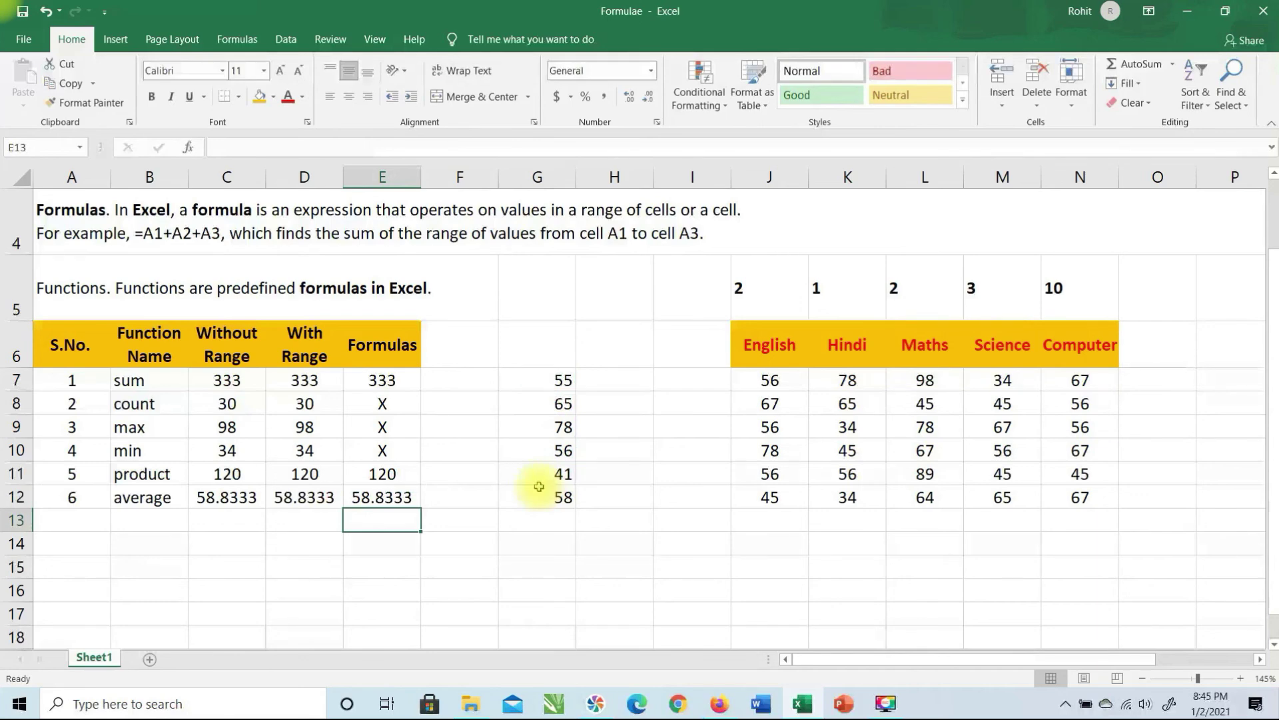
left_click(389, 497)
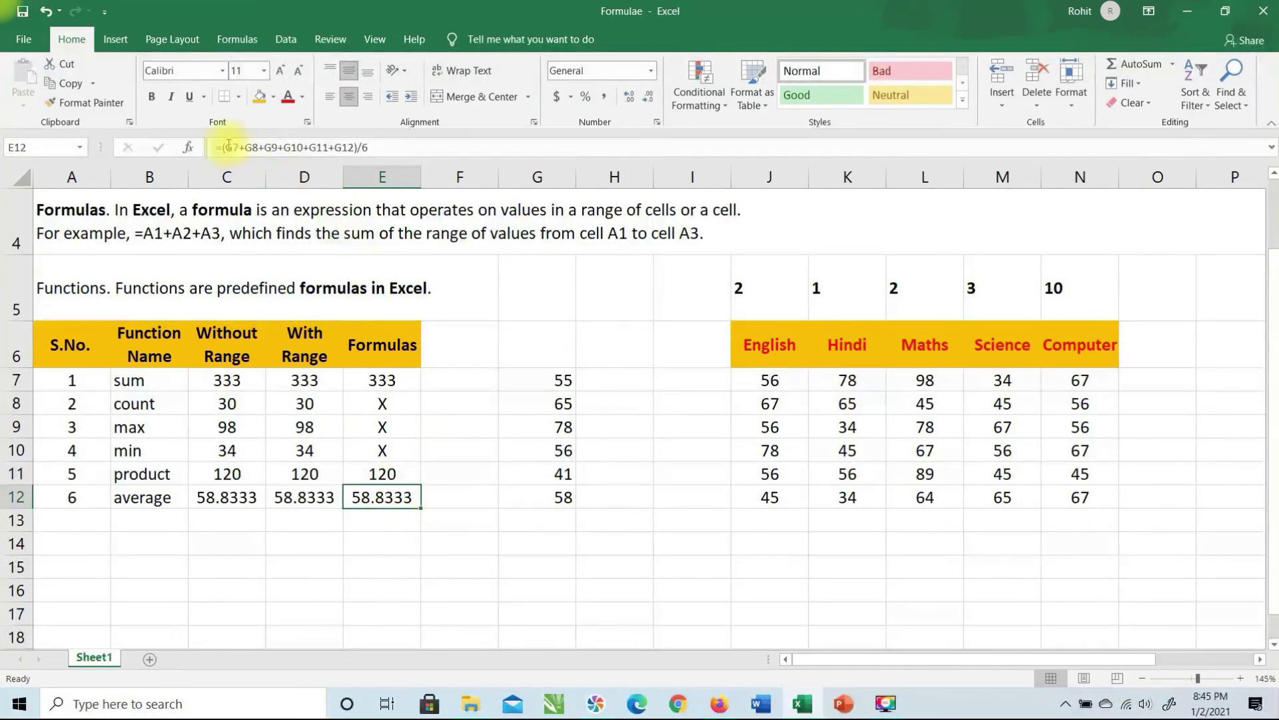